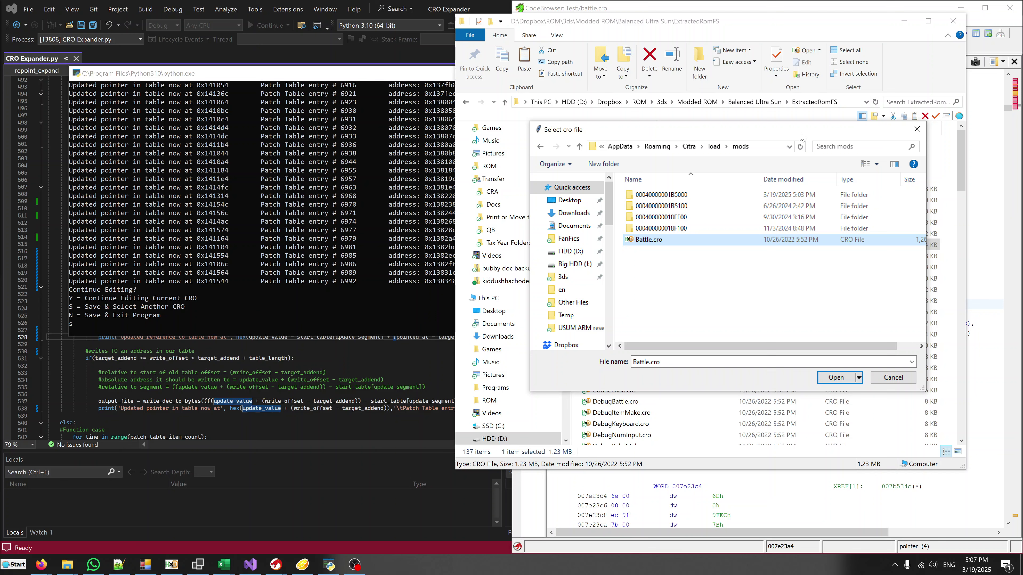
# Step: Answer s in the Python console to save and select another CRO, and choose Battle.cro from the mods folder
pyautogui.click(185, 171)
pyautogui.write('s')
pyautogui.press('Return')
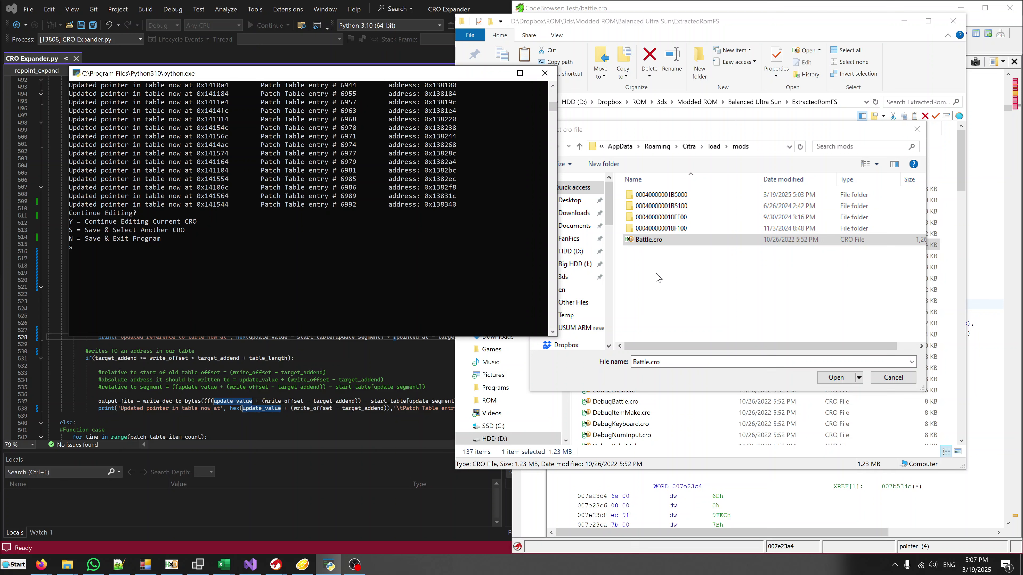
pyautogui.click(661, 242)
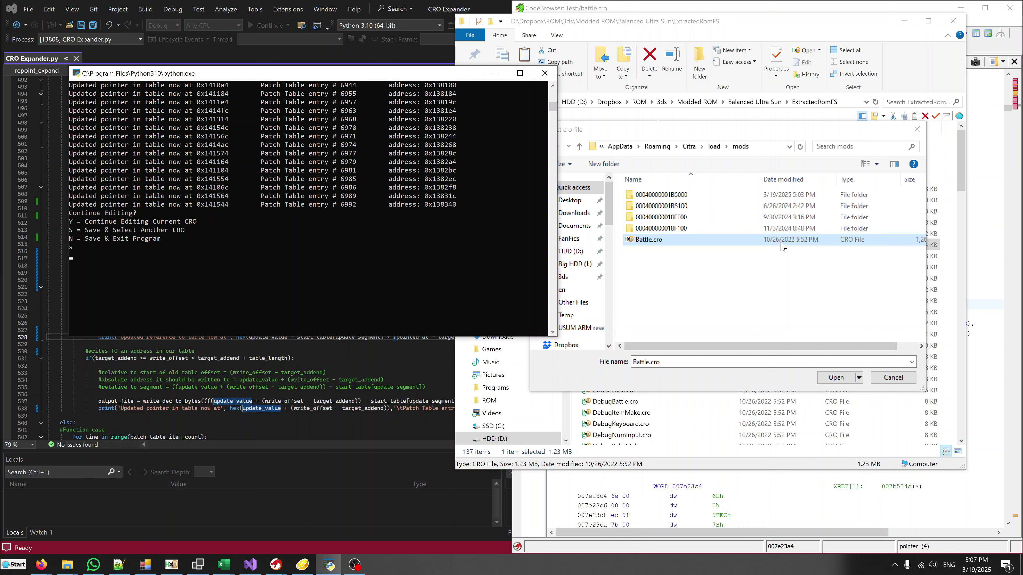
pyautogui.doubleClick(818, 242)
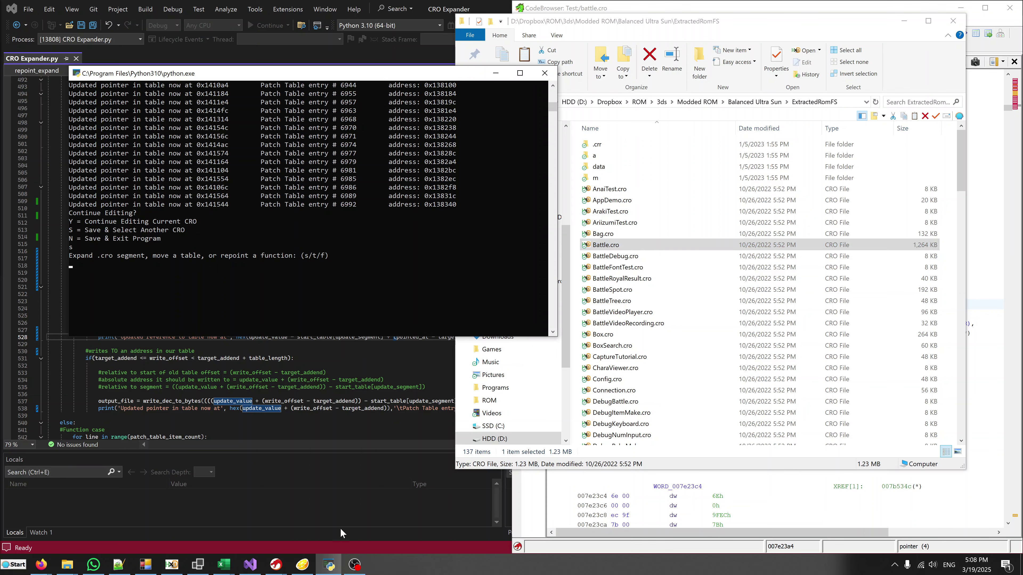
# Step: Switch to the Battle.cro function call changes workbook in Excel, fit it to half the screen and show the Item Table Indices sheet
pyautogui.moveTo(224, 564)
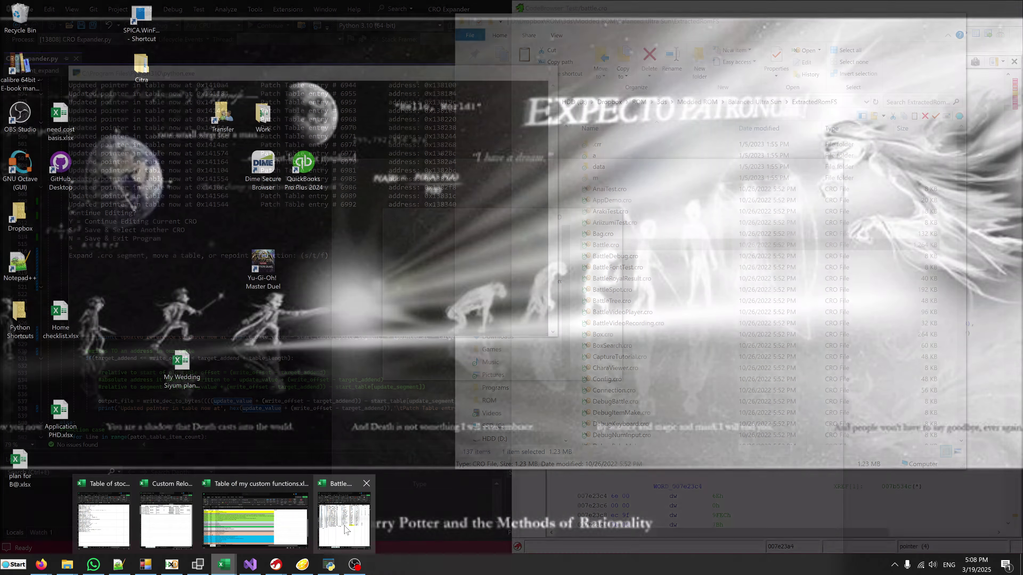
pyautogui.hotkey('alt', 'Tab')
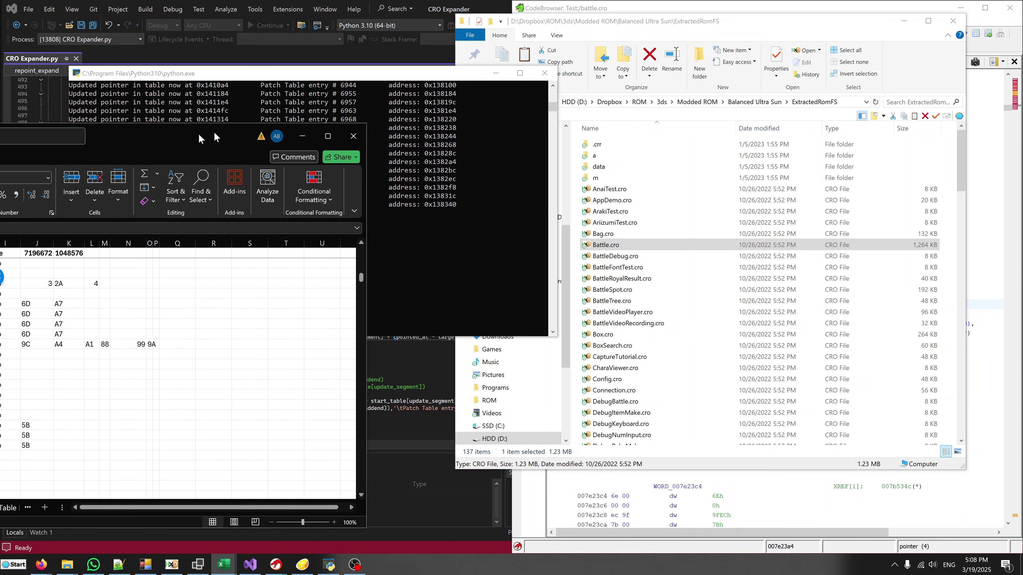
pyautogui.press('super+Left')
pyautogui.press('Escape')
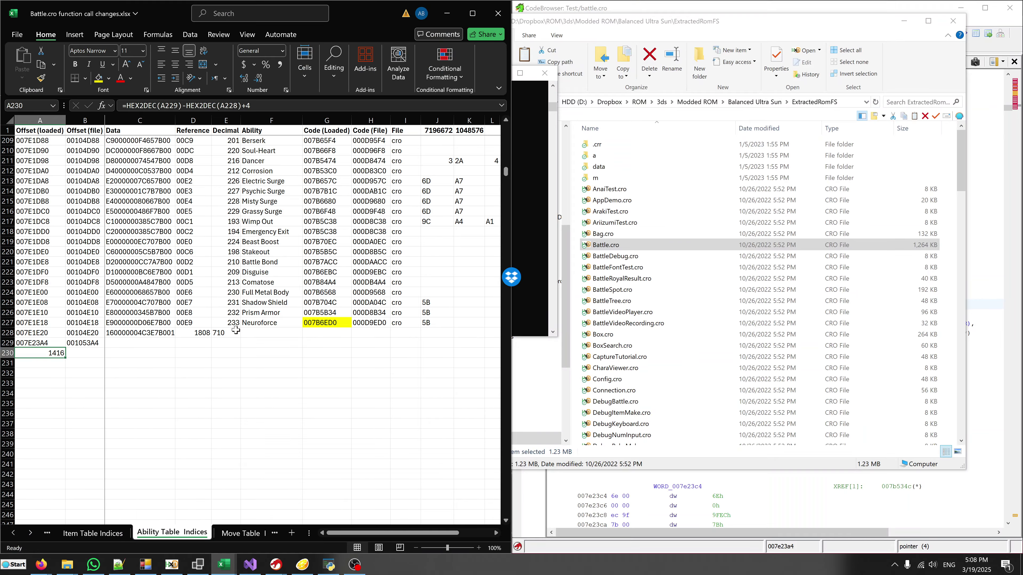
pyautogui.click(121, 533)
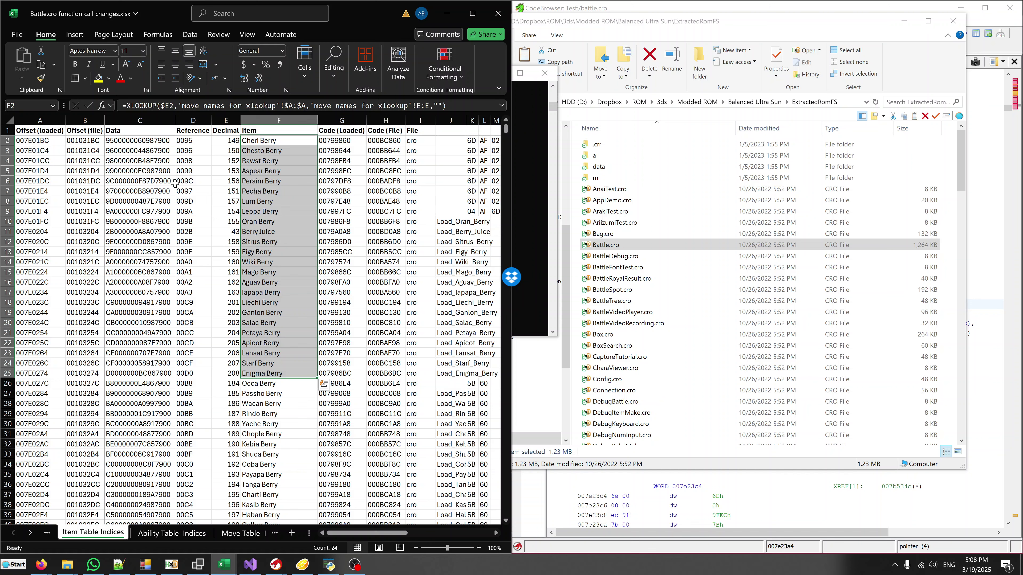
# Step: Examine the item table's first row and the extent of its Item and Offset (loaded) columns
pyautogui.click(81, 142)
pyautogui.press('Left')
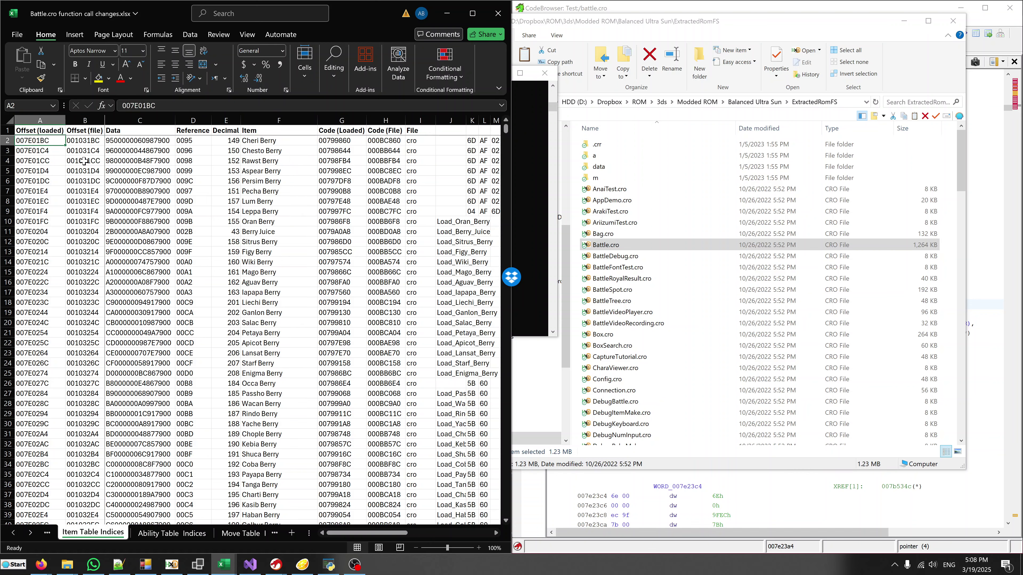
pyautogui.press('Right')
pyautogui.press('Right')
pyautogui.press('Right')
pyautogui.press('Right')
pyautogui.press('Right')
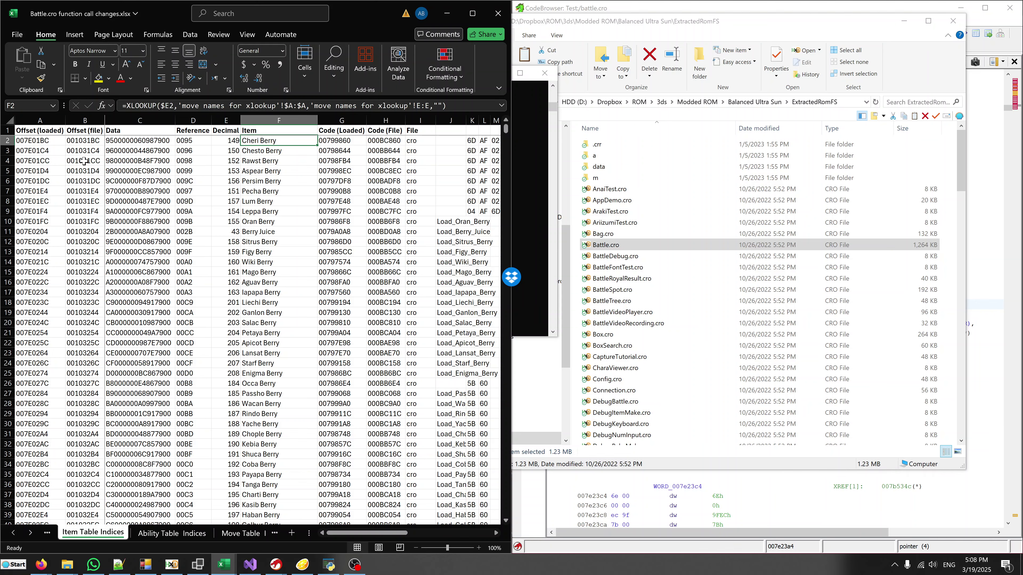
pyautogui.hotkey('ctrl', 'shift', 'Down')
pyautogui.hotkey('ctrl', 'shift', 'Up')
pyautogui.hotkey('ctrl', 'shift', 'Down')
pyautogui.hotkey('ctrl', 'shift', 'Up')
pyautogui.click(40, 141)
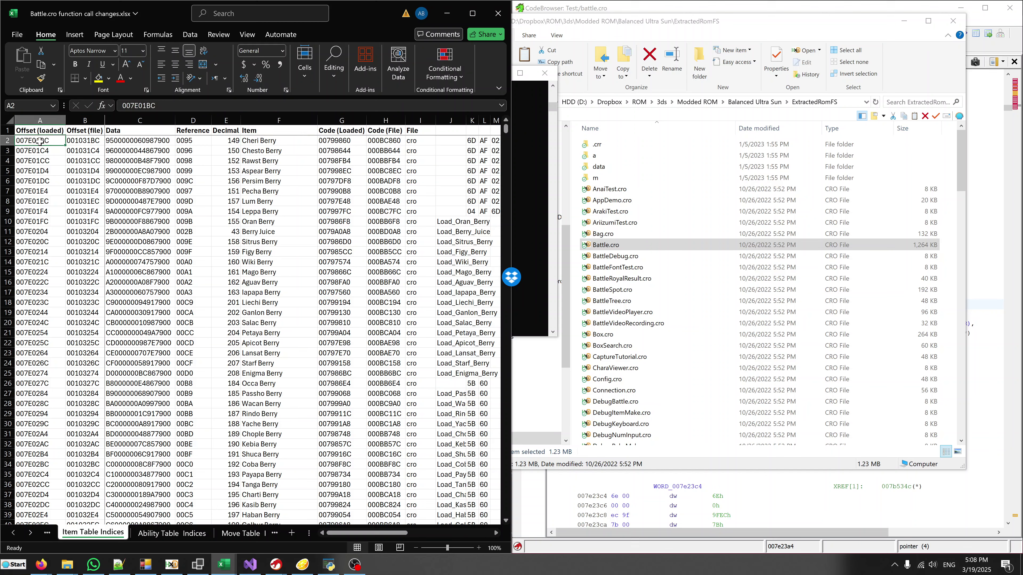
pyautogui.hotkey('ctrl', 'shift', 'Down')
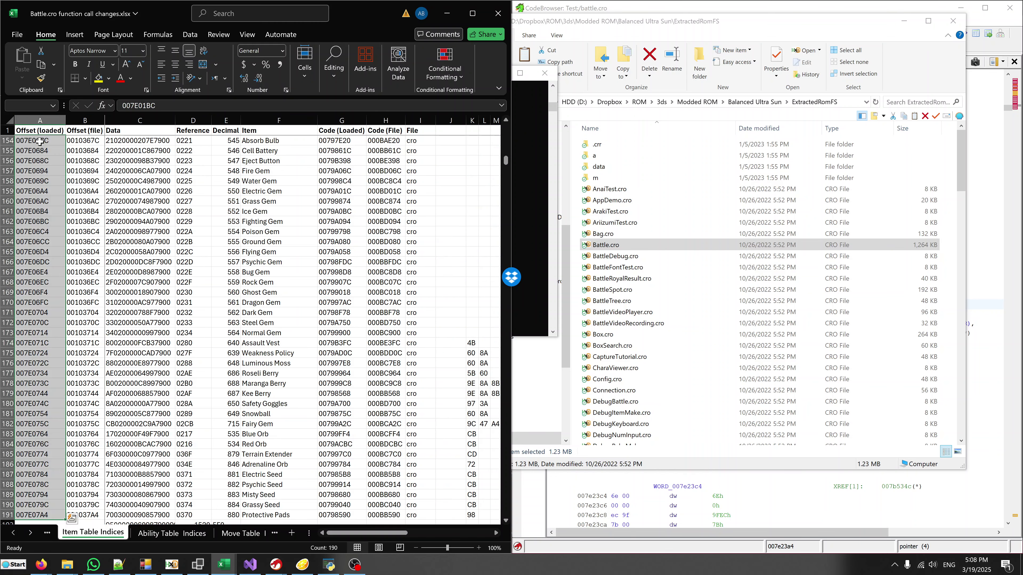
pyautogui.press('Right')
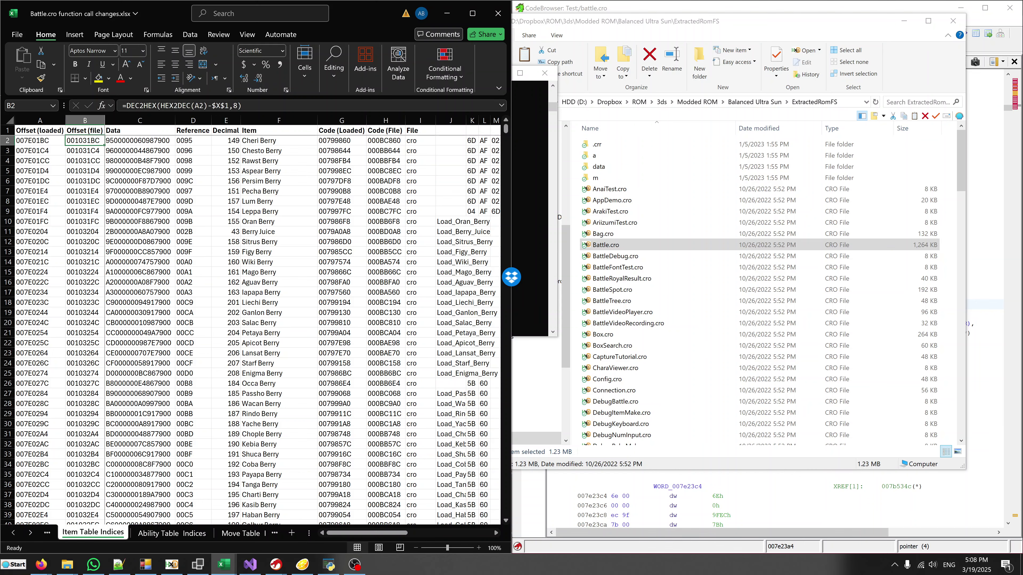
# Step: Look through the Ability Table Indices and Move Table Indices sheets, and return to Item Table Indices
pyautogui.click(183, 534)
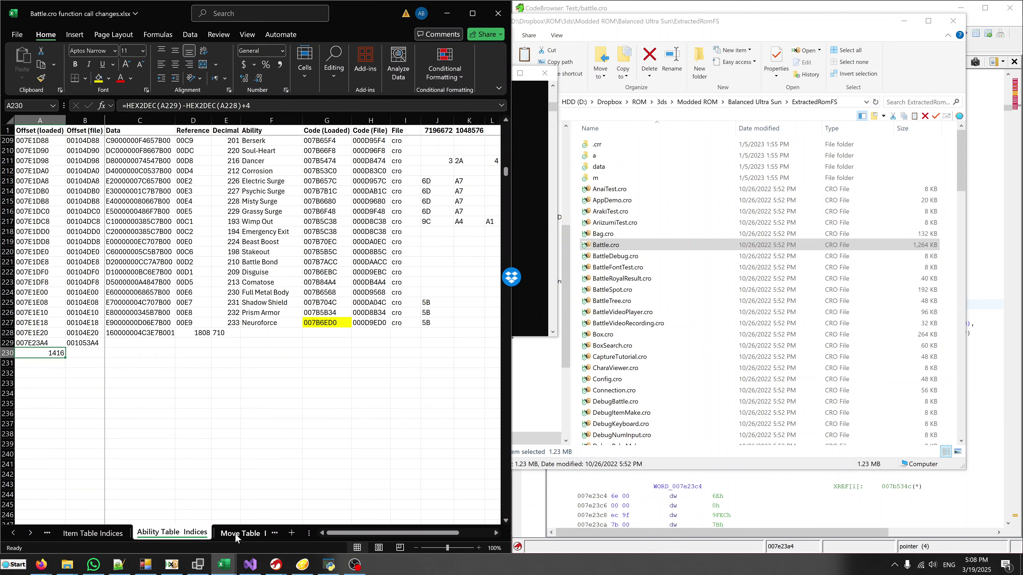
pyautogui.hotkey('ctrl', 'pageup')
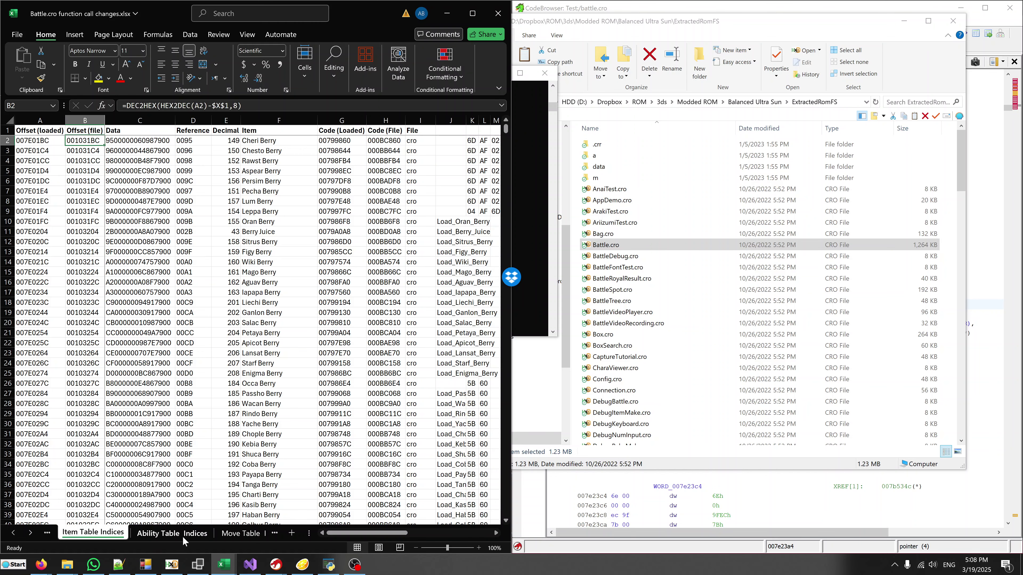
pyautogui.click(240, 533)
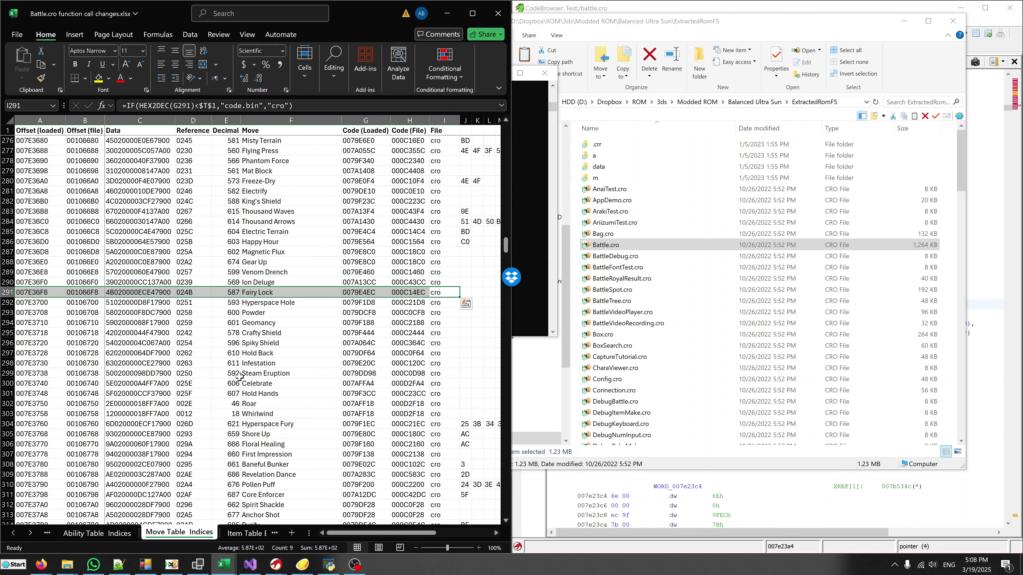
pyautogui.click(156, 295)
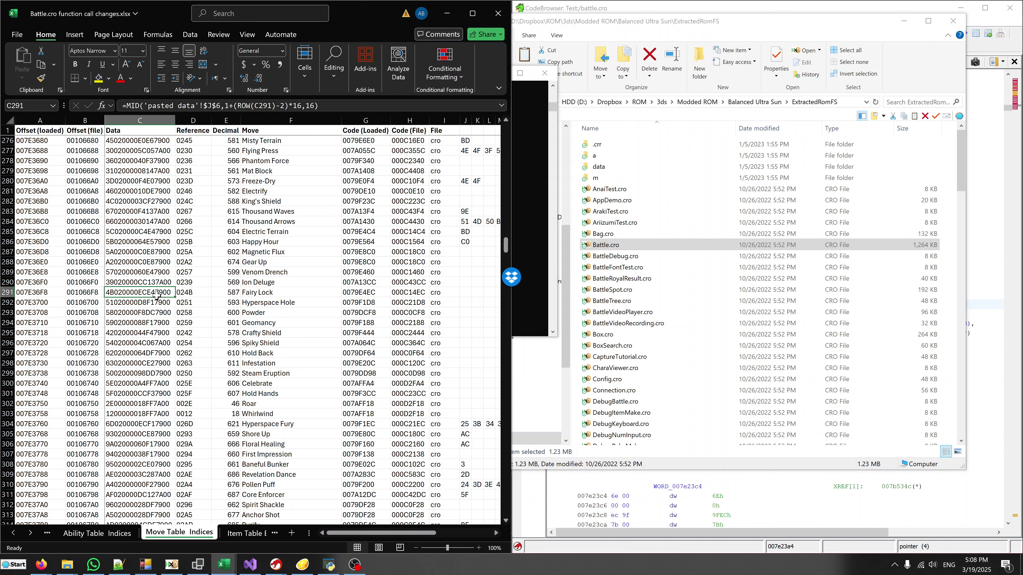
pyautogui.click(96, 533)
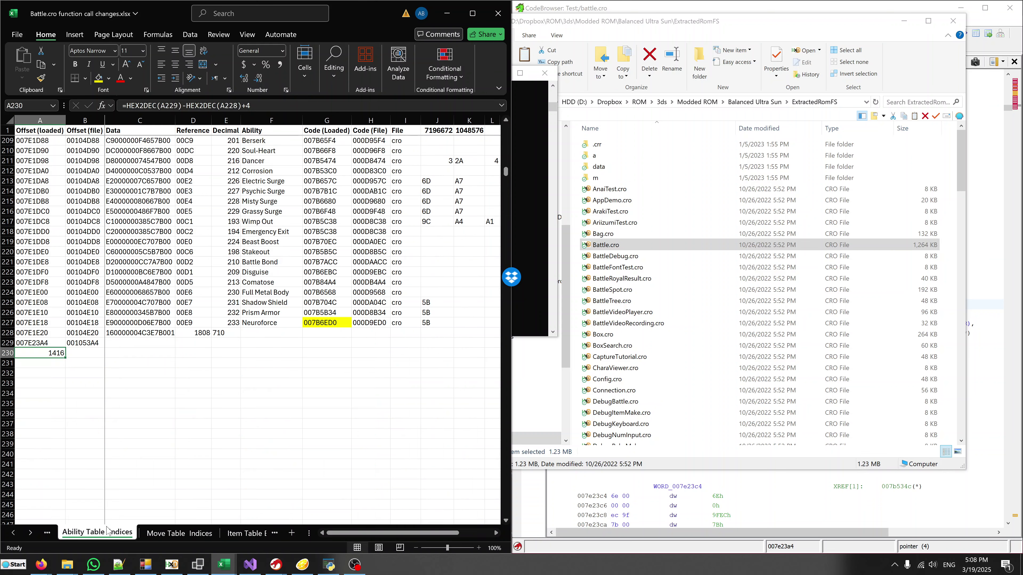
pyautogui.click(48, 532)
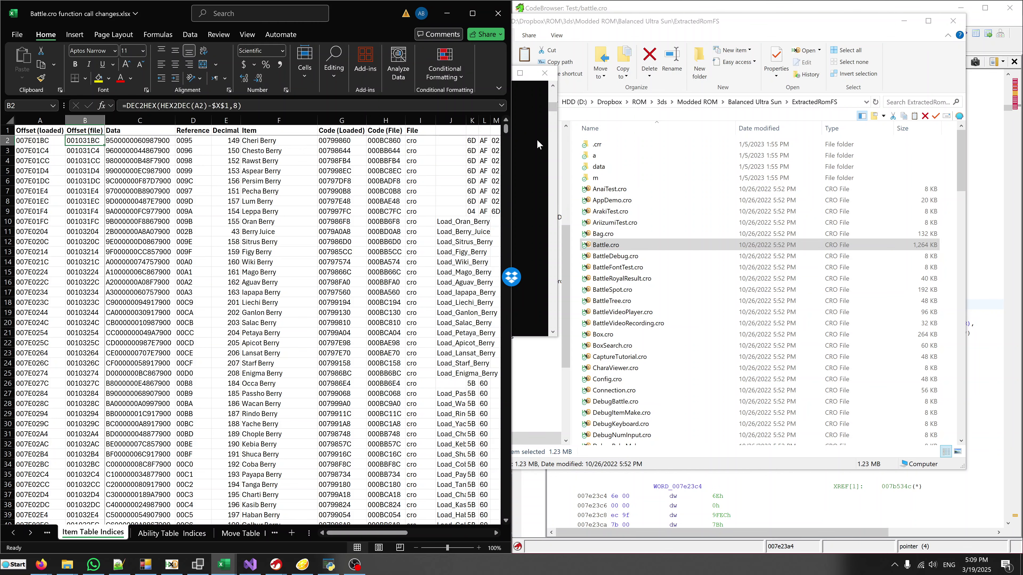
# Step: Place the Python console beside the item offsets, choose moving a table (t), and search by its actual address (a)
pyautogui.click(554, 206)
pyautogui.moveTo(393, 76); pyautogui.dragTo(687, 137)
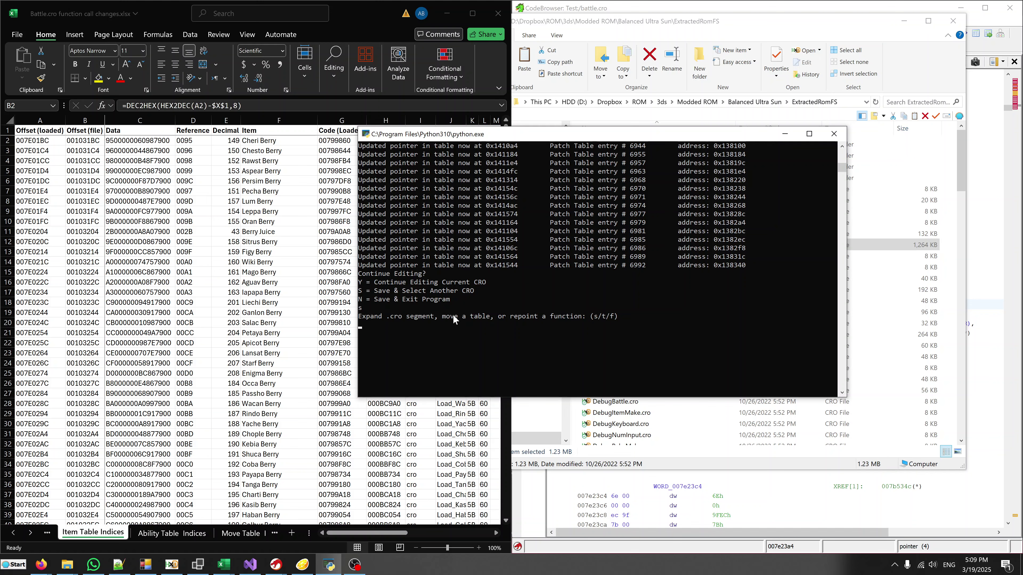
pyautogui.write('t')
pyautogui.press('Return')
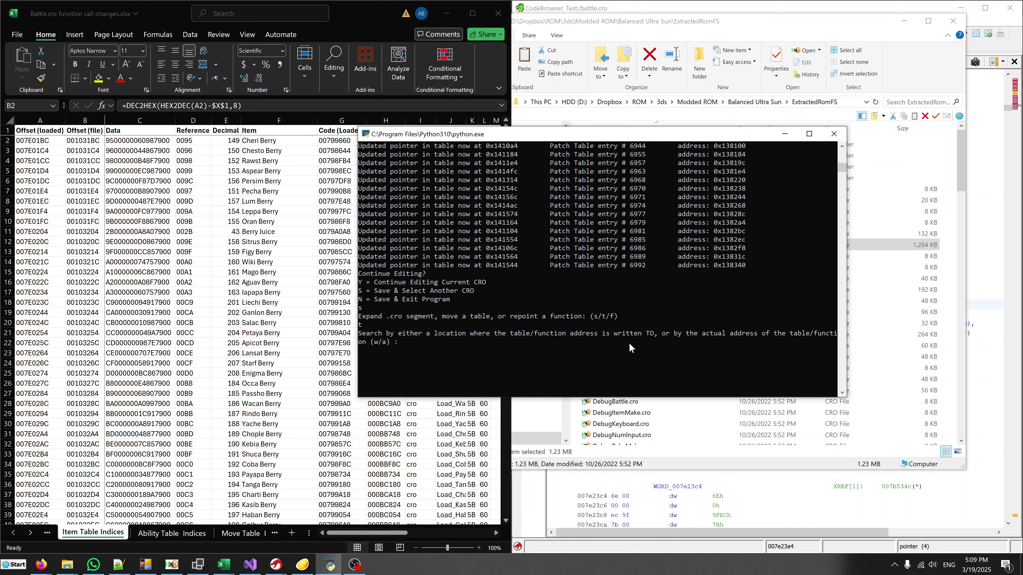
pyautogui.write('a')
pyautogui.press('Return')
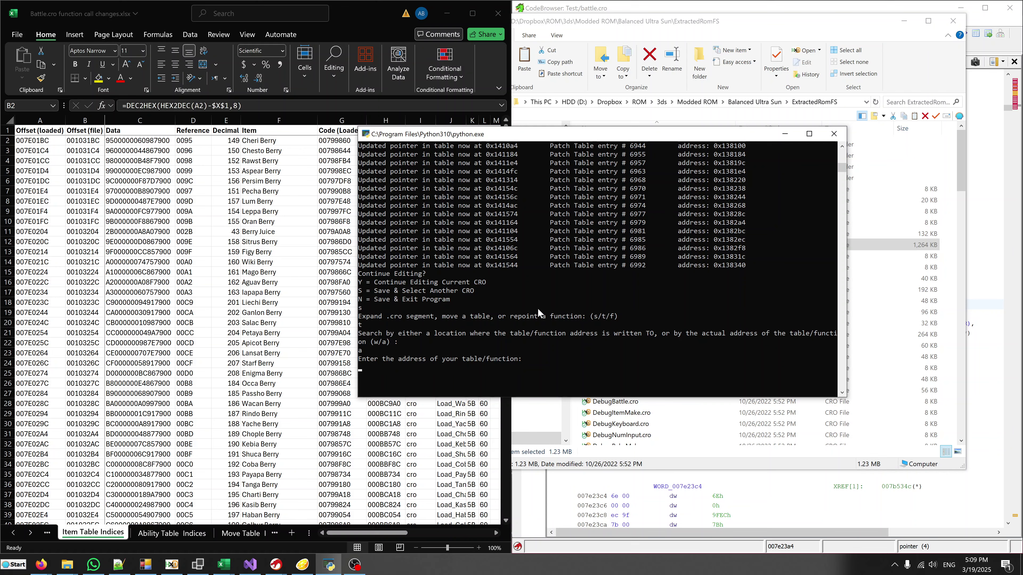
# Step: Copy the first item's file offset from B2 and submit 001031BC as the table address in the console
pyautogui.click(99, 140)
pyautogui.hotkey('ctrl', 'c')
pyautogui.click(571, 343)
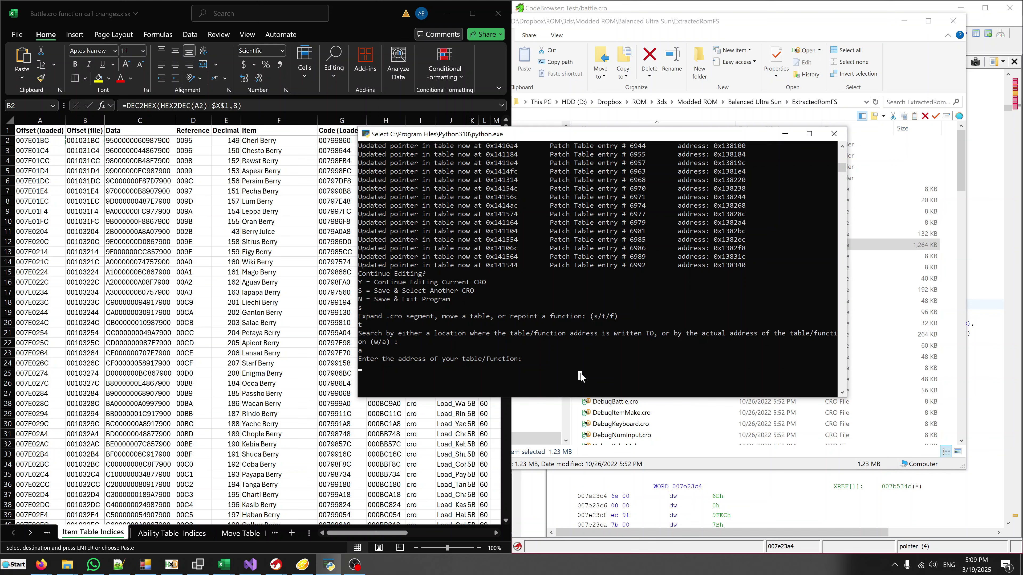
pyautogui.hotkey('ctrl', 'v')
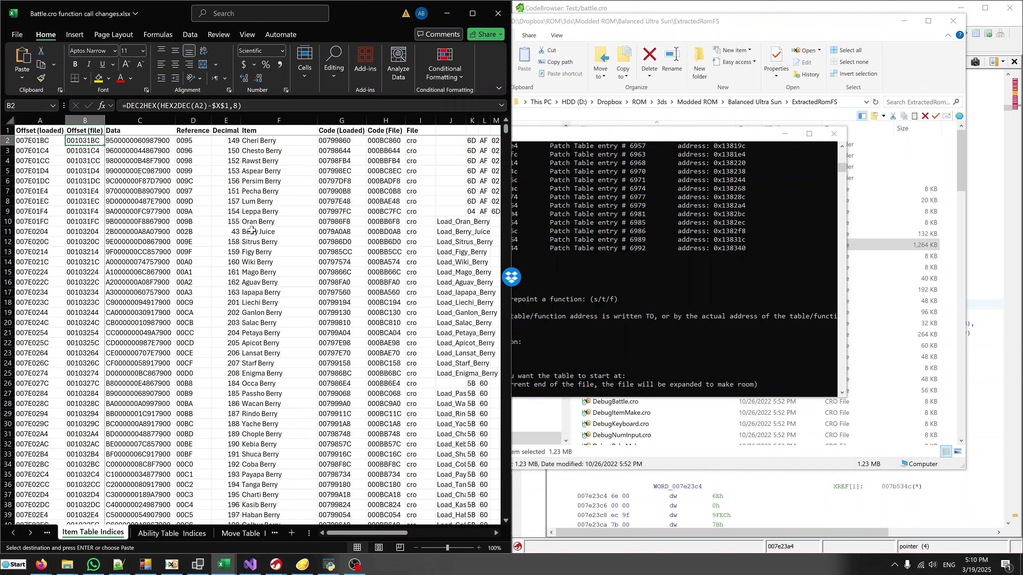
pyautogui.click(597, 367)
pyautogui.scroll(-3, 479, 370)
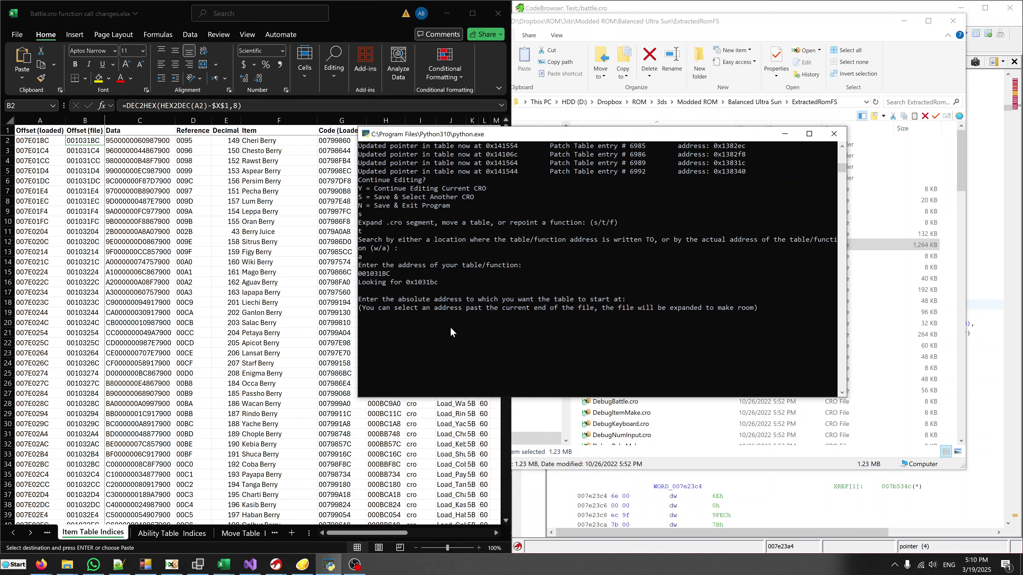
# Step: Show Citra's load\mods folder in File Explorer
pyautogui.click(173, 566)
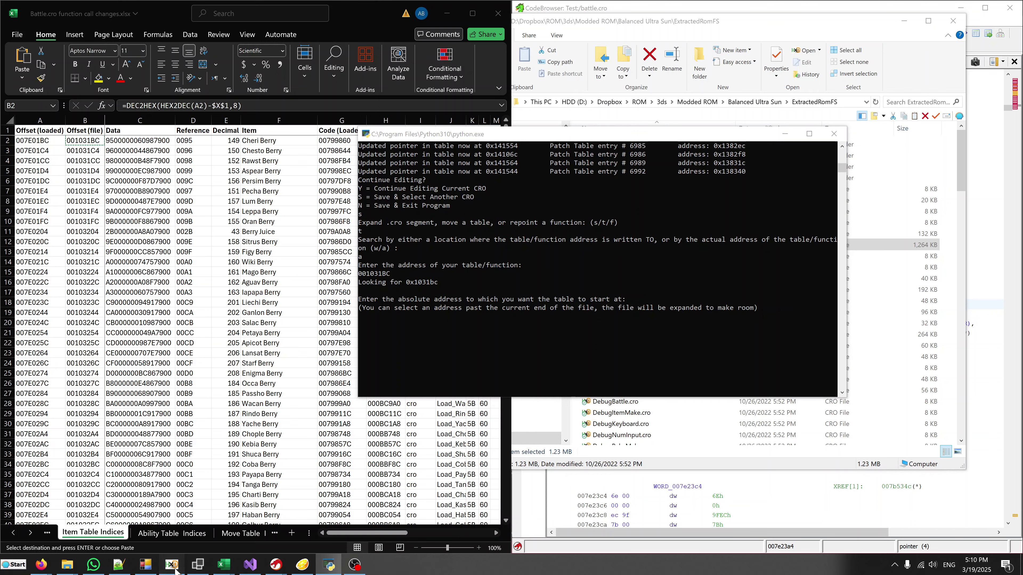
pyautogui.click(851, 27)
pyautogui.moveTo(67, 565)
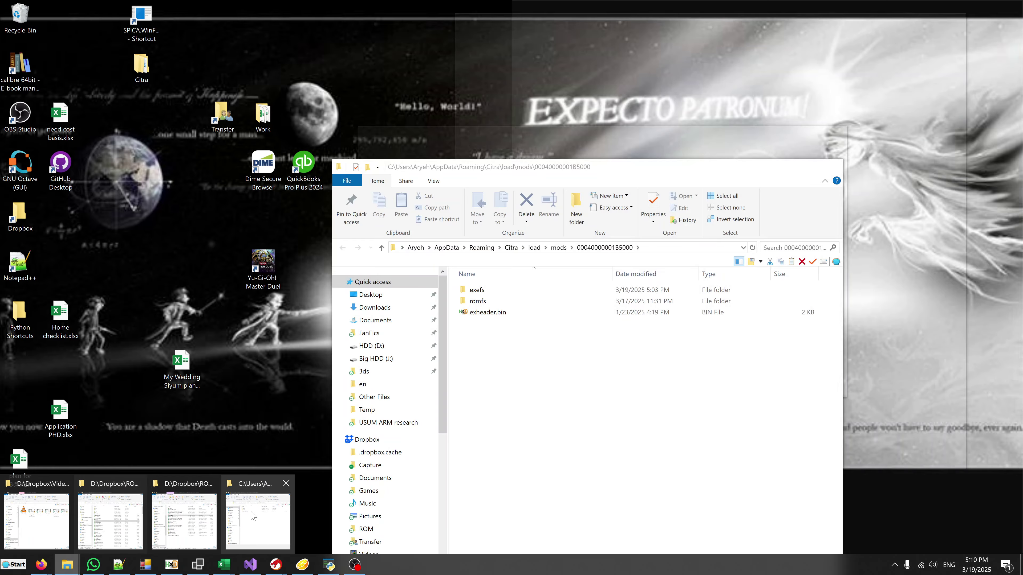
pyautogui.click(257, 520)
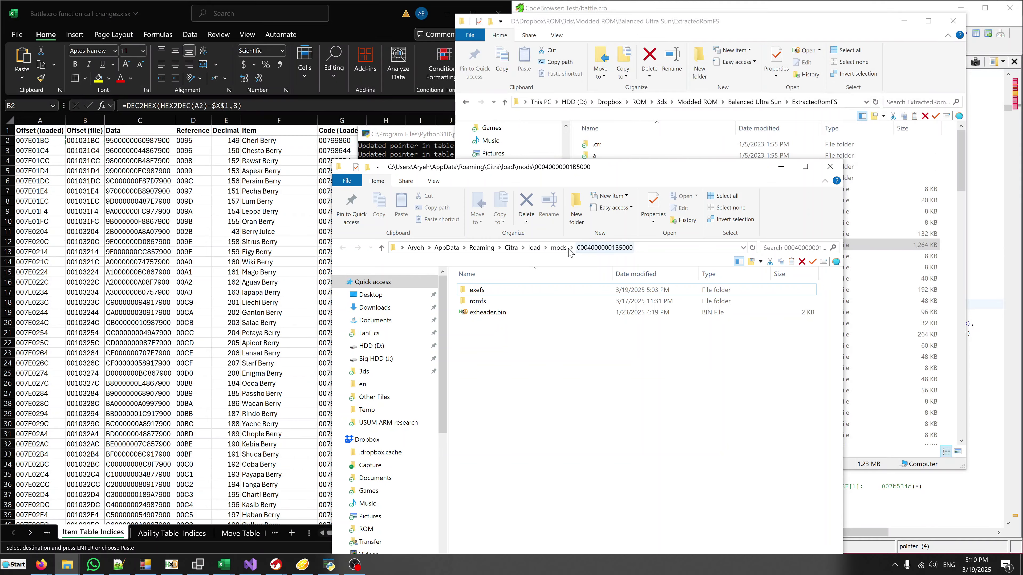
pyautogui.click(563, 247)
# Step: Open Battle.cro from the mods folder in HxD, fit it to half the screen and go to the end of the file
pyautogui.click(485, 337)
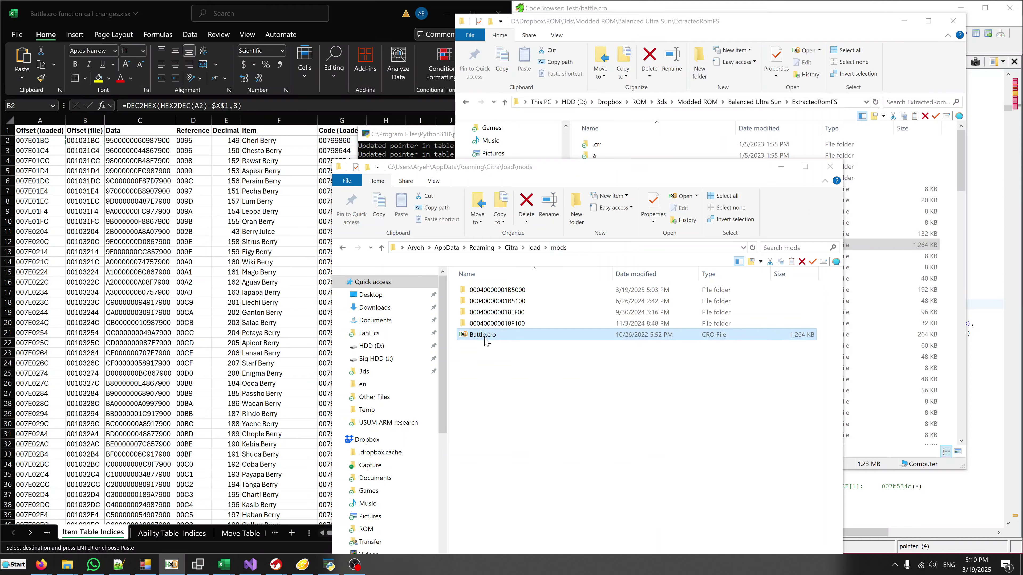
pyautogui.doubleClick(486, 336)
pyautogui.press('super+Right')
pyautogui.click(672, 259)
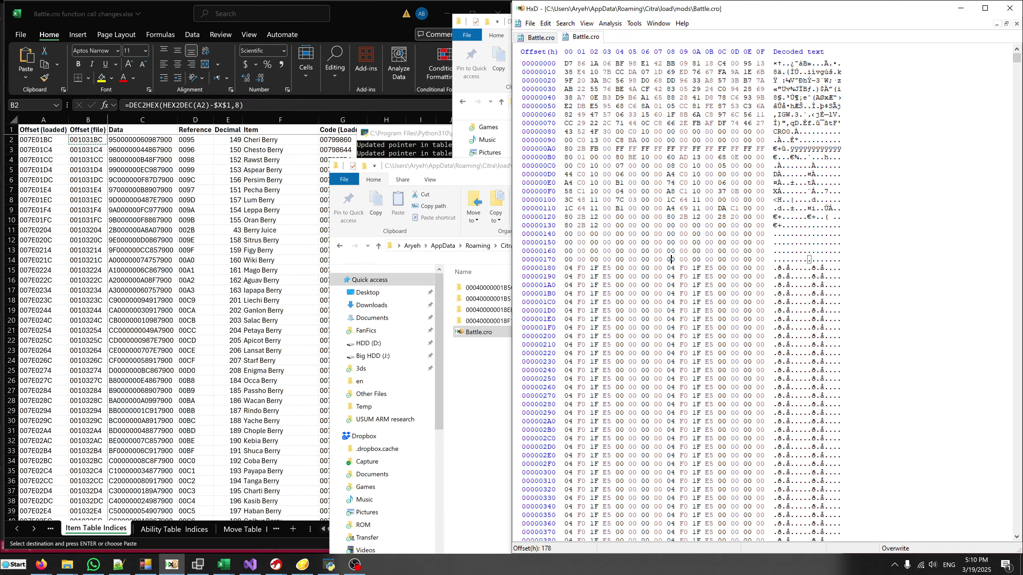
pyautogui.hotkey('ctrl', 'End')
pyautogui.scroll(-5, 765, 294)
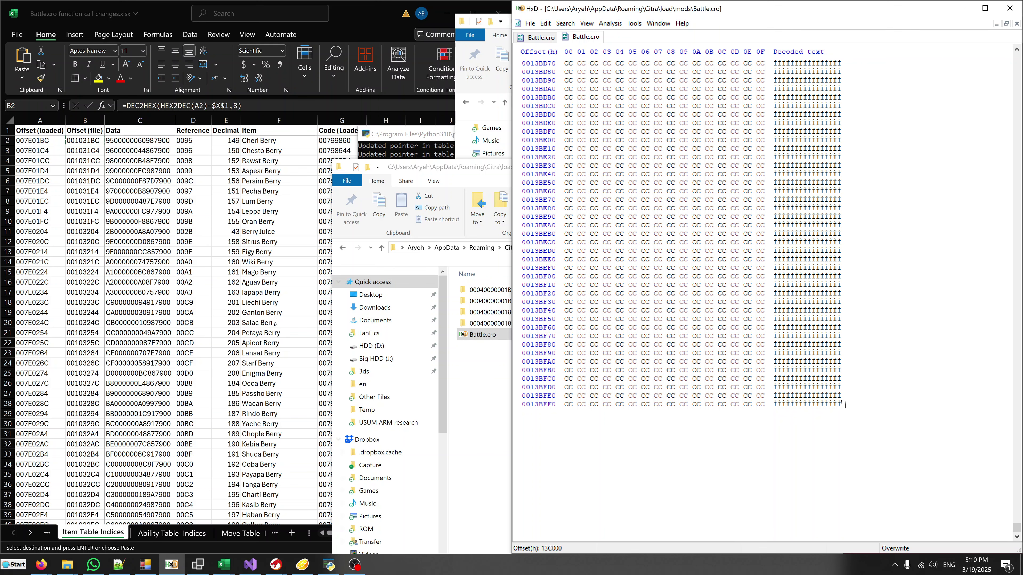
# Step: Uncover the Python console and enter 13c000 as the absolute address where the moved table starts
pyautogui.moveTo(433, 133); pyautogui.dragTo(132, 197)
pyautogui.write('13c00')
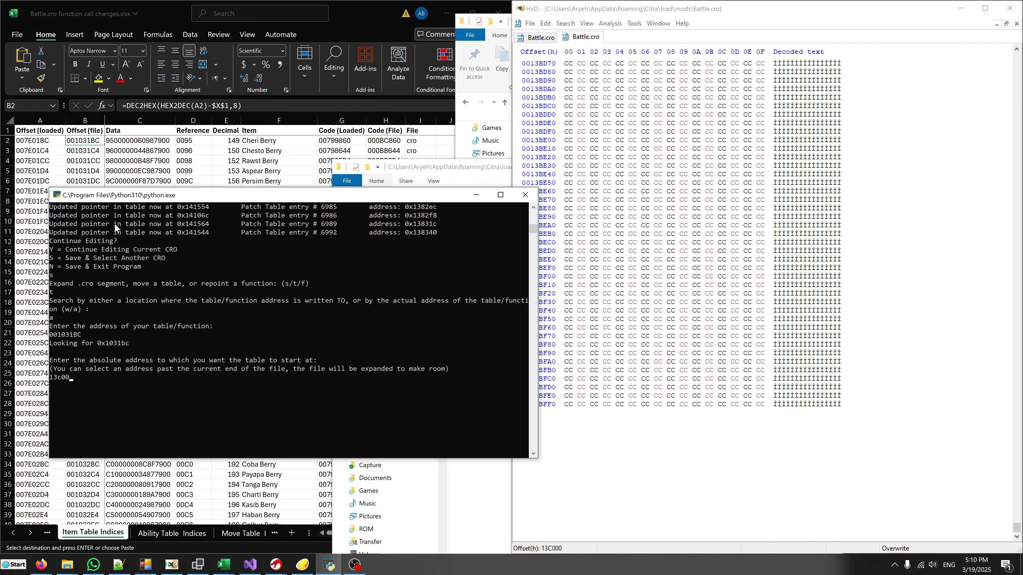
pyautogui.write('0')
pyautogui.press('Return')
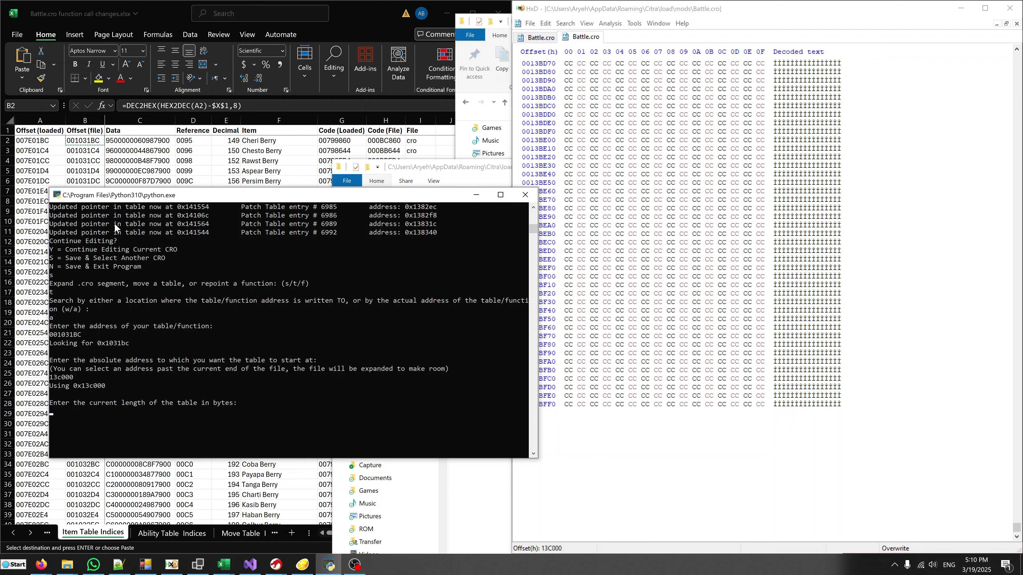
# Step: Move the console off the spreadsheet and select the CC bytes from 13BDB0 to the end of Battle.cro in HxD
pyautogui.moveTo(237, 197); pyautogui.dragTo(668, 85)
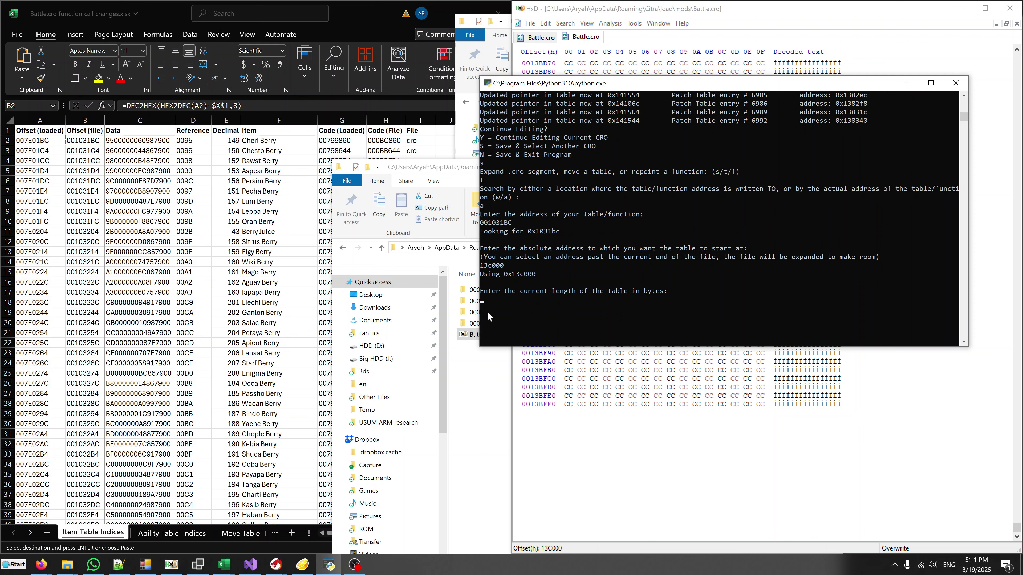
pyautogui.click(813, 378)
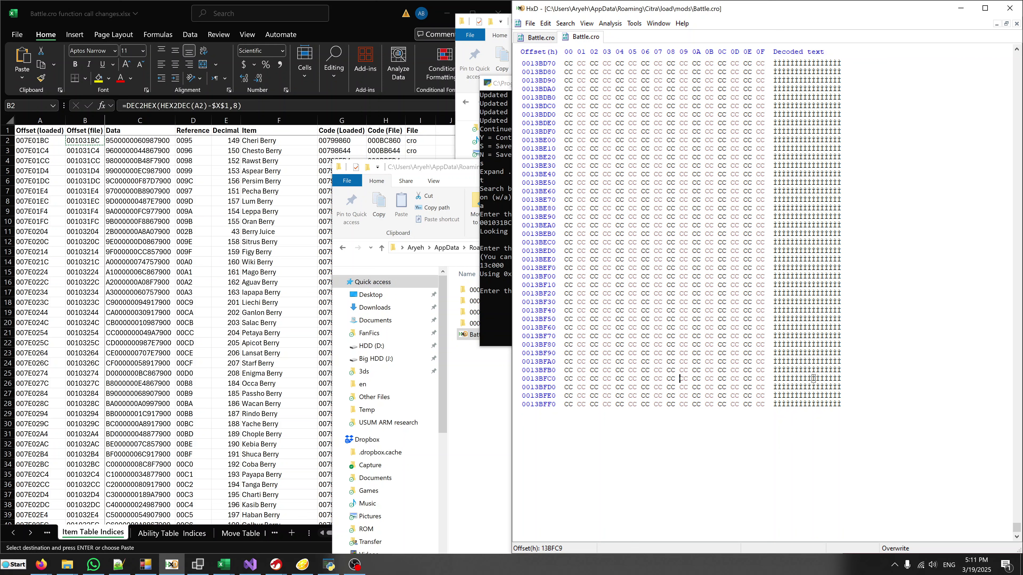
pyautogui.moveTo(566, 98); pyautogui.dragTo(857, 422)
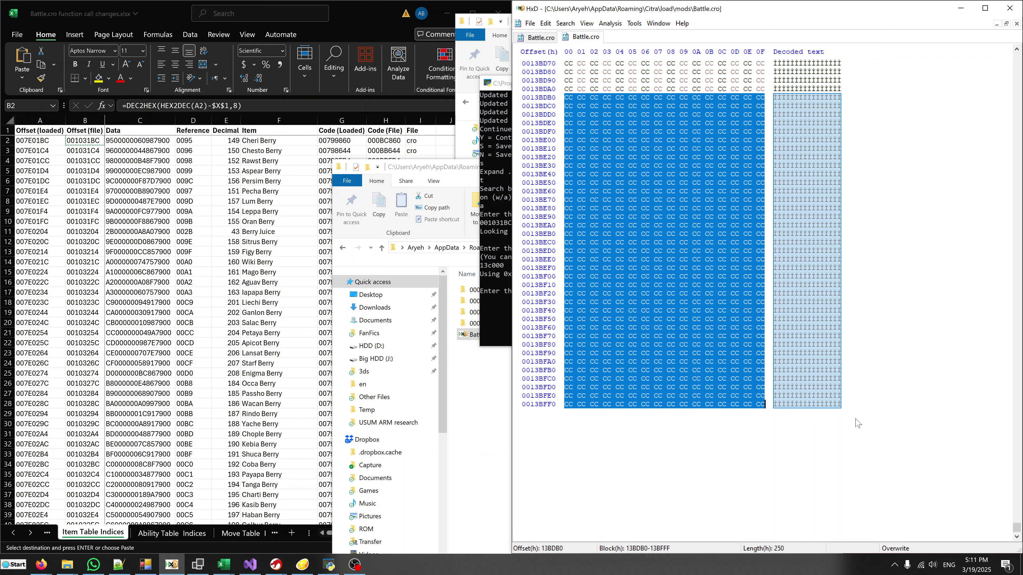
# Step: Look up the item table's hexadecimal length below the last row of the Item Table Indices sheet and enter 5f0 as the current length in the Python console
pyautogui.click(489, 307)
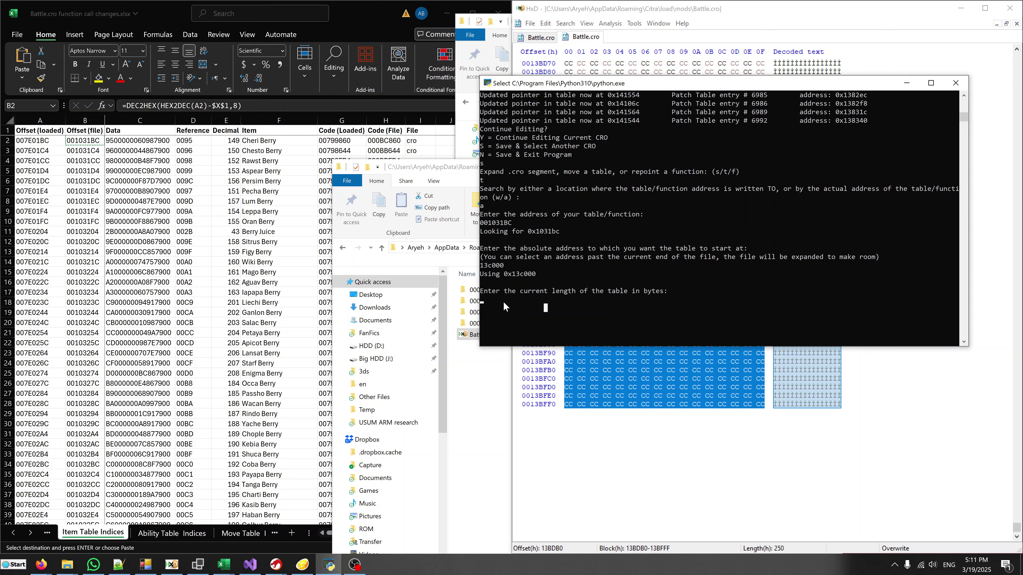
pyautogui.click(525, 325)
pyautogui.click(489, 300)
pyautogui.press('Escape')
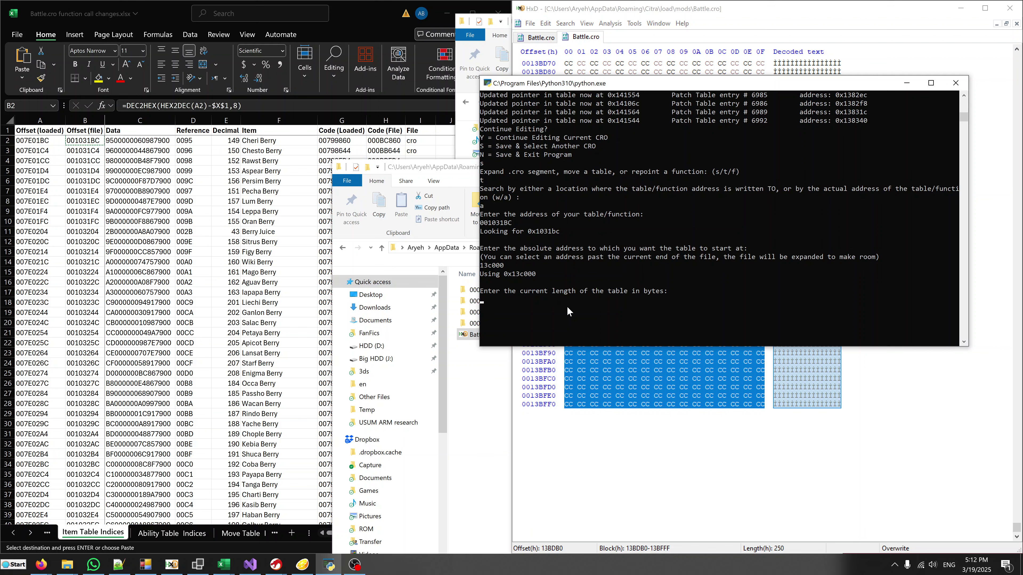
pyautogui.click(183, 173)
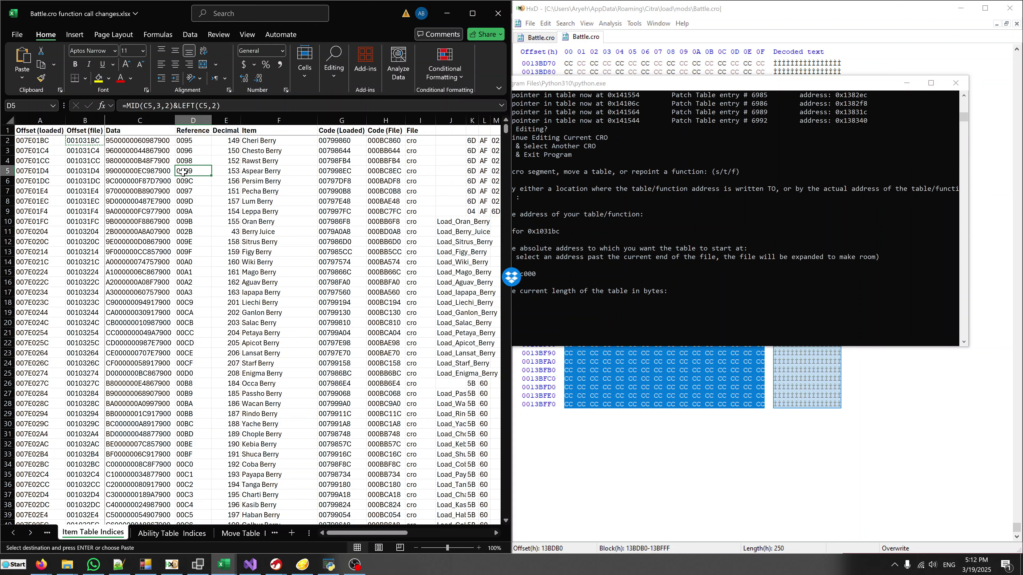
pyautogui.hotkey('ctrl', 'Down')
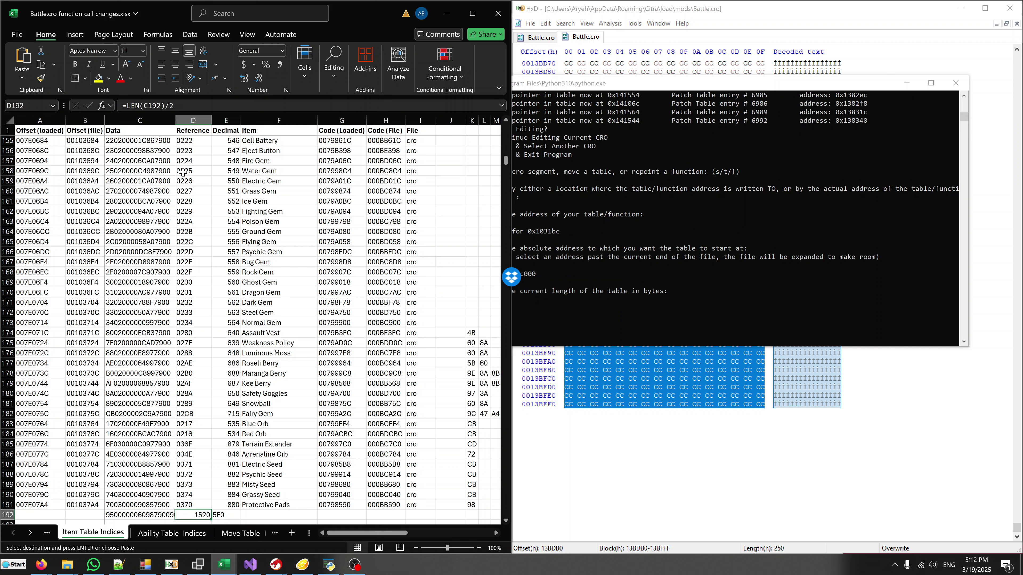
pyautogui.press('Right')
pyautogui.click(608, 308)
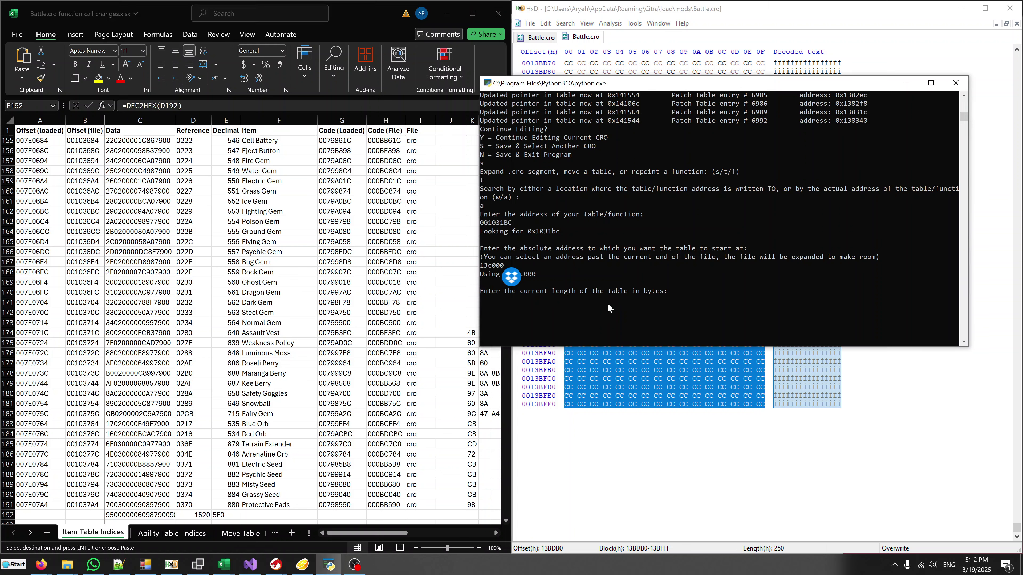
pyautogui.write('5f0')
pyautogui.press('Return')
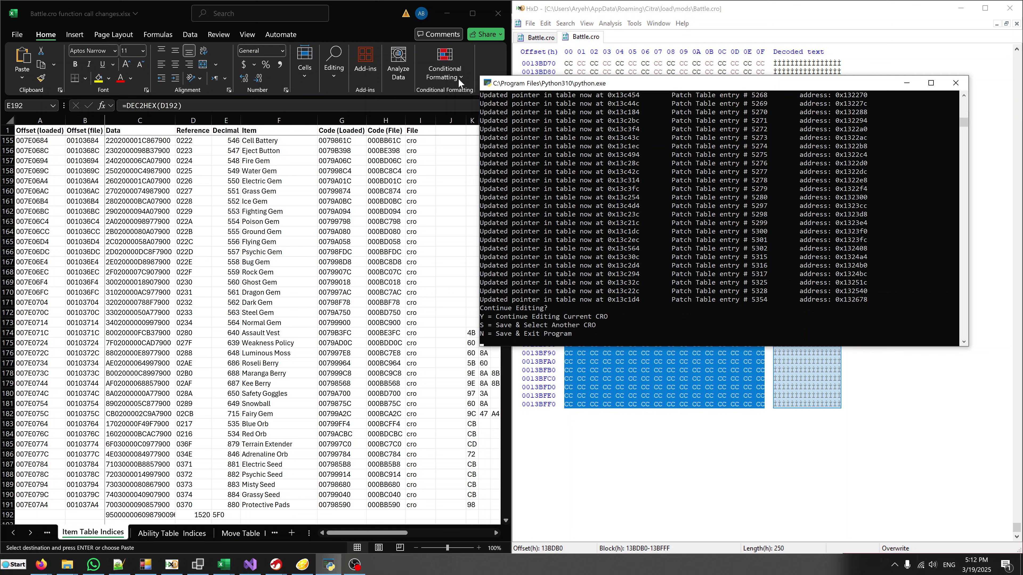
# Step: Save the result over Battle.cro in the mods folder with the save-and-select-another option, and load the same file again
pyautogui.scroll(-2, 616, 257)
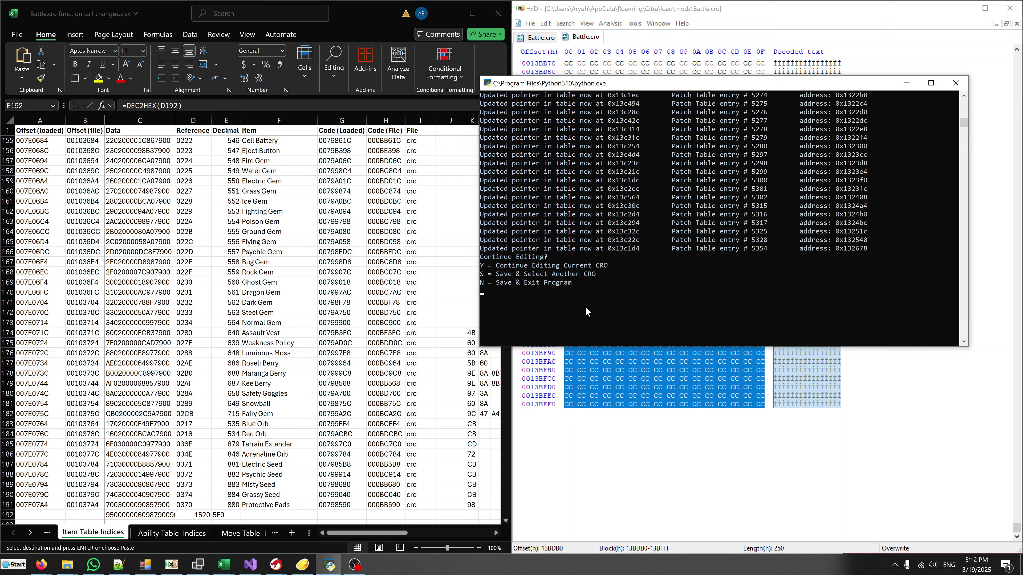
pyautogui.write('s')
pyautogui.press('Return')
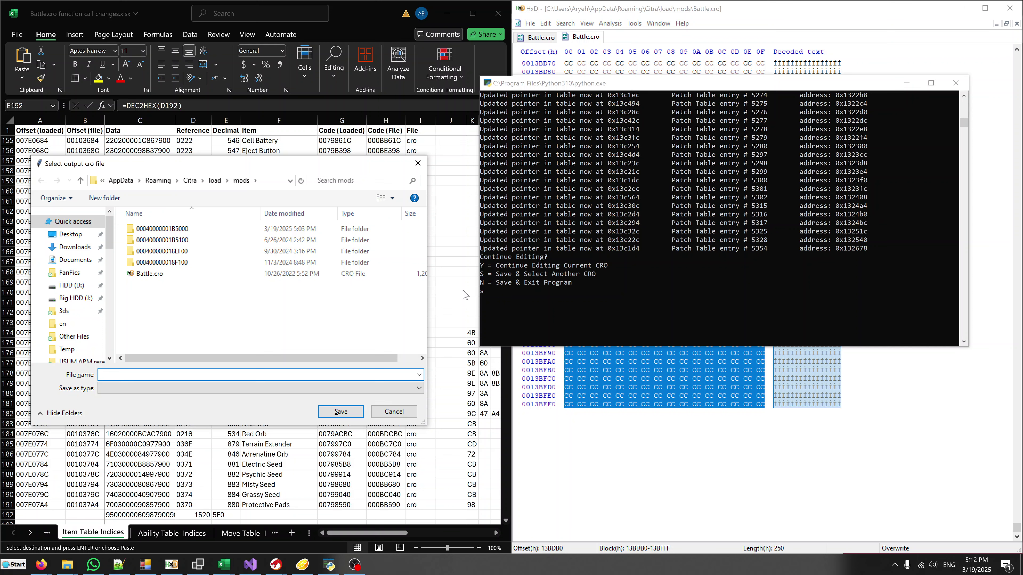
pyautogui.doubleClick(139, 276)
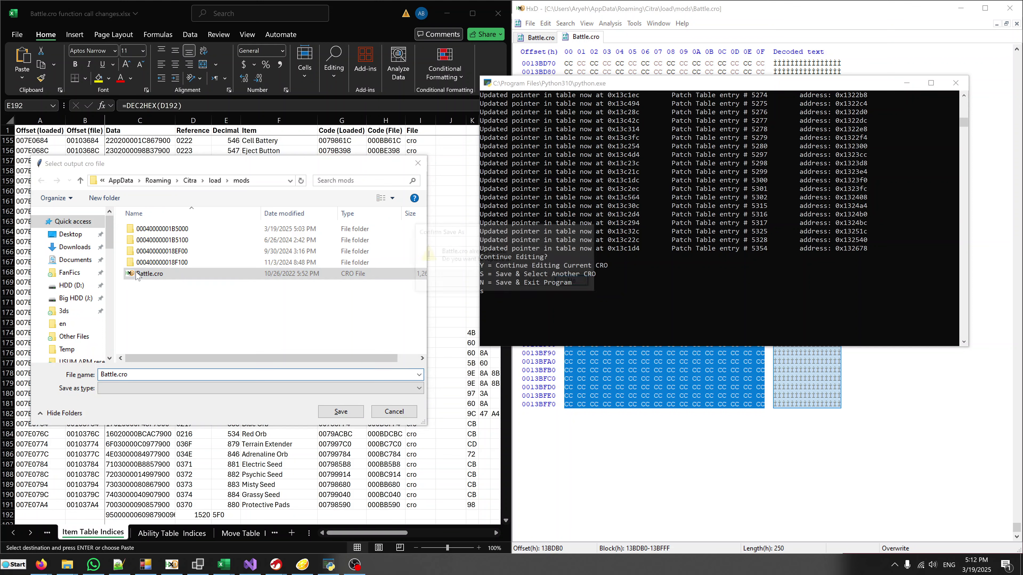
pyautogui.click(536, 283)
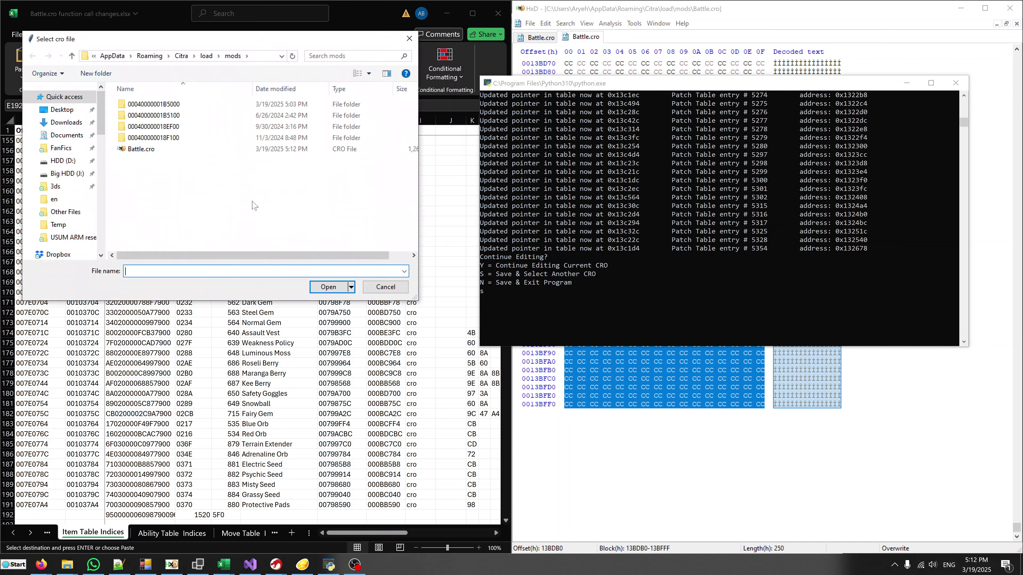
pyautogui.click(144, 152)
pyautogui.doubleClick(145, 155)
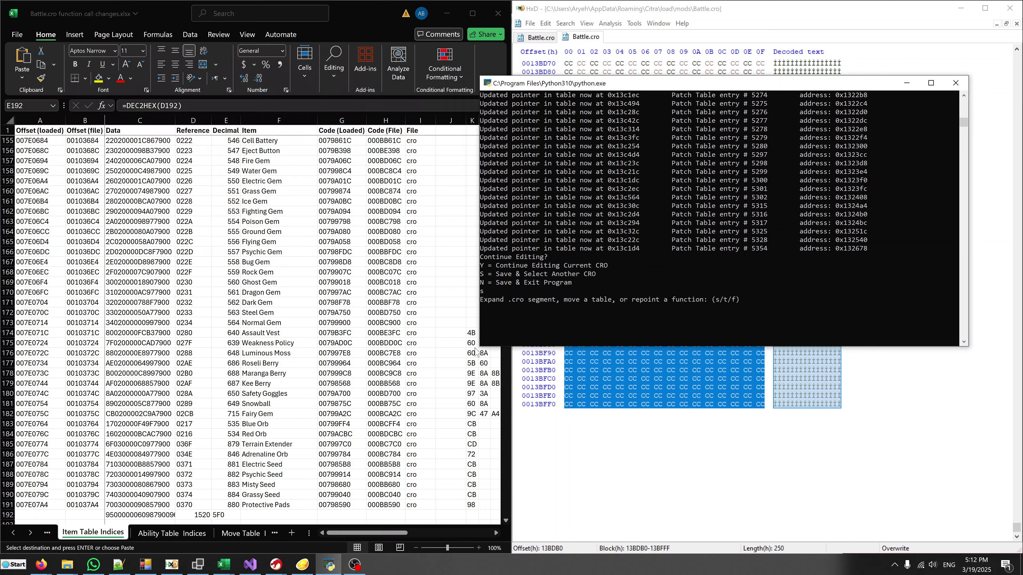
# Step: Check the rewritten Battle.cro in HxD by selecting the relocated table from 13C000 to 13C5EF
pyautogui.click(763, 17)
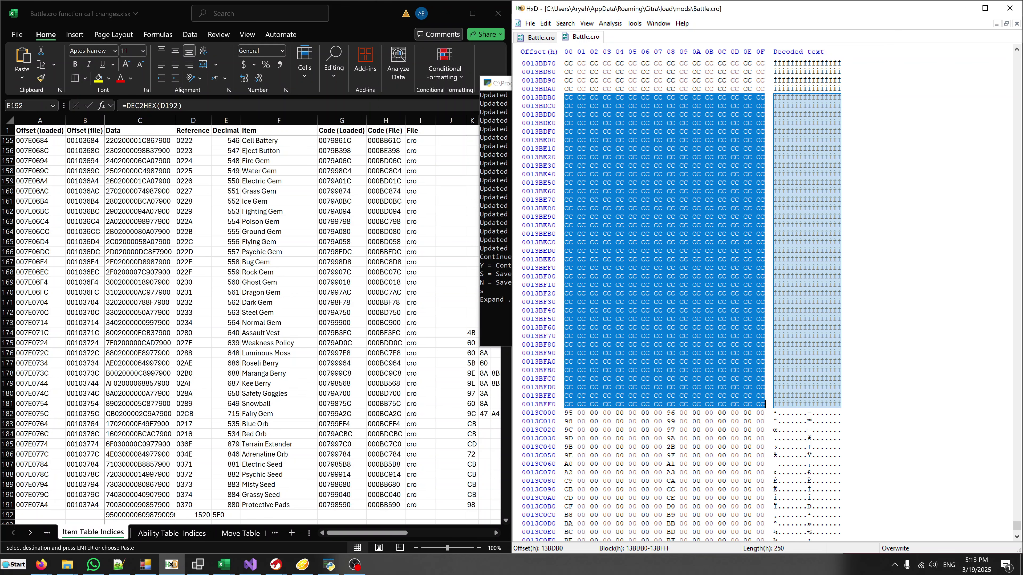
pyautogui.click(568, 412)
pyautogui.scroll(-14, 568, 413)
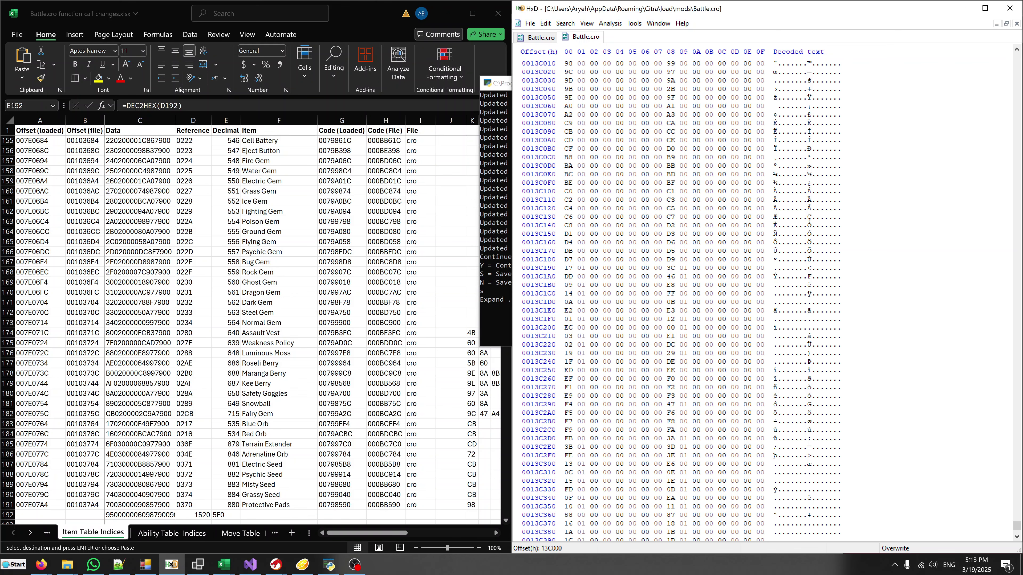
pyautogui.scroll(-20, 684, 298)
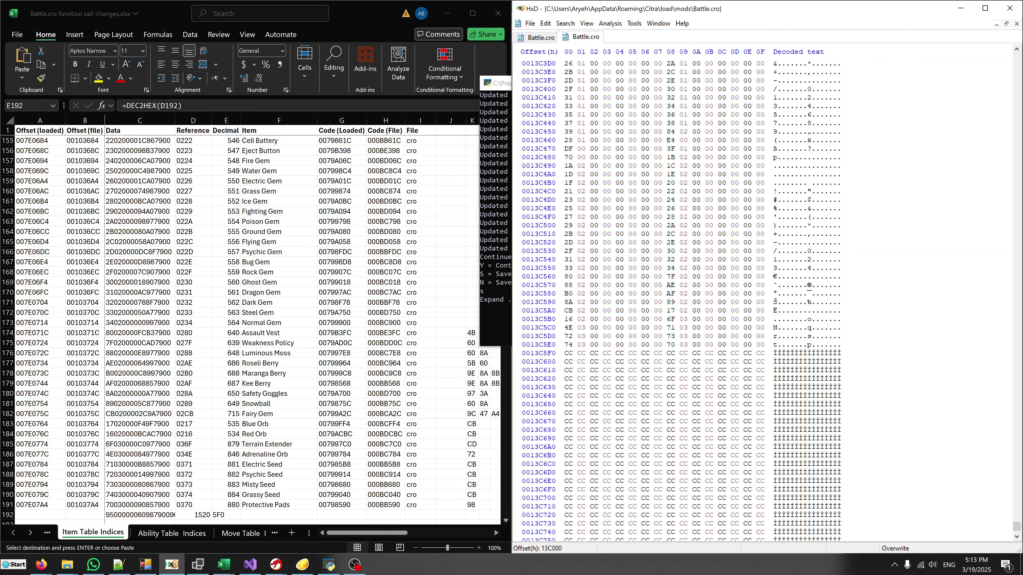
pyautogui.keyDown('shift'); pyautogui.click(764, 347); pyautogui.keyUp('shift')
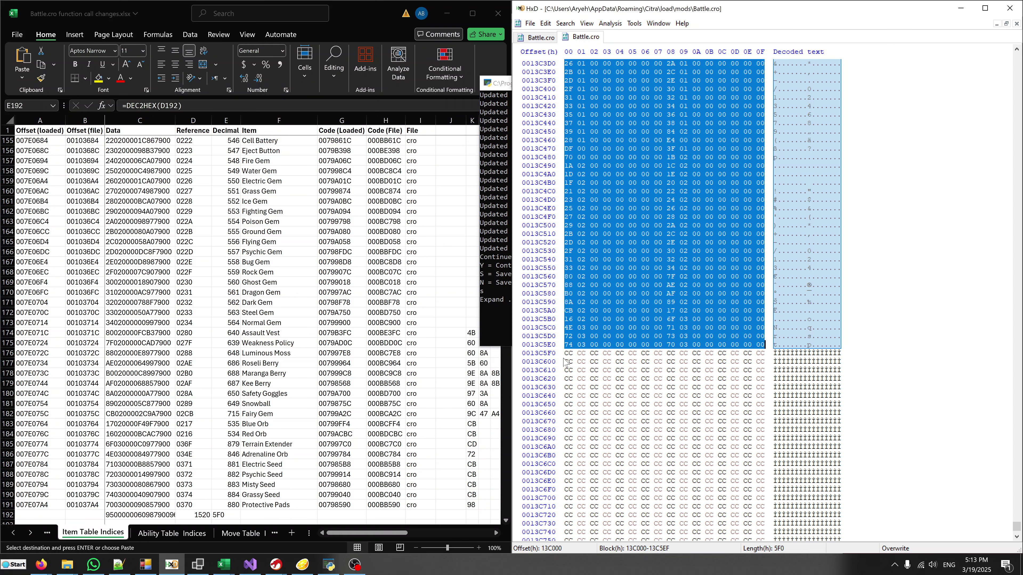
# Step: Select the free CC padding after the relocated table, from 13C5F0 to the end of the file at 13CFFF
pyautogui.moveTo(569, 353); pyautogui.dragTo(759, 422)
pyautogui.scroll(-20, 664, 298)
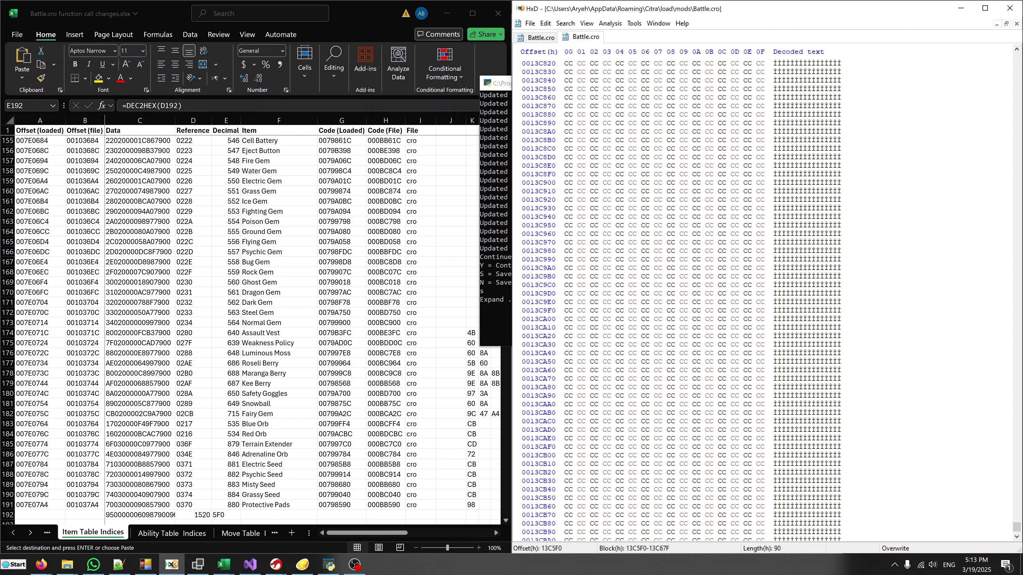
pyautogui.scroll(-20, 685, 298)
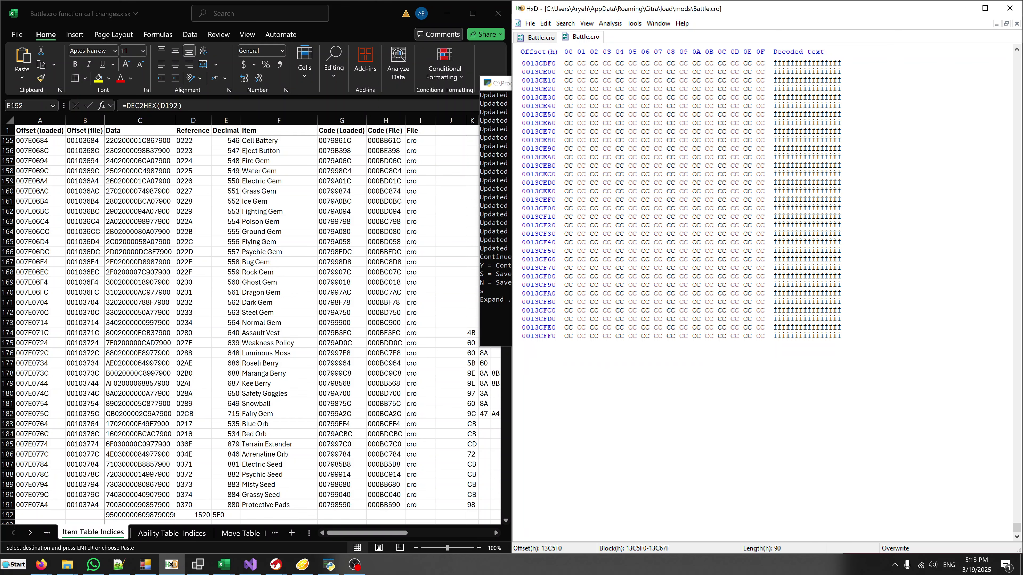
pyautogui.keyDown('shift'); pyautogui.click(764, 349); pyautogui.keyUp('shift')
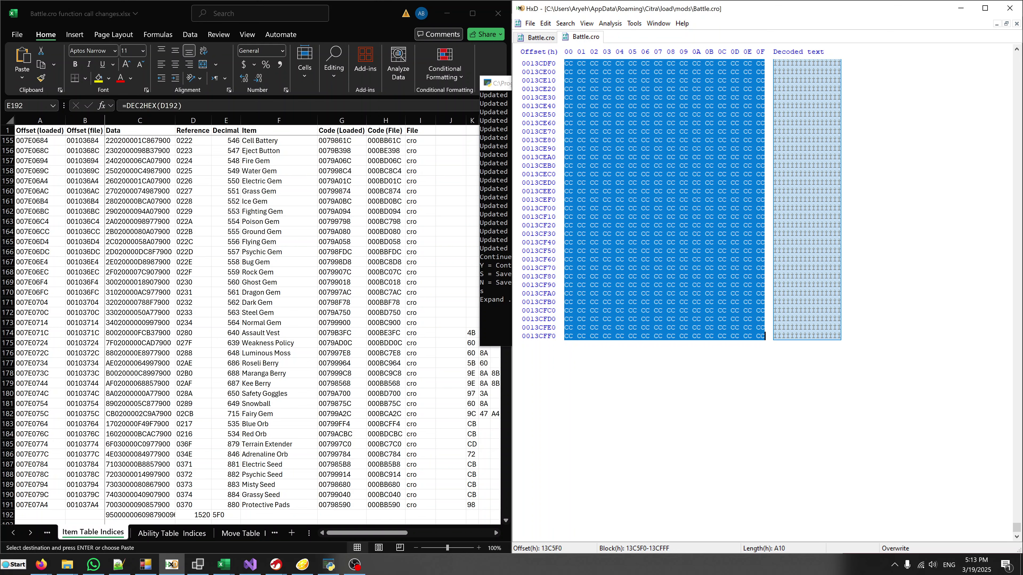
# Step: Return to the end of the relocated table and select the first free 8-byte entry, 13C5F0 to 13C5F7
pyautogui.scroll(20, 664, 298)
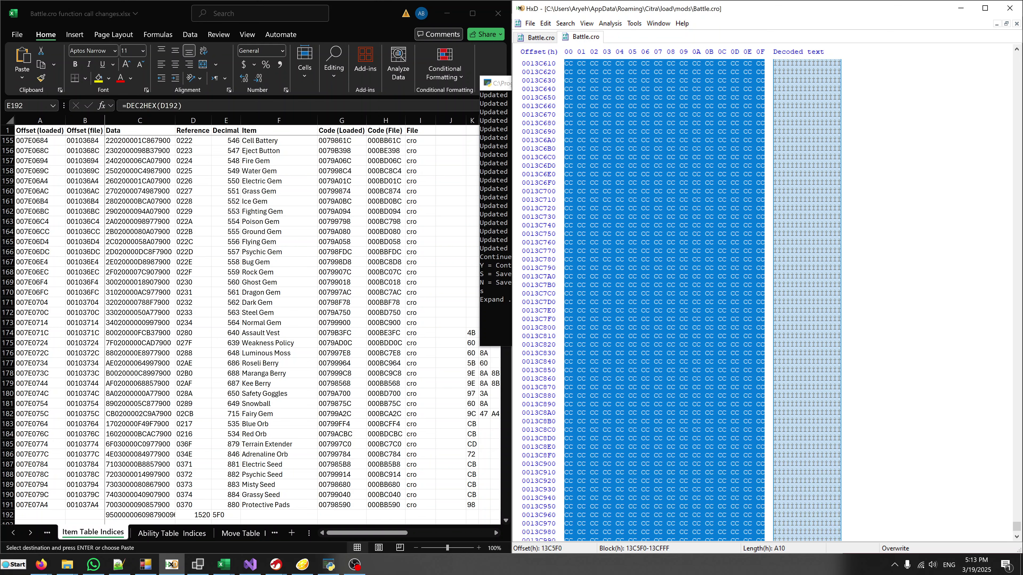
pyautogui.scroll(10, 665, 298)
pyautogui.scroll(4, 664, 298)
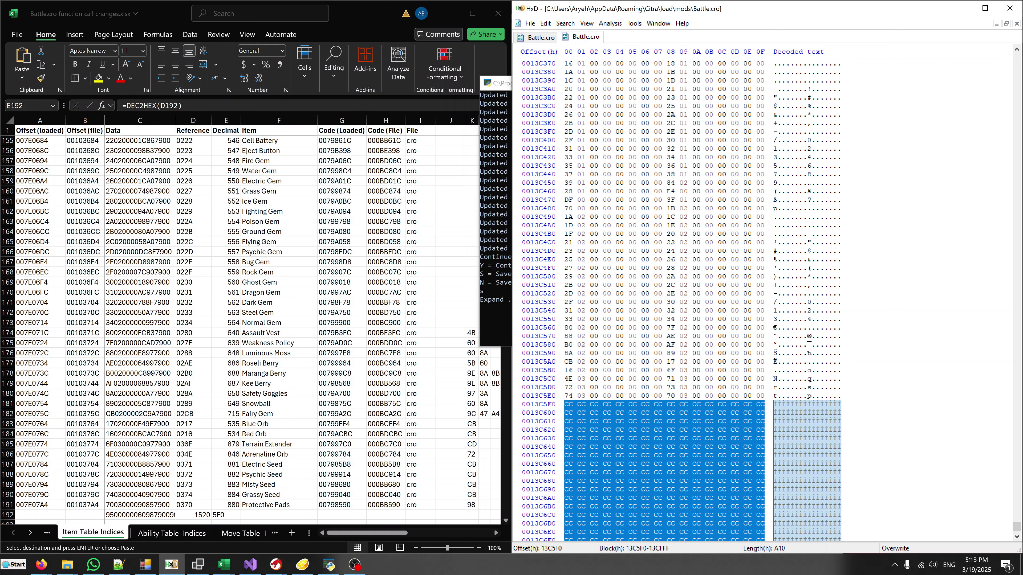
pyautogui.moveTo(566, 404); pyautogui.dragTo(662, 404)
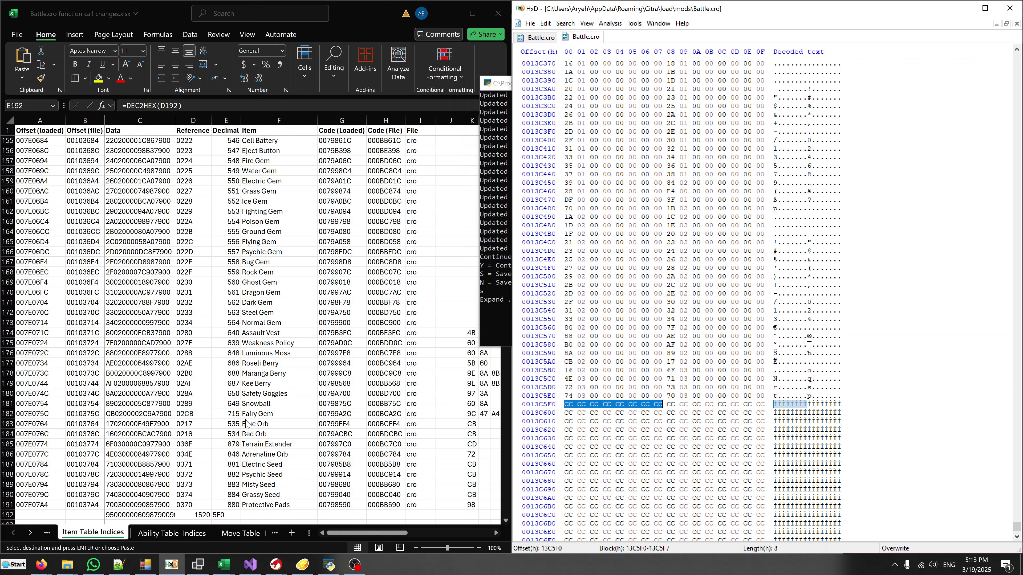
# Step: Search the Item Table Indices sheet for leftovers, highlight that item's row and select its Code (File) address
pyautogui.scroll(7, 319, 342)
pyautogui.scroll(20, 332, 323)
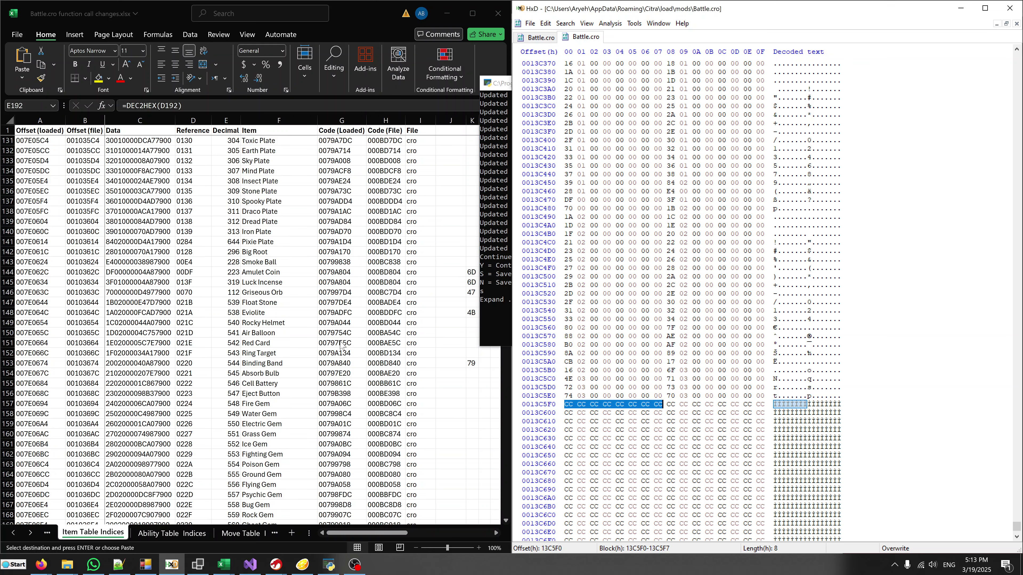
pyautogui.scroll(20, 334, 321)
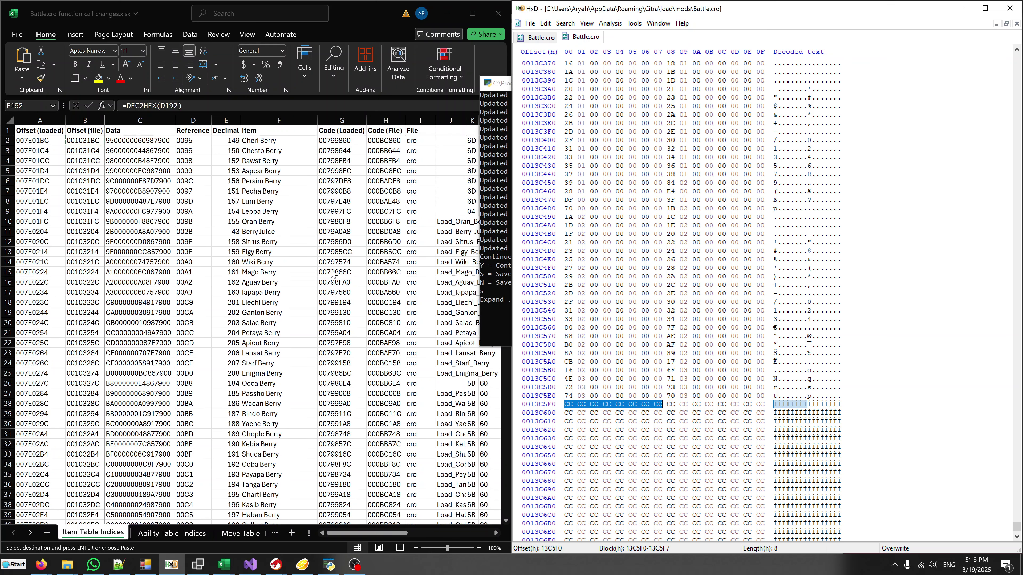
pyautogui.press('Return')
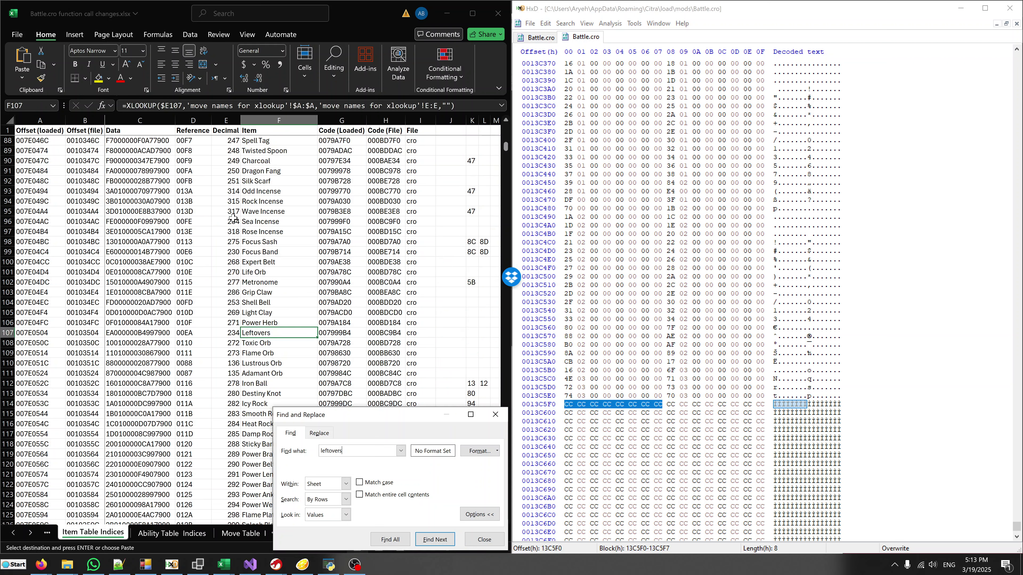
pyautogui.press('Escape')
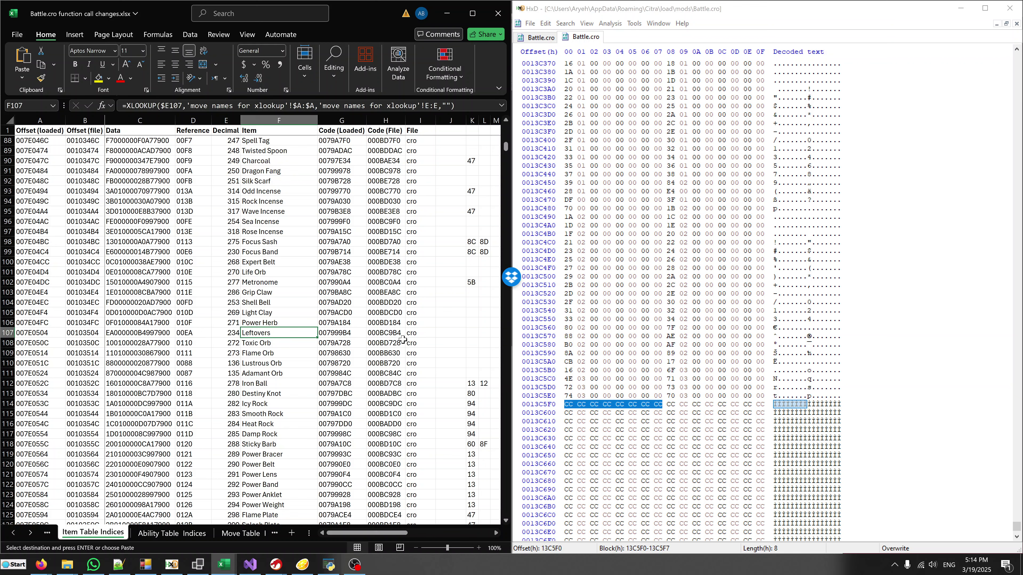
pyautogui.moveTo(407, 332); pyautogui.dragTo(36, 332)
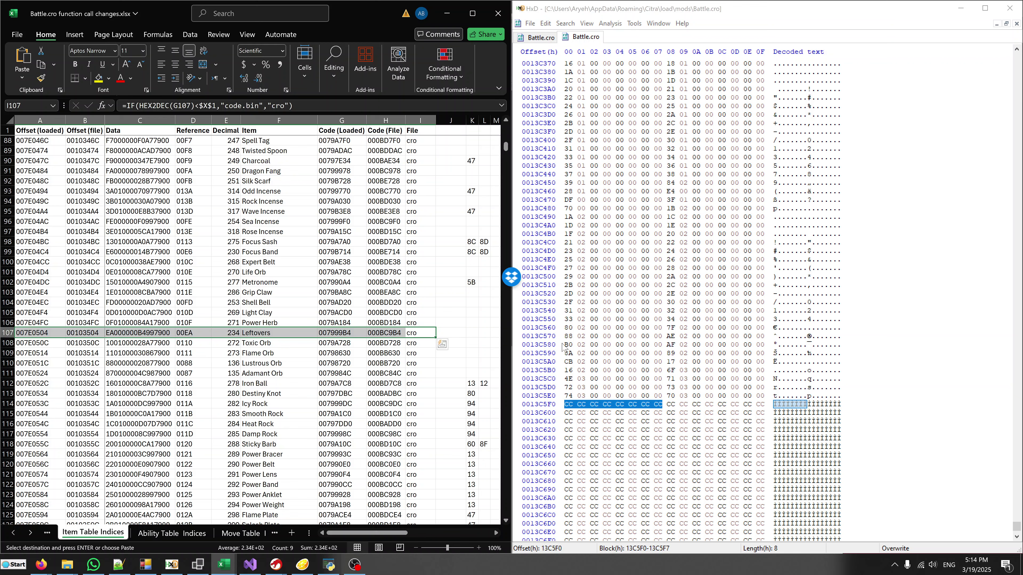
pyautogui.click(402, 333)
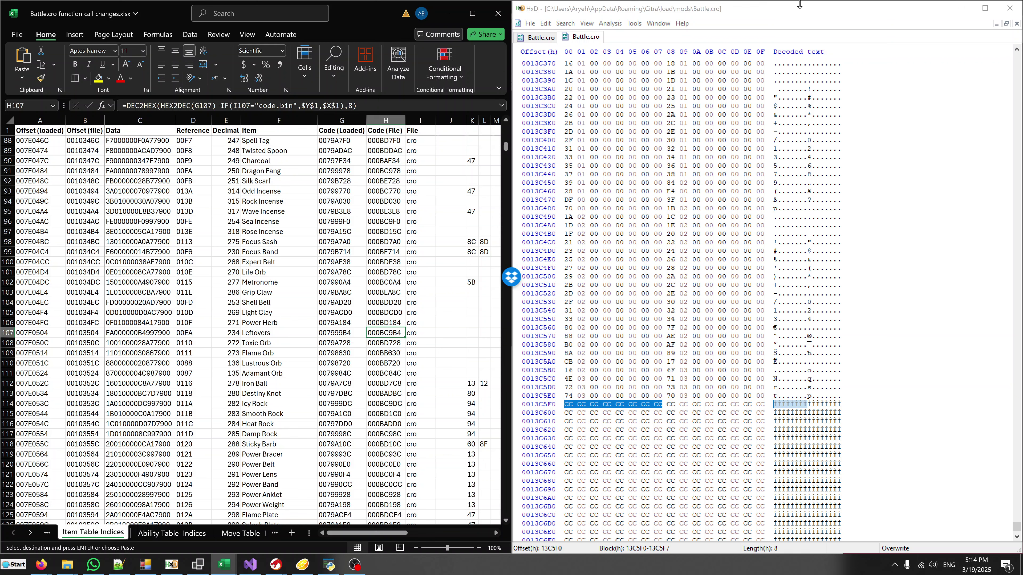
# Step: Switch to pk3DS, open the item stats editor and choose the unused ??? item with index 115
pyautogui.click(197, 564)
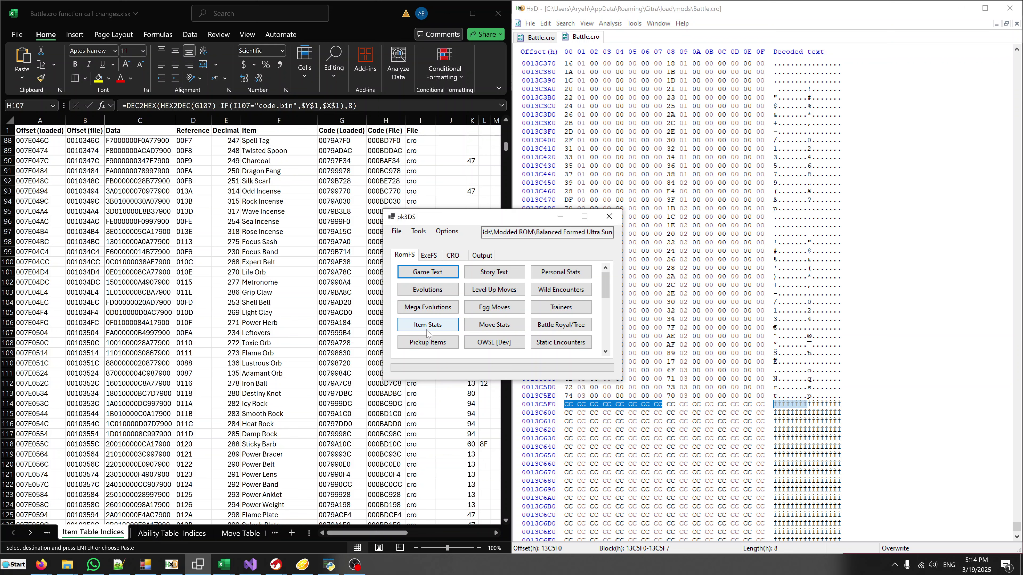
pyautogui.click(428, 330)
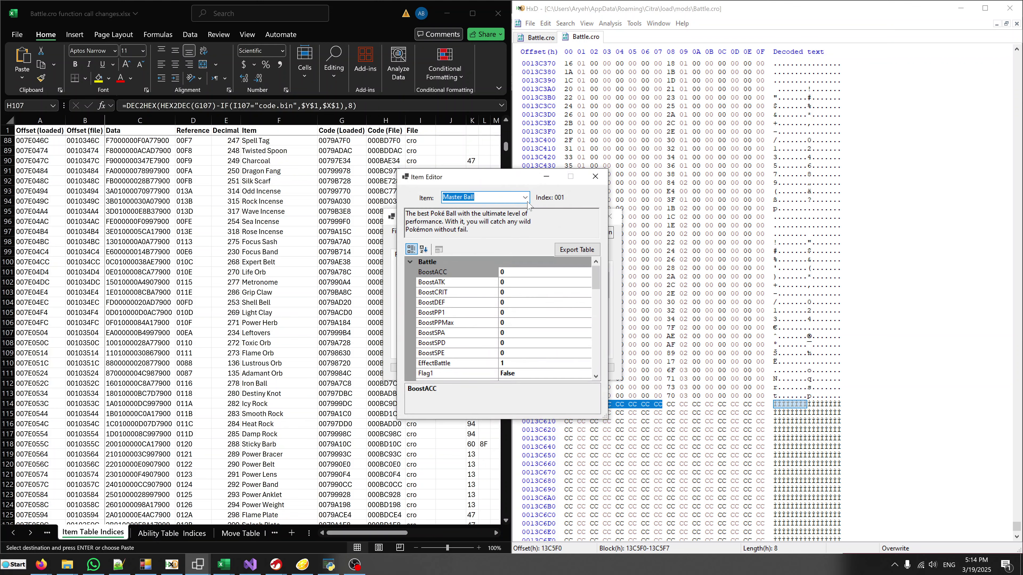
pyautogui.click(525, 197)
pyautogui.moveTo(525, 217); pyautogui.dragTo(529, 243)
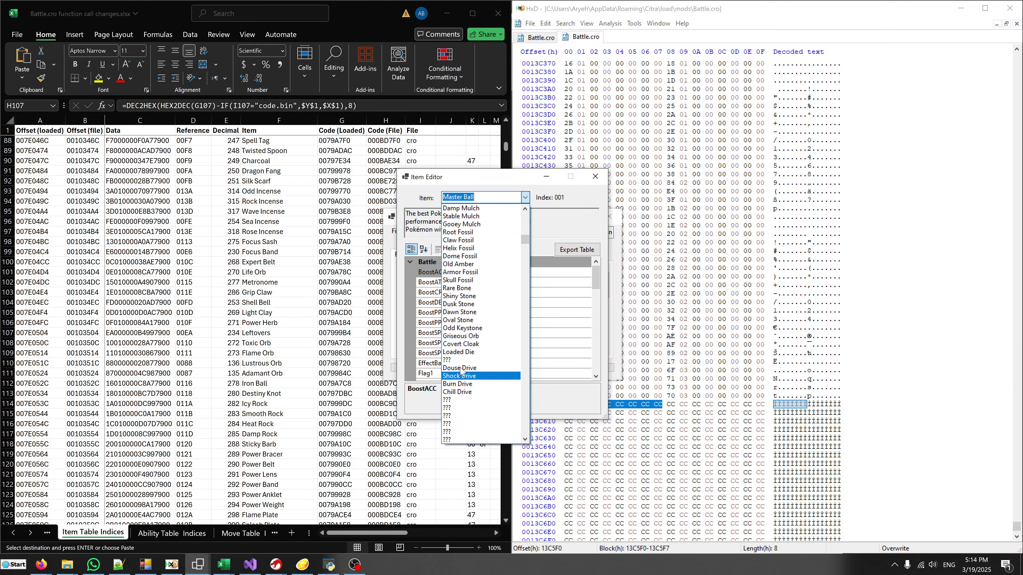
pyautogui.click(487, 360)
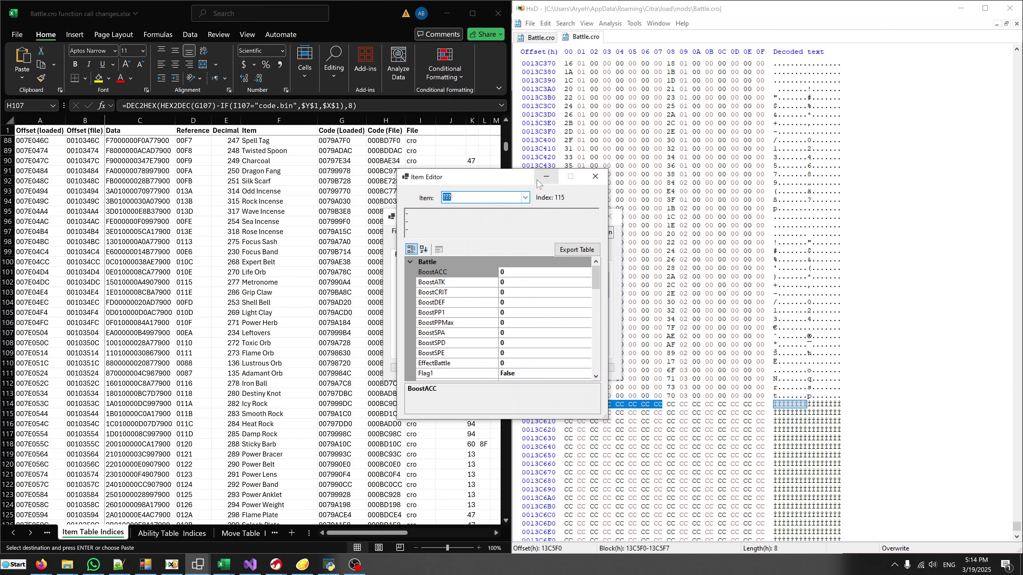
# Step: Move the Item Editor aside, enlarge it vertically and open the Unk_0xD value in the Misc section
pyautogui.moveTo(500, 178); pyautogui.dragTo(291, 120)
pyautogui.moveTo(385, 221); pyautogui.dragTo(386, 312)
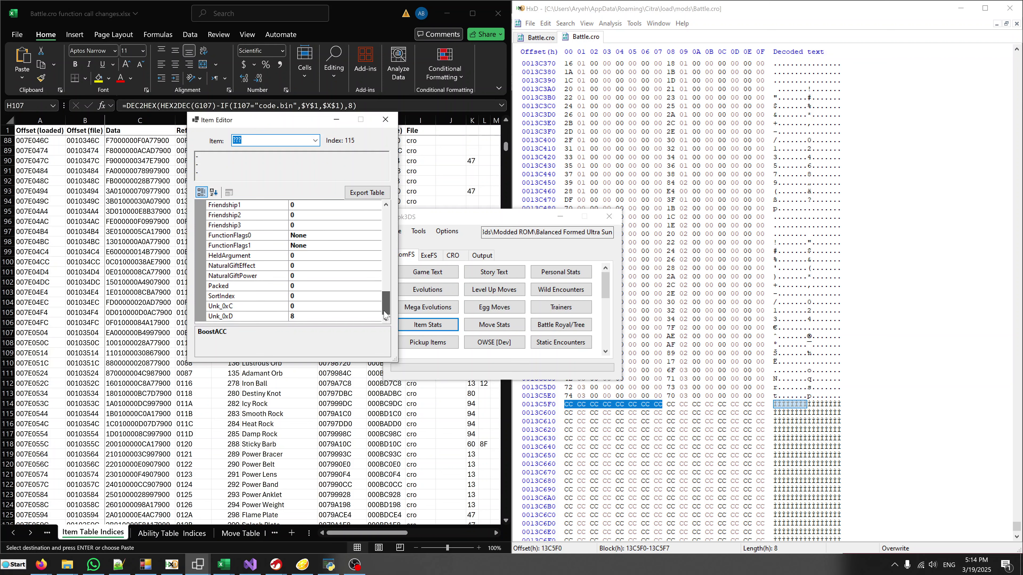
pyautogui.scroll(10, 395, 307)
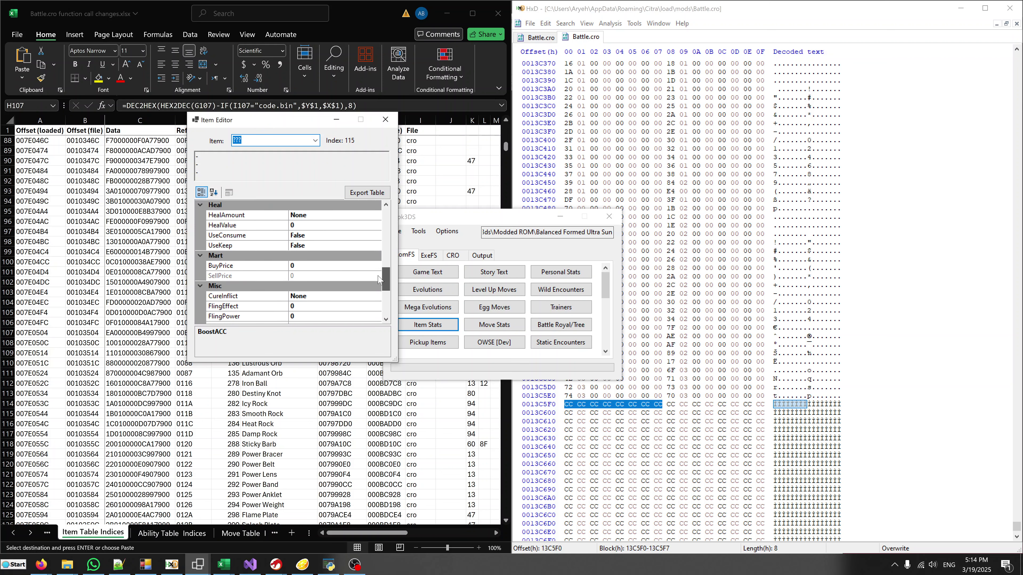
pyautogui.doubleClick(393, 361)
pyautogui.scroll(-8, 340, 362)
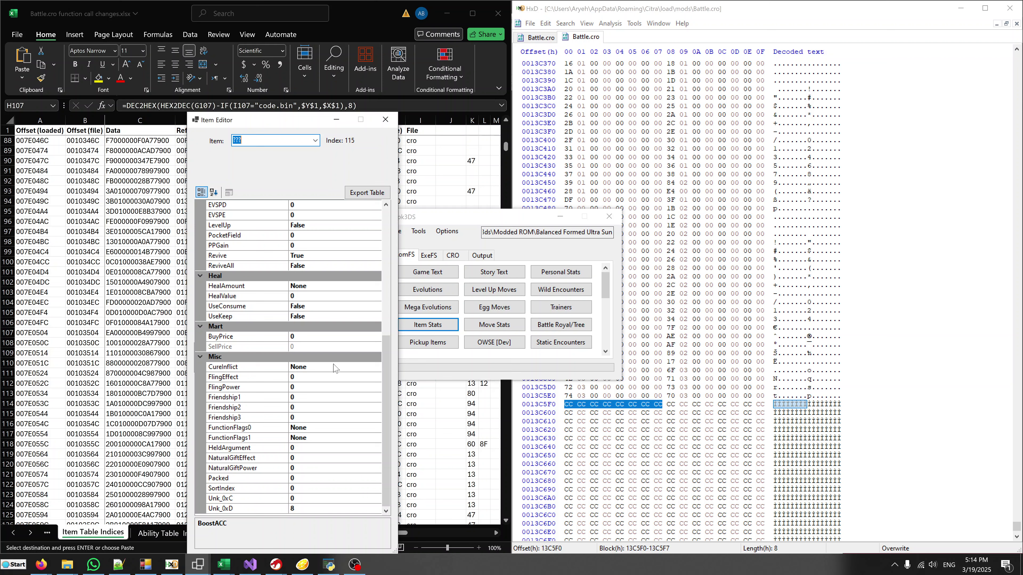
pyautogui.click(307, 508)
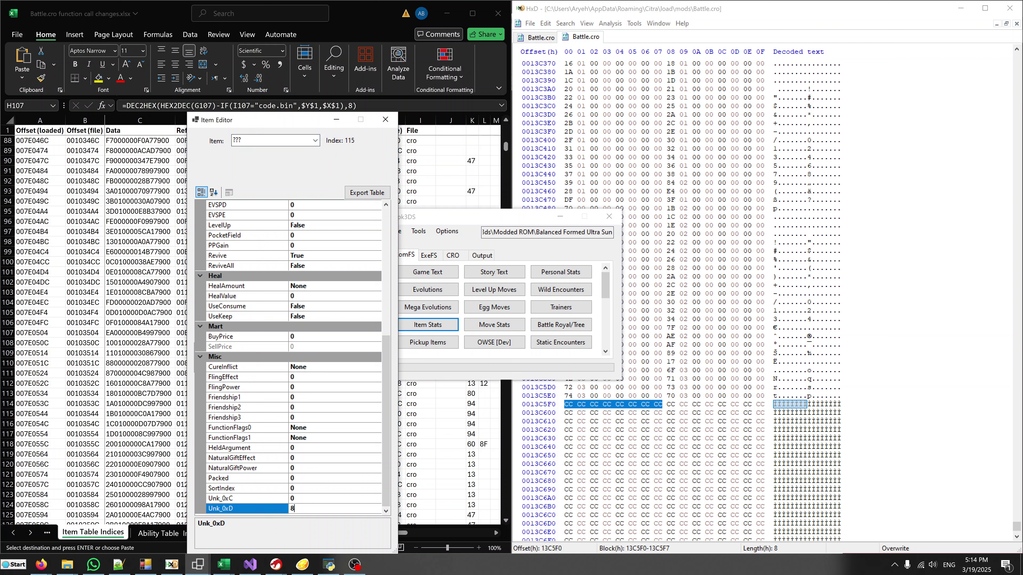
# Step: Set the Unk_0xD value of the unused item with index 115 to 0
pyautogui.press('Up')
pyautogui.press('Down')
pyautogui.write('0')
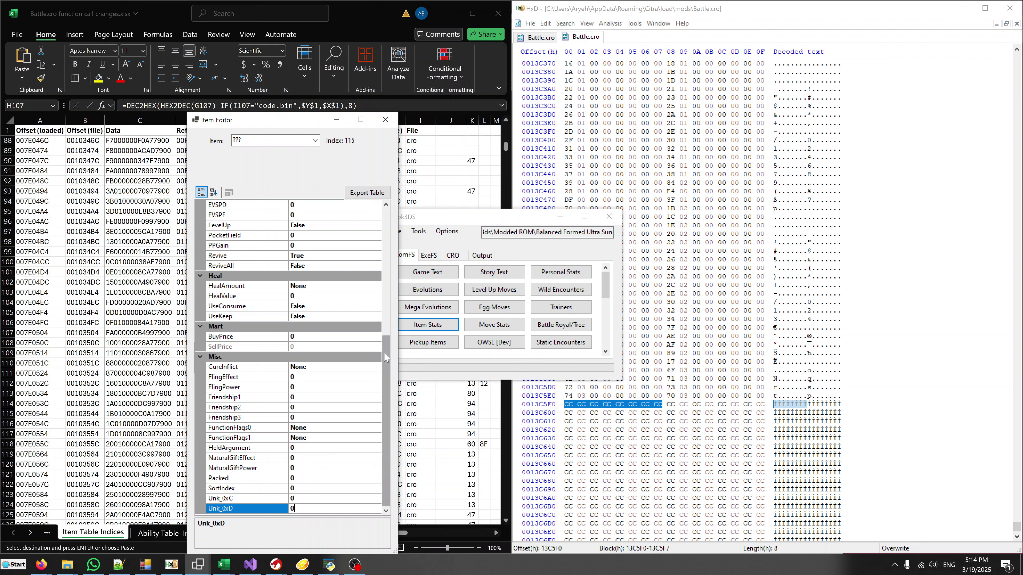
# Step: Look through the current item's properties and choose the unused ??? item with index 128
pyautogui.scroll(3, 385, 330)
pyautogui.scroll(-3, 386, 331)
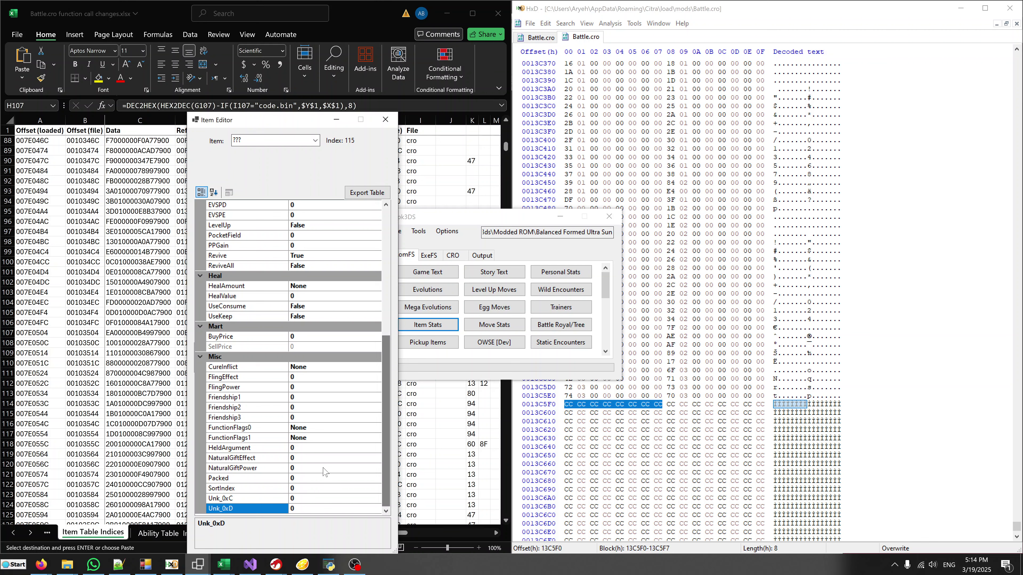
pyautogui.click(306, 388)
pyautogui.scroll(8, 299, 358)
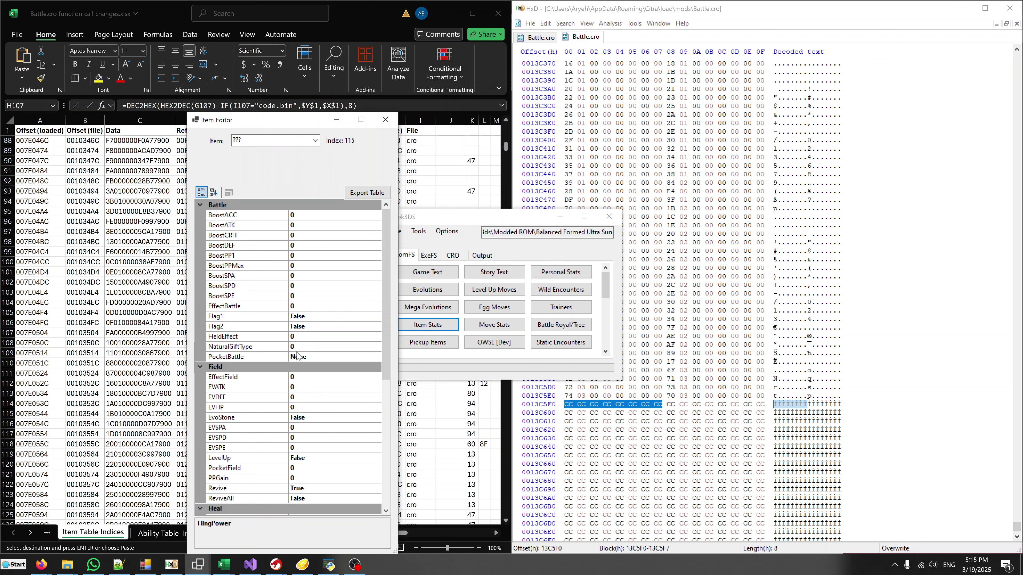
pyautogui.click(315, 141)
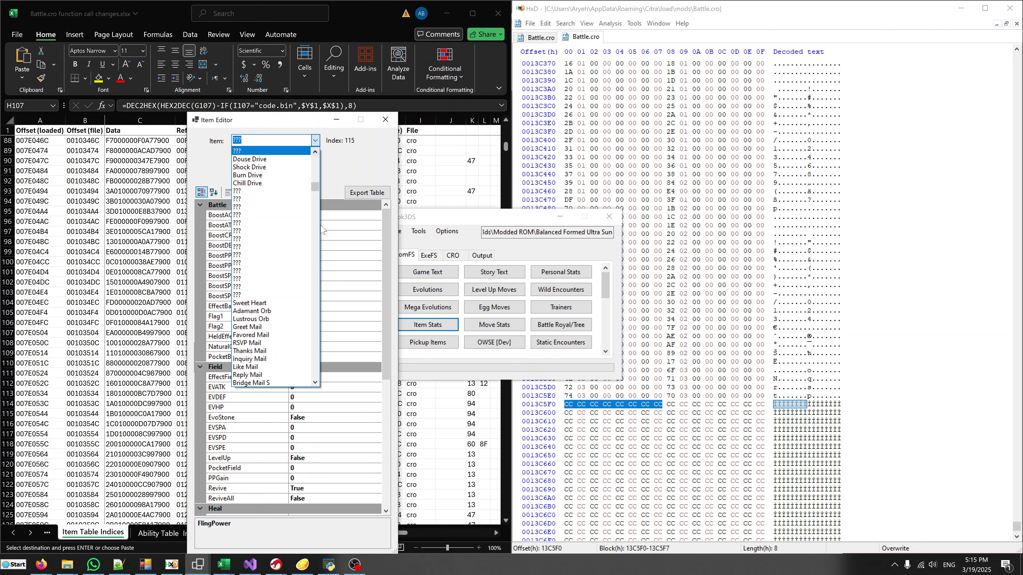
pyautogui.click(281, 255)
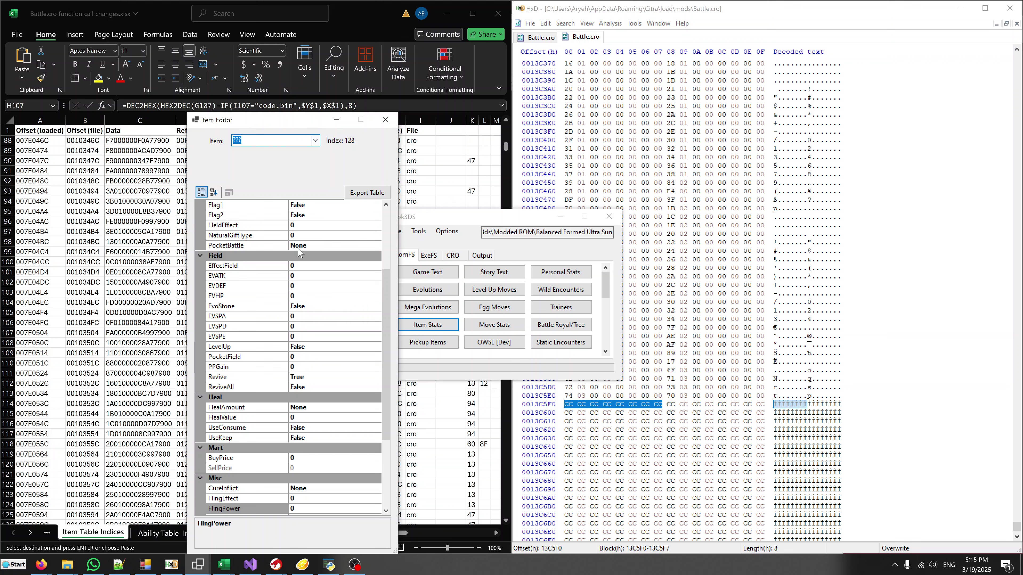
# Step: Open Calculator in Programmer mode and convert the decimal item index 128 to hexadecimal
pyautogui.click(14, 564)
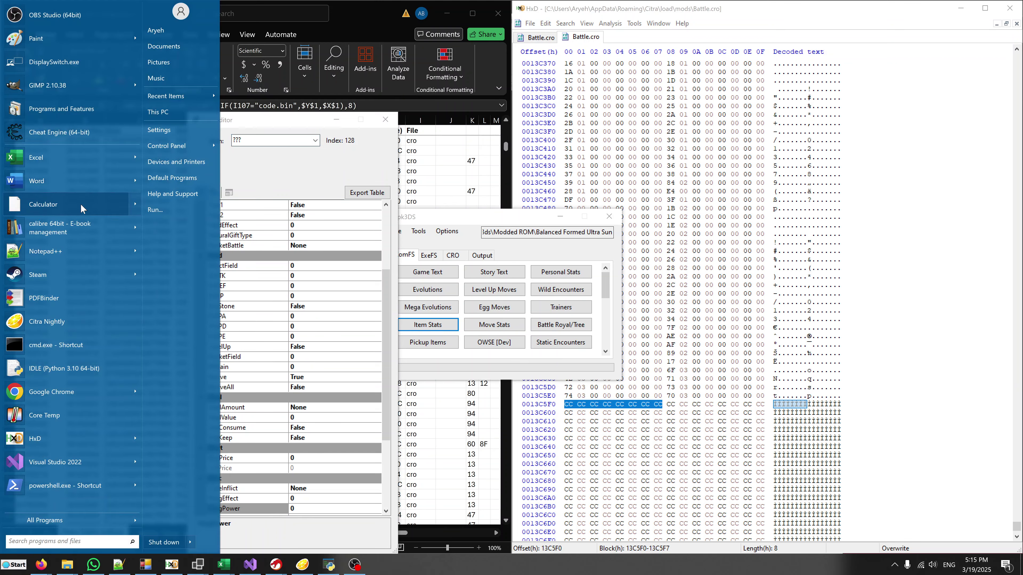
pyautogui.click(80, 204)
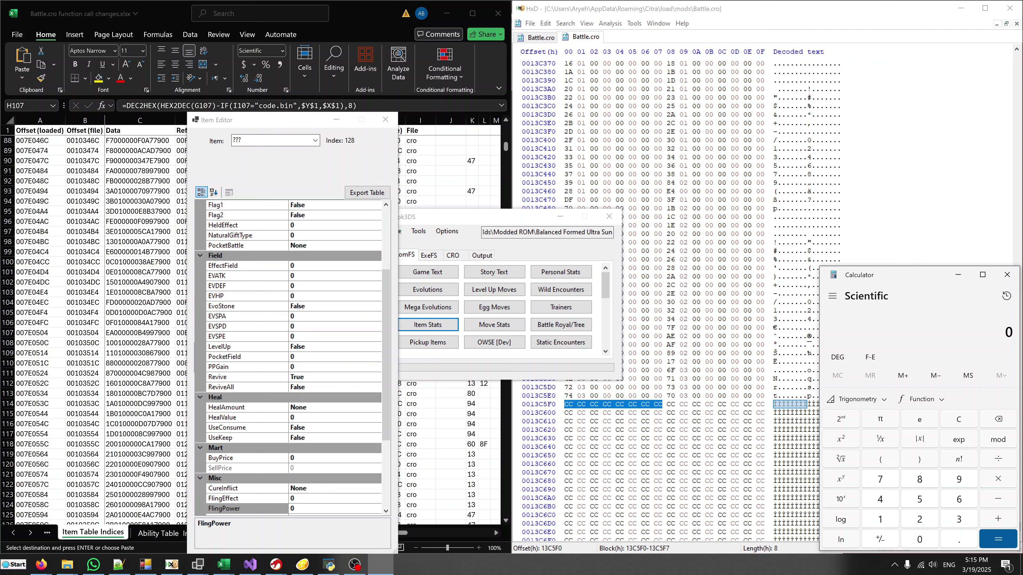
pyautogui.moveTo(894, 283); pyautogui.dragTo(547, 188)
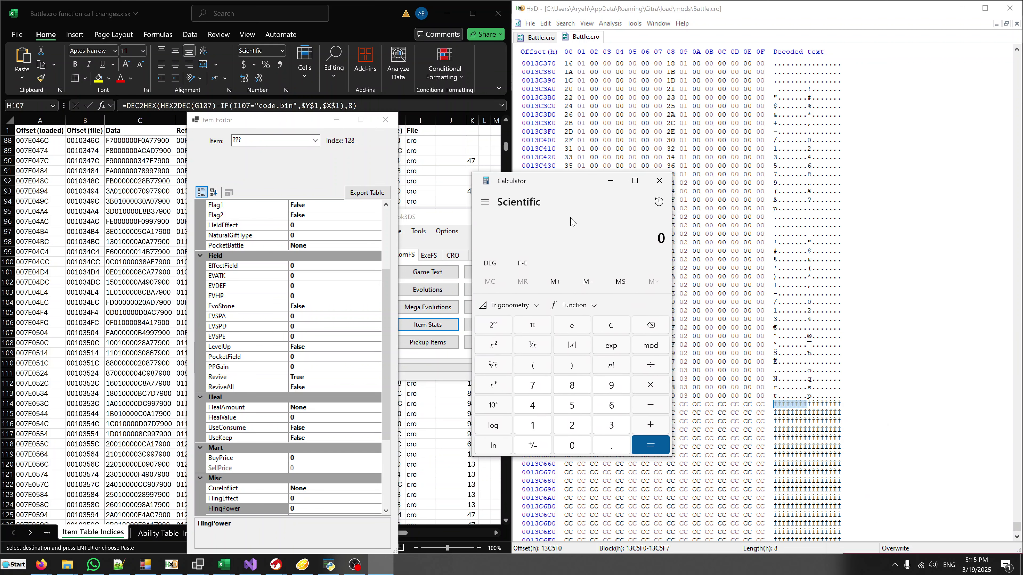
pyautogui.click(487, 207)
pyautogui.click(542, 312)
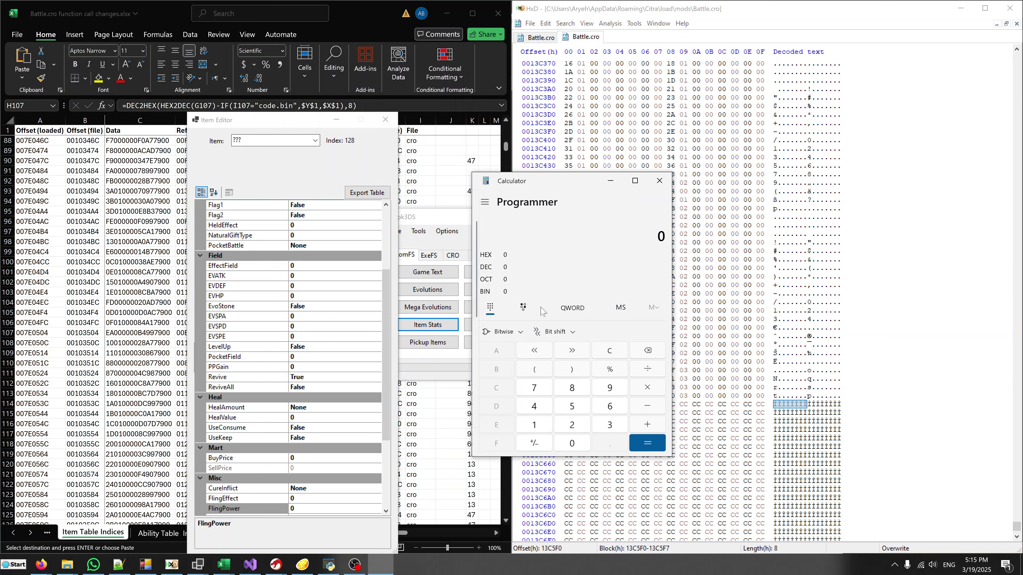
pyautogui.write('1')
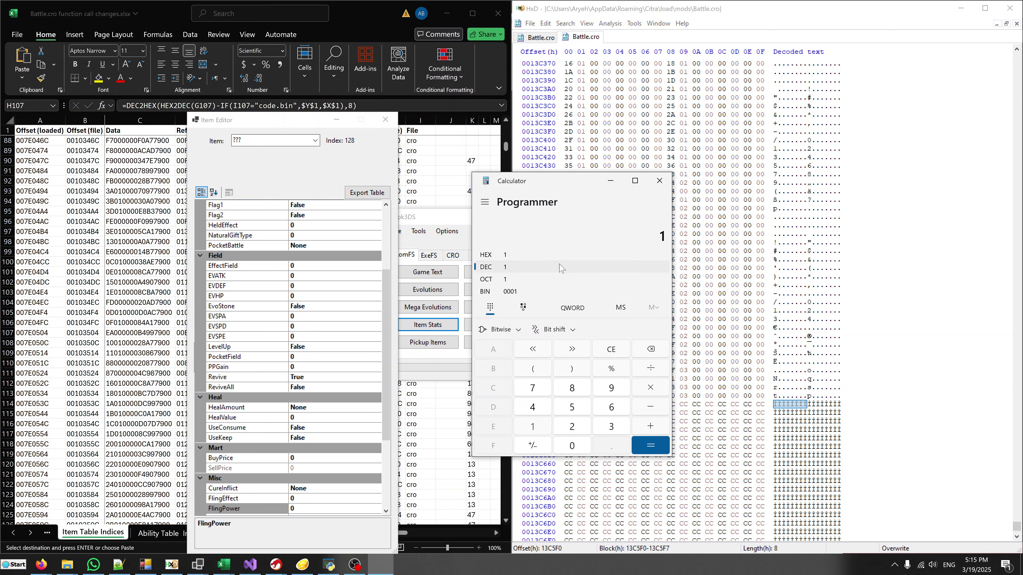
pyautogui.write('28')
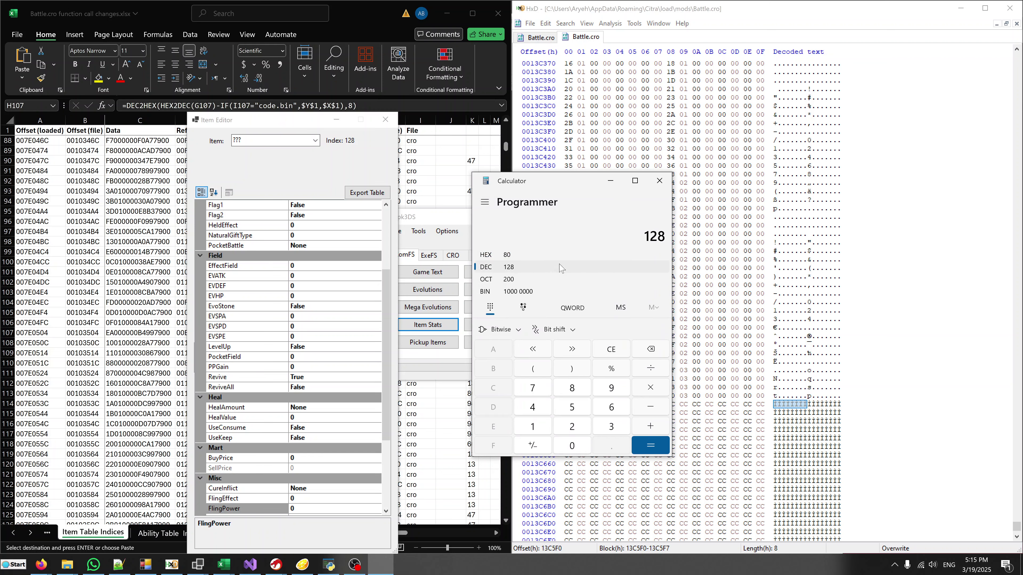
pyautogui.click(756, 9)
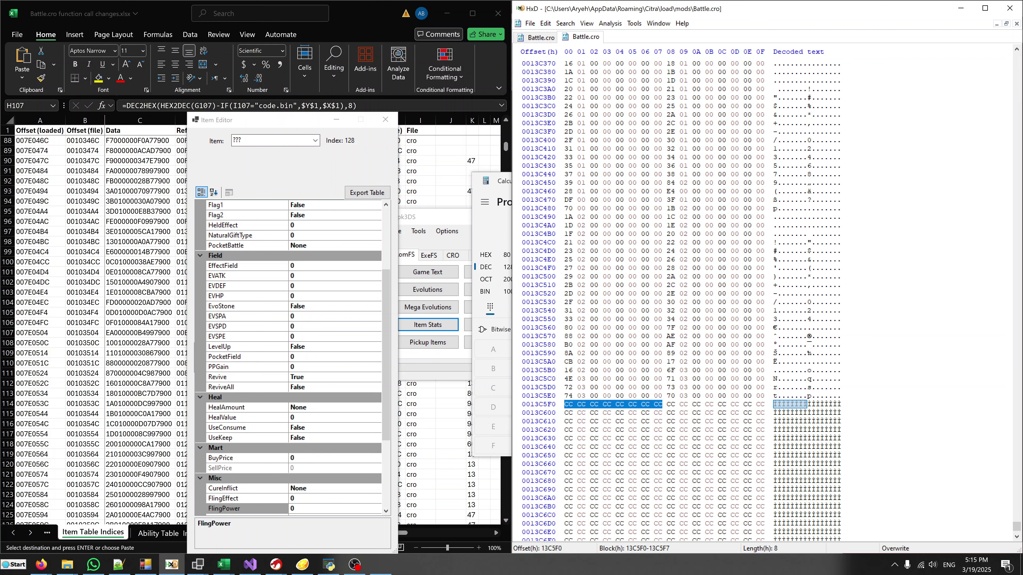
pyautogui.press('Home')
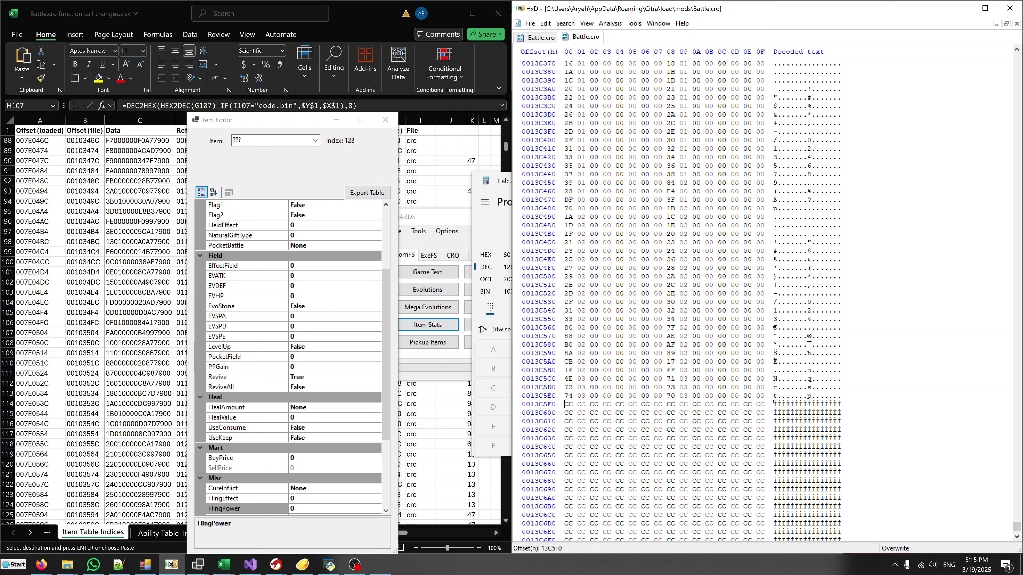
pyautogui.write('800000')
pyautogui.hotkey('shift', 'Left')
pyautogui.hotkey('shift', 'Left')
pyautogui.hotkey('shift', 'Left')
pyautogui.hotkey('shift', 'Left')
pyautogui.press('Left')
pyautogui.hotkey('shift', 'Right')
pyautogui.hotkey('shift', 'Right')
pyautogui.hotkey('shift', 'Right')
pyautogui.hotkey('shift', 'Right')
pyautogui.hotkey('shift', 'Right')
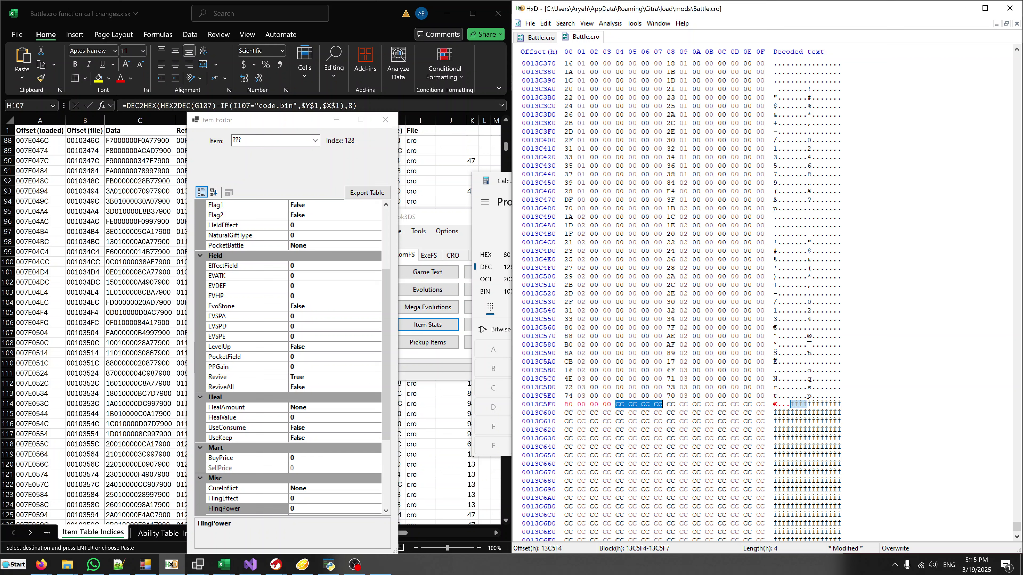
pyautogui.write('00 00 00 00 00')
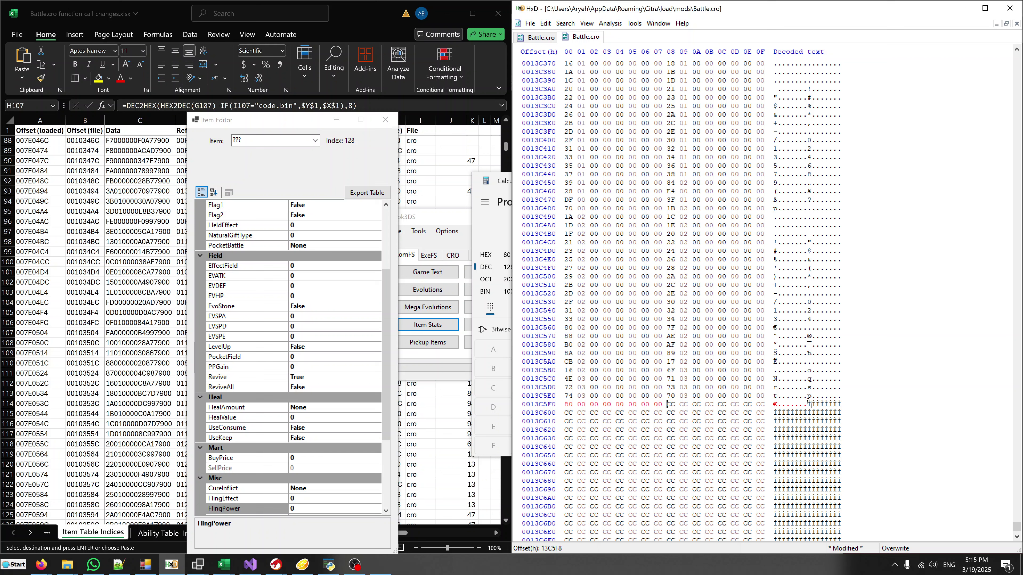
# Step: Refill the new entry's last four bytes with 00 and select the whole entry, 13C5F0 to 13C5F7
pyautogui.hotkey('shift', 'Left')
pyautogui.hotkey('shift', 'Left')
pyautogui.hotkey('shift', 'Left')
pyautogui.hotkey('shift', 'Left')
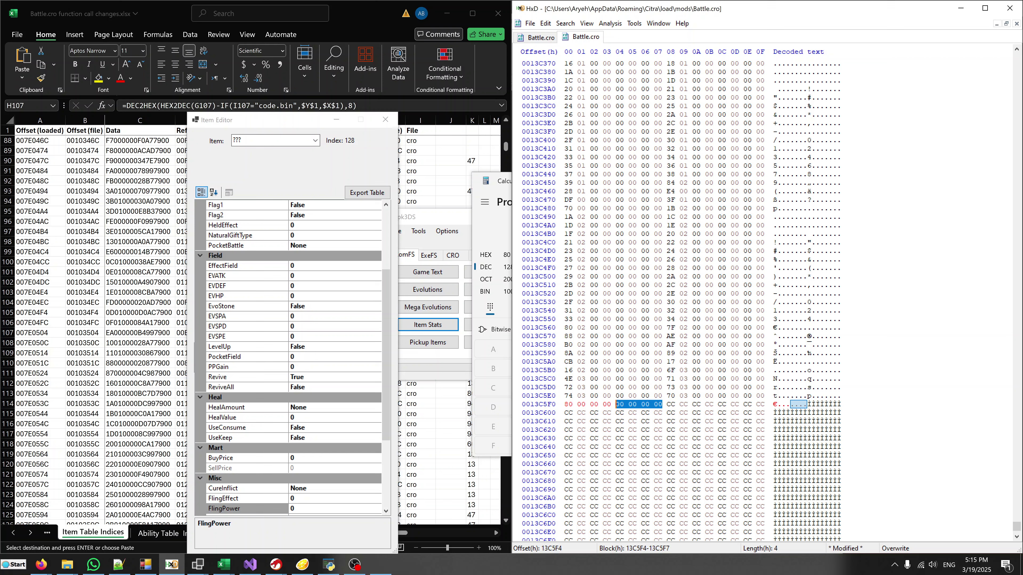
pyautogui.write('00 00 00 00')
pyautogui.click(645, 395)
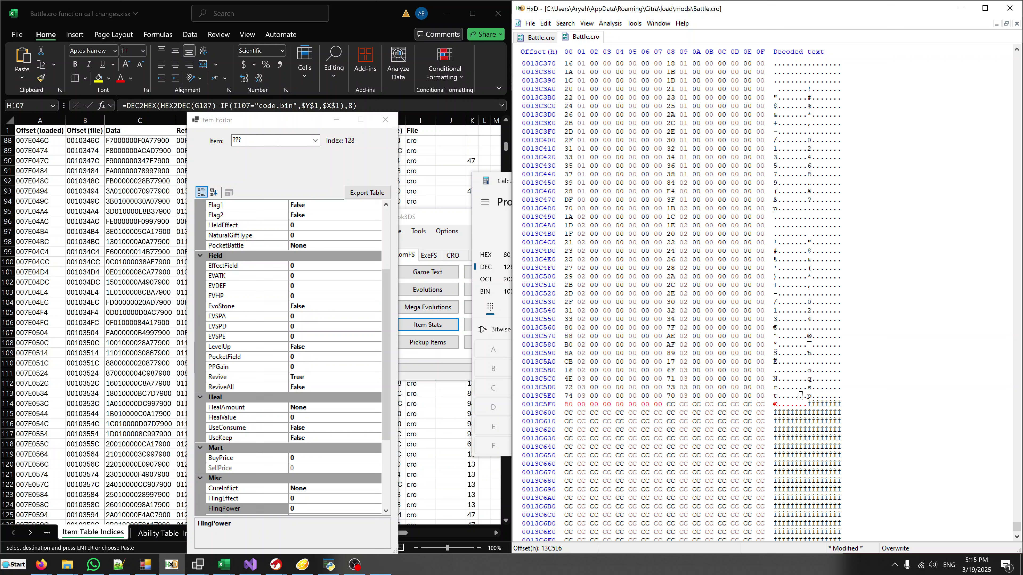
pyautogui.hotkey('shift', 'Left')
pyautogui.hotkey('shift', 'Left')
pyautogui.hotkey('shift', 'Left')
pyautogui.hotkey('shift', 'Left')
pyautogui.hotkey('shift', 'Left')
pyautogui.hotkey('shift', 'Left')
pyautogui.hotkey('shift', 'Left')
pyautogui.hotkey('shift', 'Left')
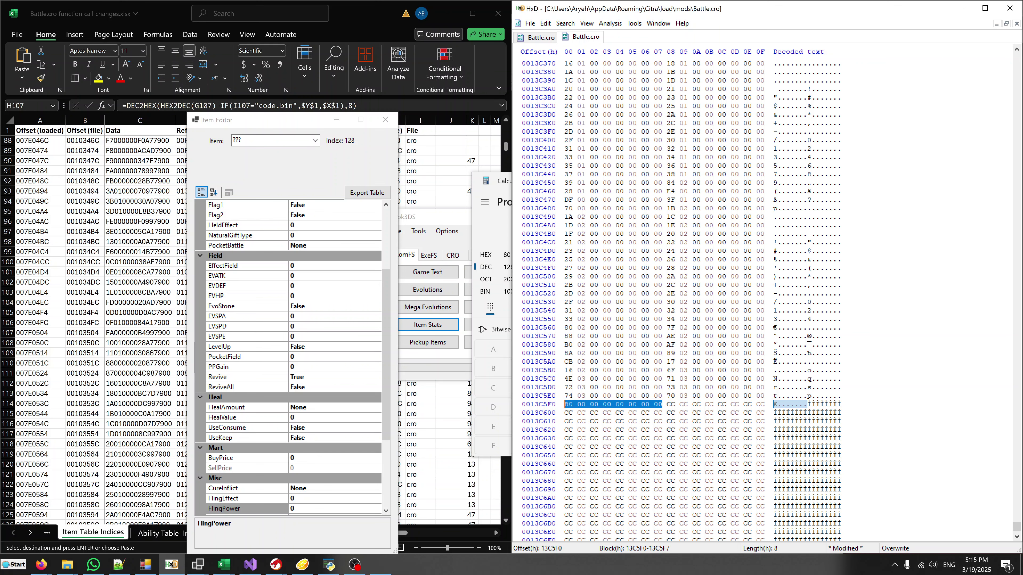
# Step: Switch to the Custom Relocation Patches workbook in Excel and copy the Item Effect table data cell, H7
pyautogui.click(107, 405)
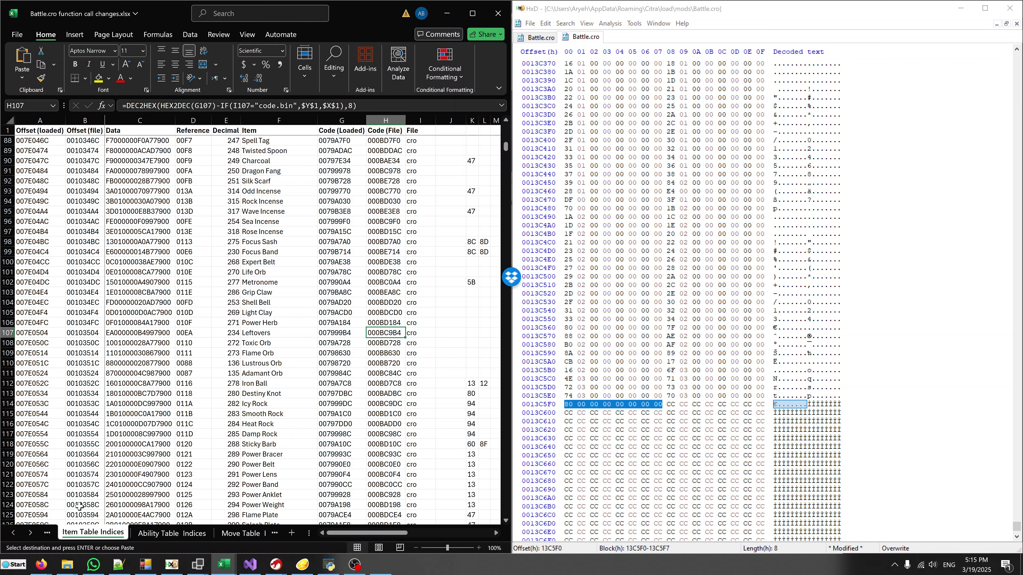
pyautogui.click(52, 532)
pyautogui.click(52, 531)
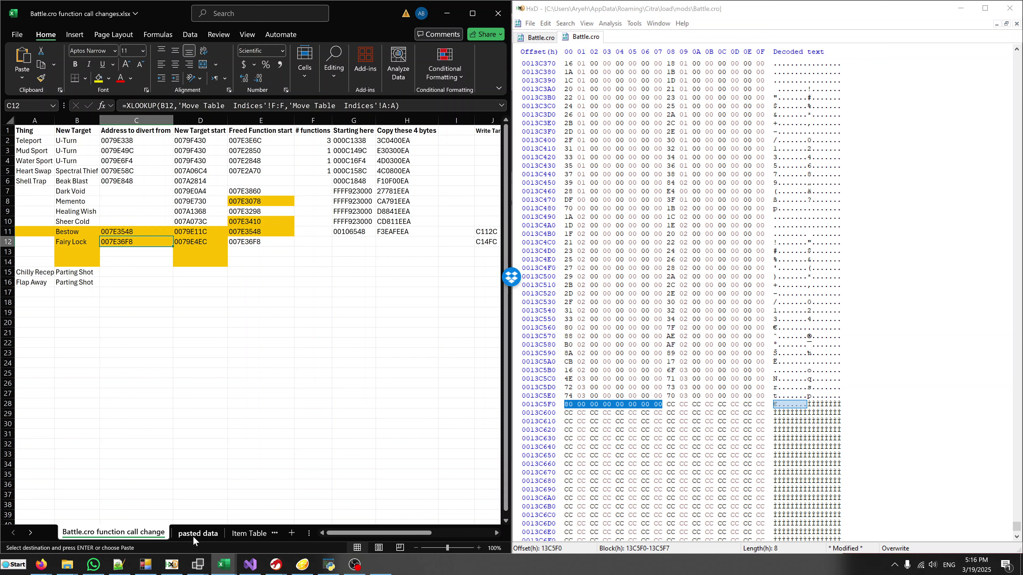
pyautogui.click(250, 533)
pyautogui.moveTo(220, 569)
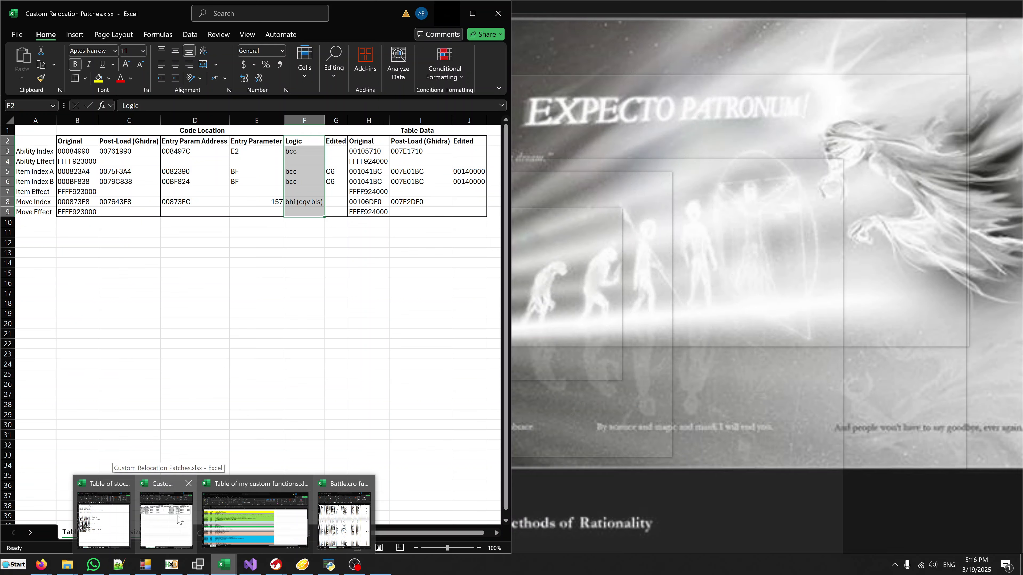
pyautogui.click(174, 512)
pyautogui.click(383, 192)
pyautogui.hotkey('ctrl', 'c')
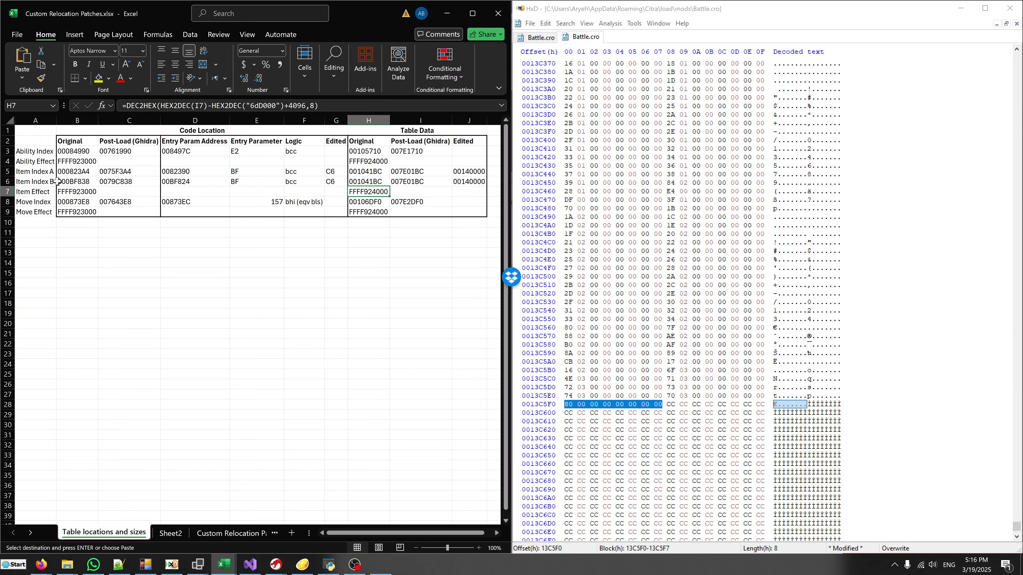
# Step: Highlight the row labels, narrowing them to Ability Index, Item Index A, Item Index B and Move Index
pyautogui.moveTo(32, 169)
pyautogui.mouseDown()
pyautogui.moveTo(32, 201)
pyautogui.moveTo(29, 153)
pyautogui.mouseUp()
pyautogui.moveTo(29, 153); pyautogui.dragTo(31, 213)
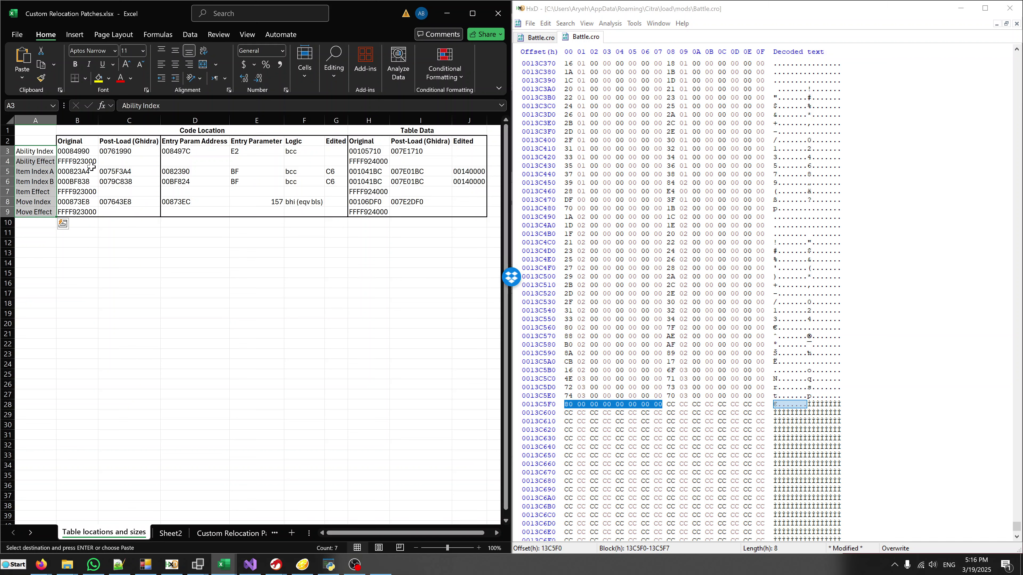
pyautogui.click(47, 152)
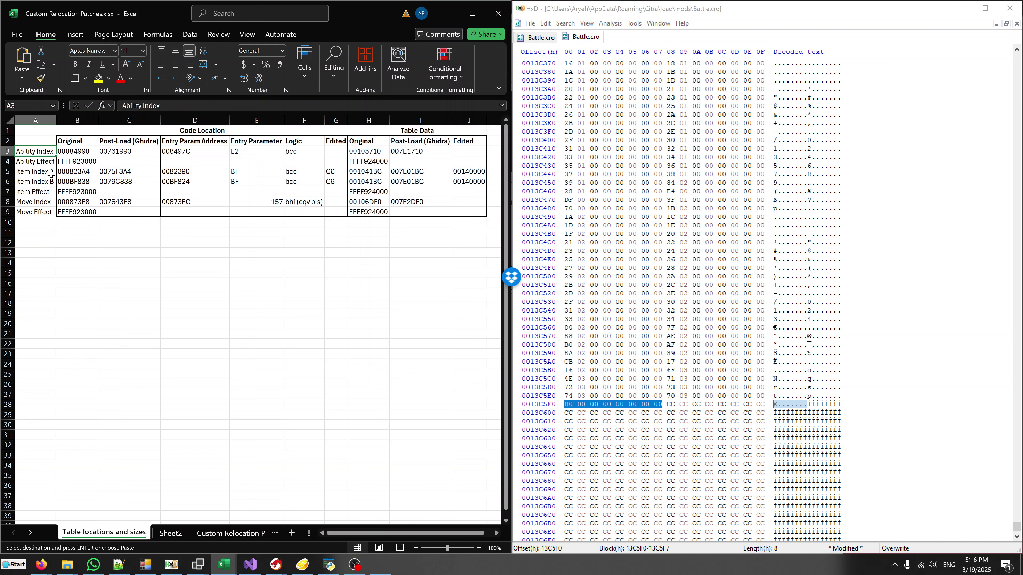
pyautogui.keyDown('ctrl'); pyautogui.moveTo(53, 172); pyautogui.dragTo(50, 182); pyautogui.keyUp('ctrl')
pyautogui.keyDown('ctrl'); pyautogui.click(48, 200); pyautogui.keyUp('ctrl')
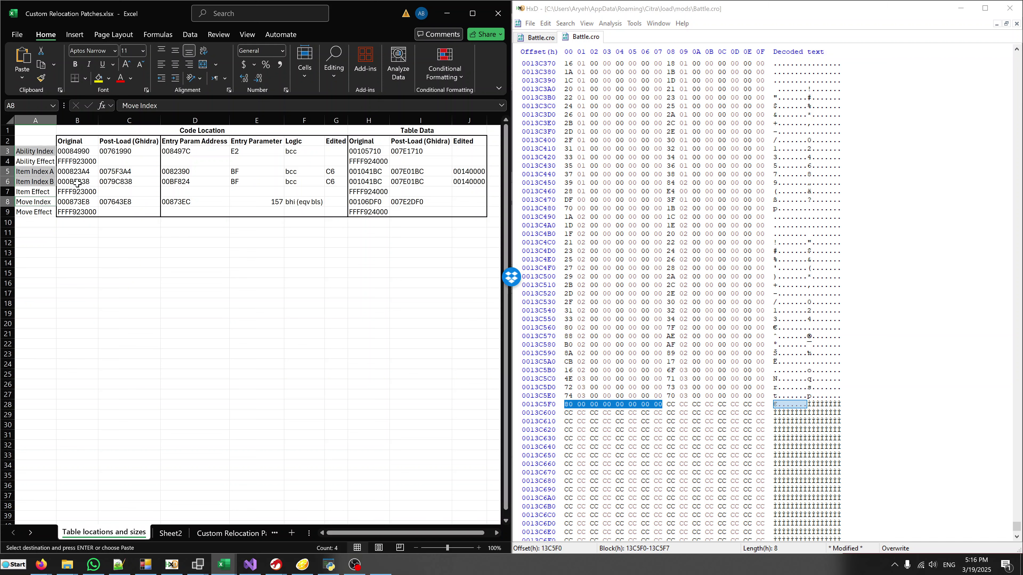
# Step: Copy Item Index A's original code address and review that row's entry parameter address, parameter and logic
pyautogui.click(74, 174)
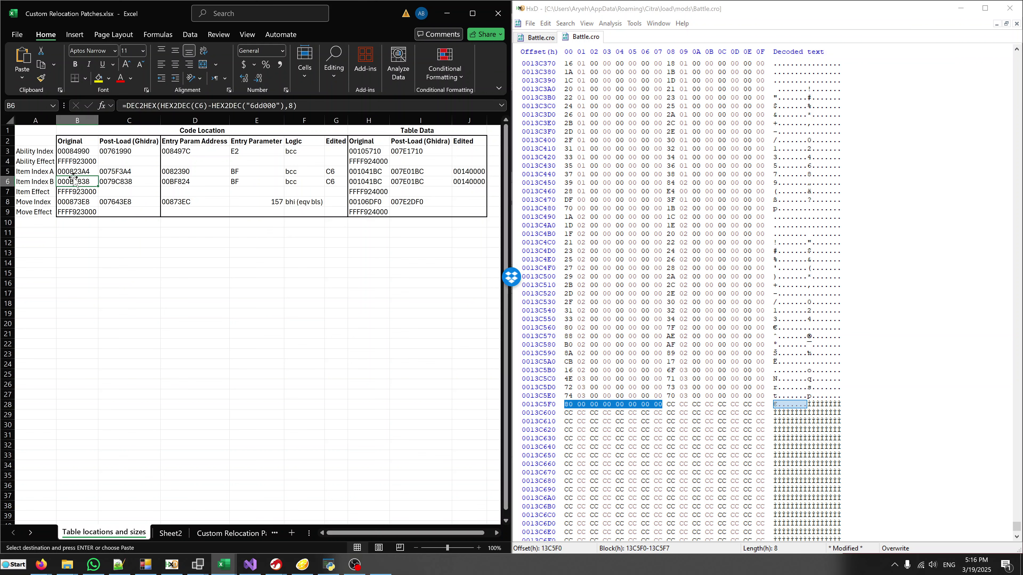
pyautogui.hotkey('ctrl', 'c')
pyautogui.click(654, 233)
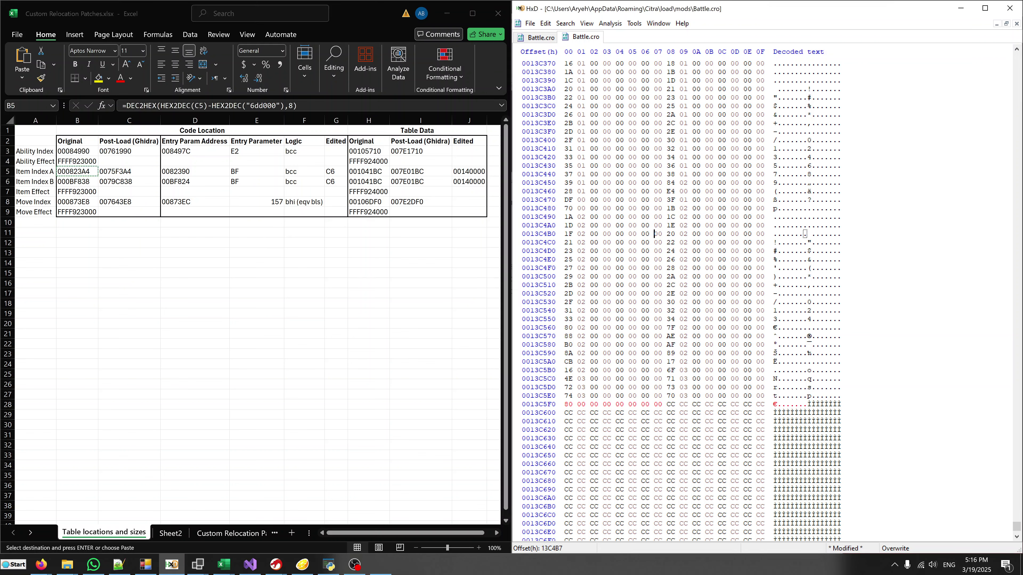
pyautogui.click(177, 171)
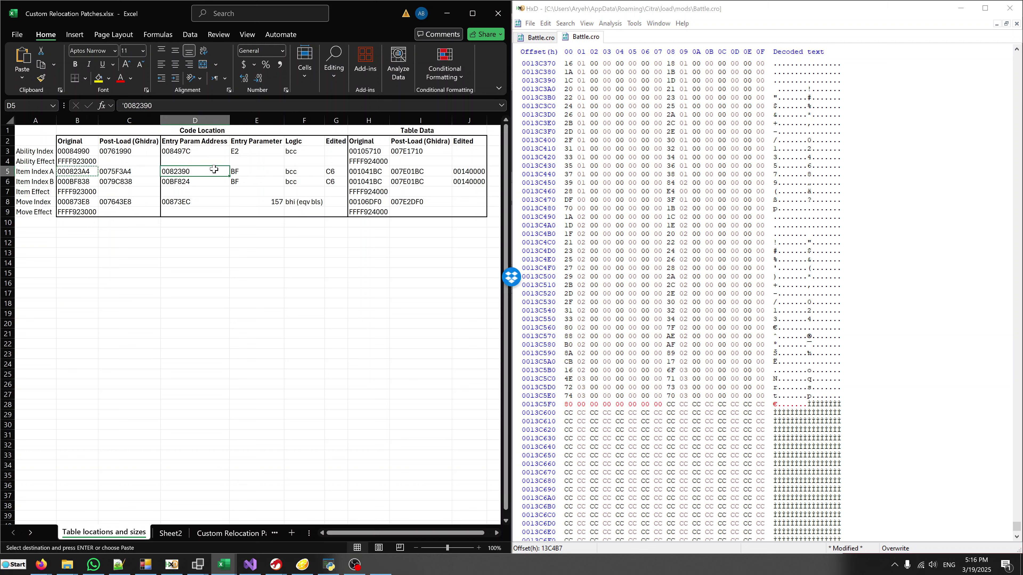
pyautogui.keyDown('shift'); pyautogui.click(305, 172); pyautogui.keyUp('shift')
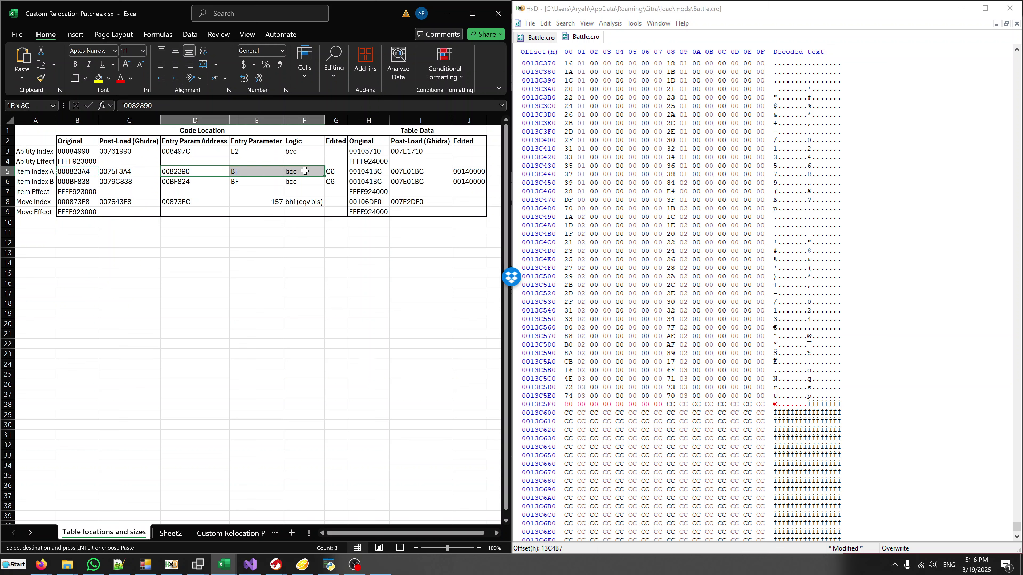
pyautogui.click(203, 173)
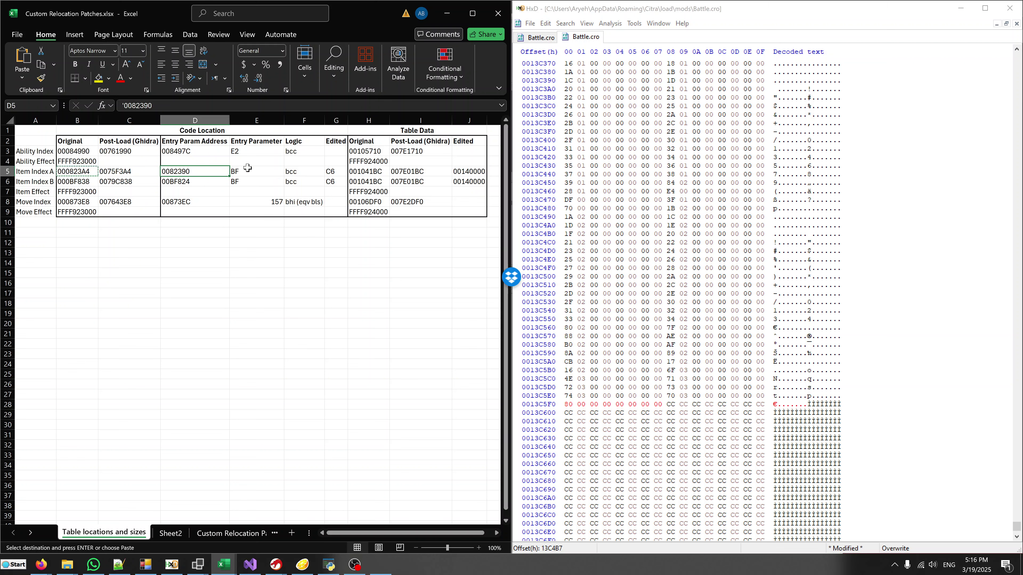
pyautogui.click(254, 169)
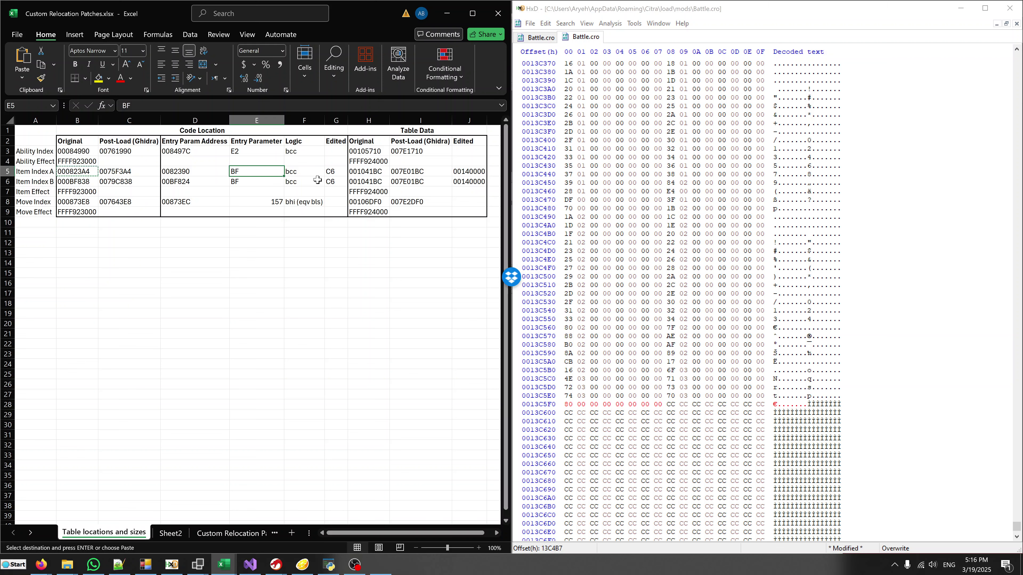
# Step: Copy Item Index A's entry parameter address, go to offset 0082390 in Battle.cro and overwrite the byte with C0
pyautogui.click(197, 170)
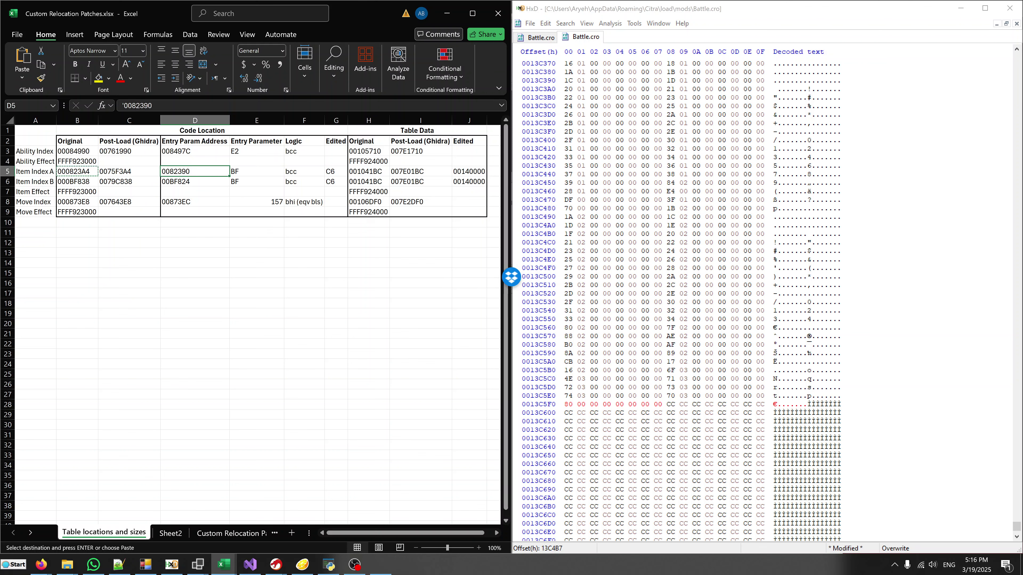
pyautogui.hotkey('ctrl', 'c')
pyautogui.click(633, 234)
pyautogui.hotkey('ctrl', 'g')
pyautogui.hotkey('ctrl', 'v')
pyautogui.press('Return')
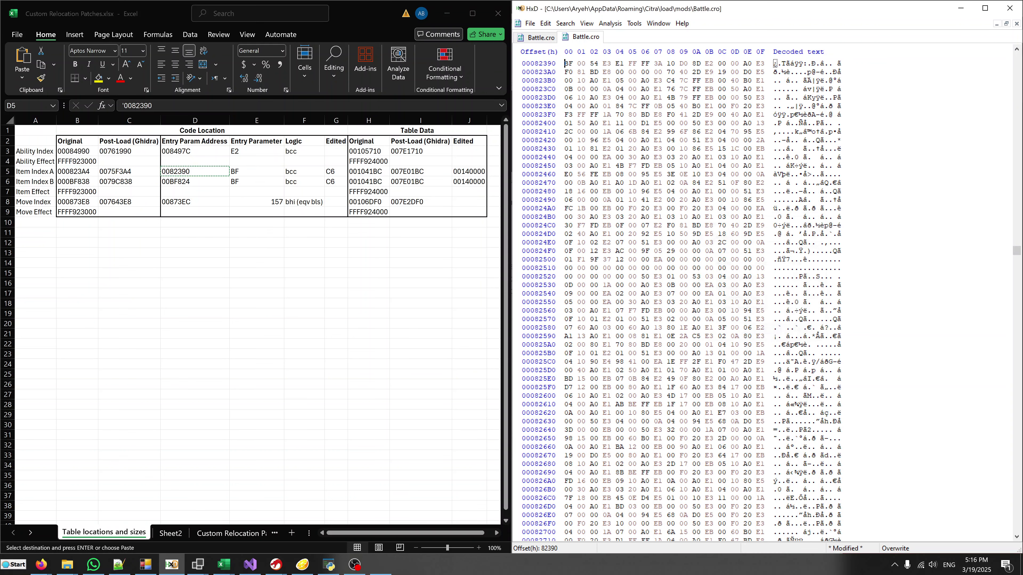
pyautogui.write('F0')
# Step: Copy Item Index B's entry parameter address, go to offset 00BF824 in Battle.cro and overwrite the byte with C0
pyautogui.click(195, 182)
pyautogui.hotkey('ctrl', 'c')
pyautogui.click(618, 140)
pyautogui.hotkey('ctrl', 'g')
pyautogui.hotkey('ctrl', 'v')
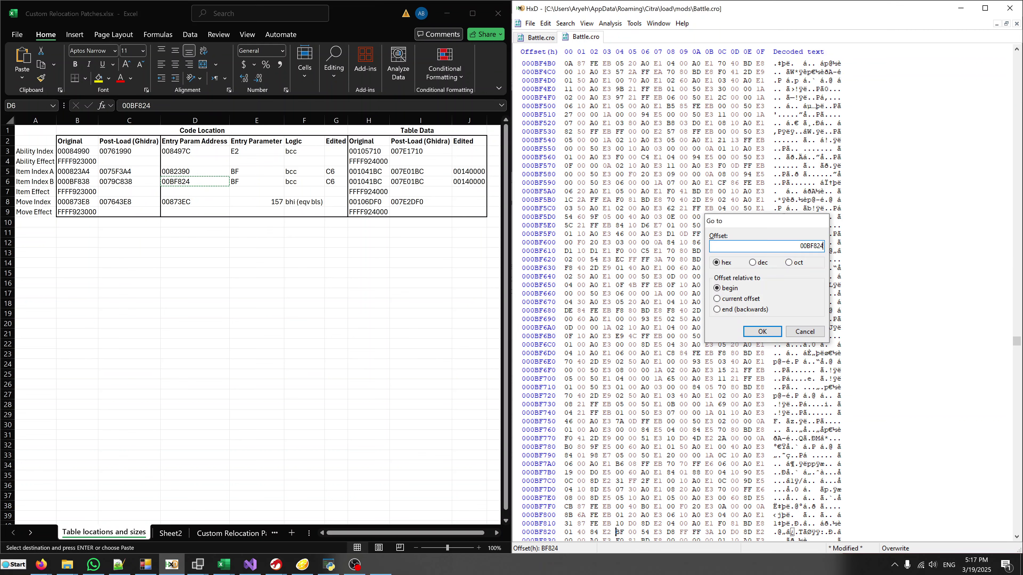
pyautogui.press('Return')
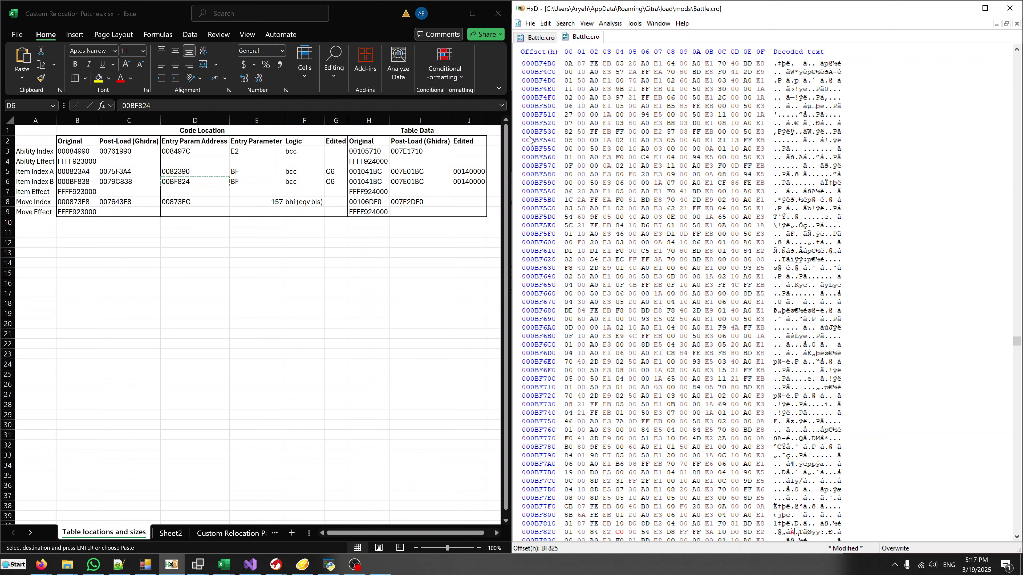
# Step: Review the Logic and Edited columns under Code Location in the table of locations and sizes
pyautogui.hotkey('alt', 'Tab')
pyautogui.moveTo(336, 152); pyautogui.dragTo(336, 224)
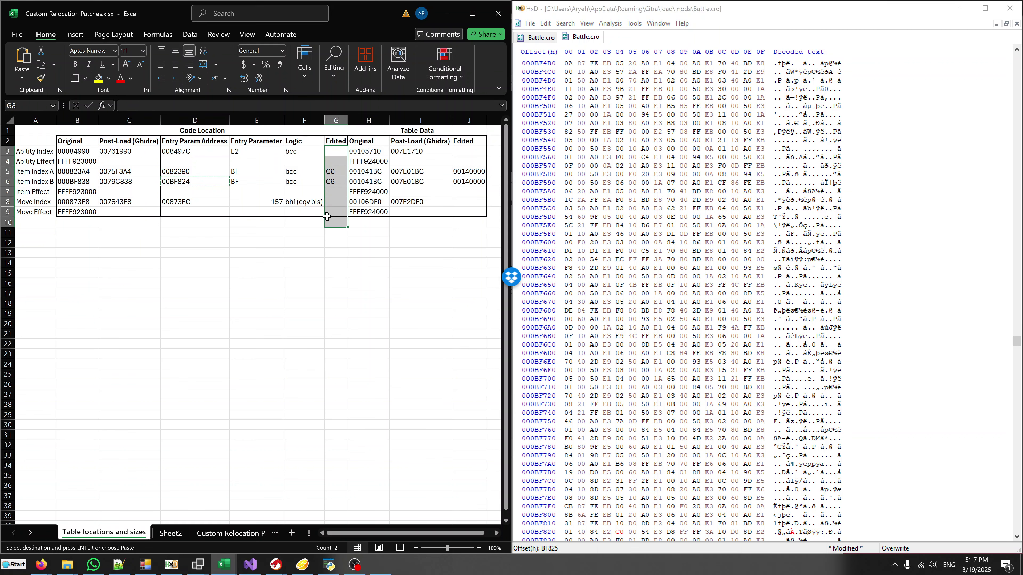
pyautogui.click(304, 141)
pyautogui.moveTo(304, 142); pyautogui.dragTo(303, 213)
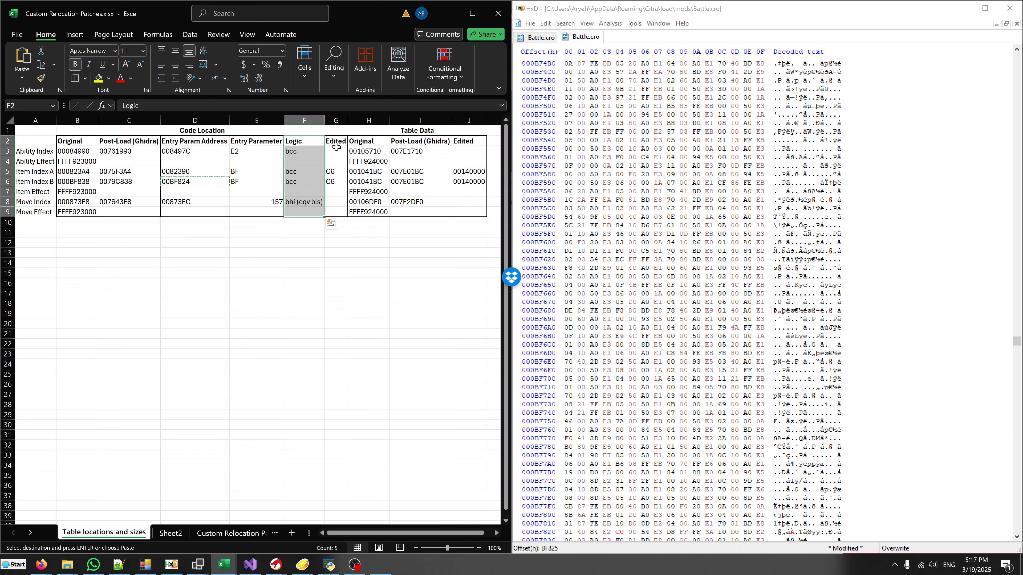
pyautogui.moveTo(337, 152); pyautogui.dragTo(336, 212)
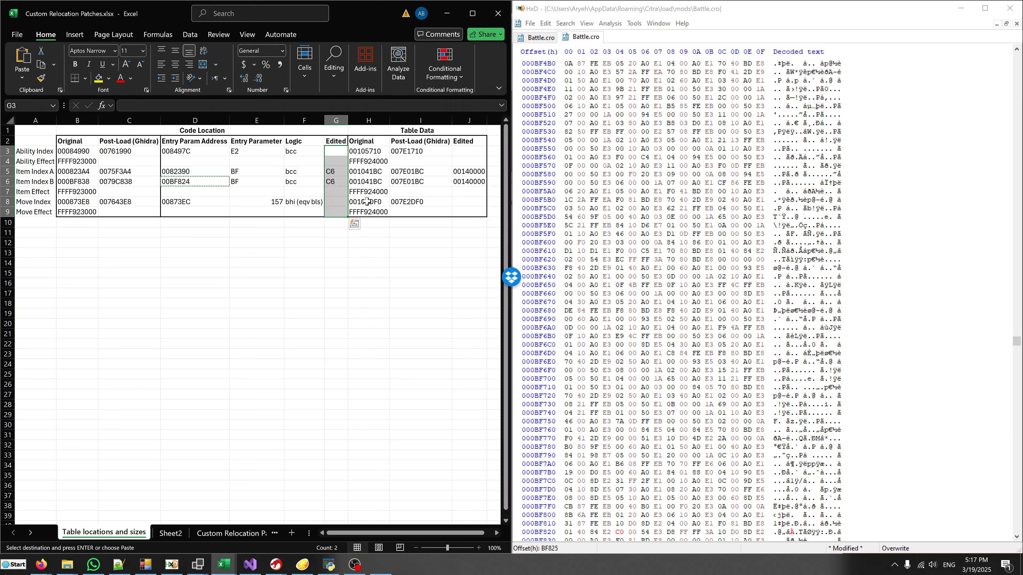
# Step: Open the Custom Relocation Patches sheet and return to the start of Battle.cro in the hex editor
pyautogui.click(231, 534)
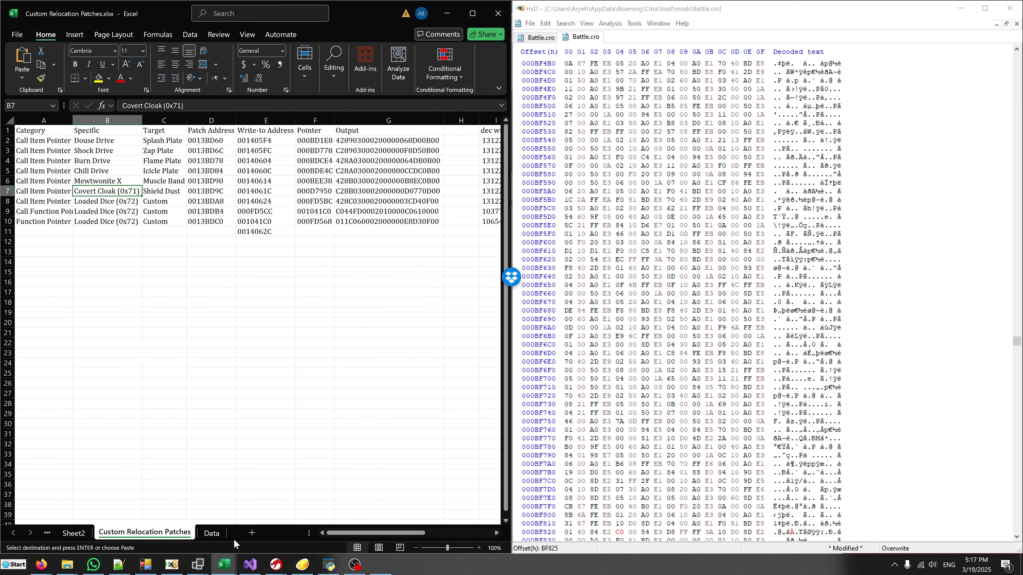
pyautogui.click(813, 285)
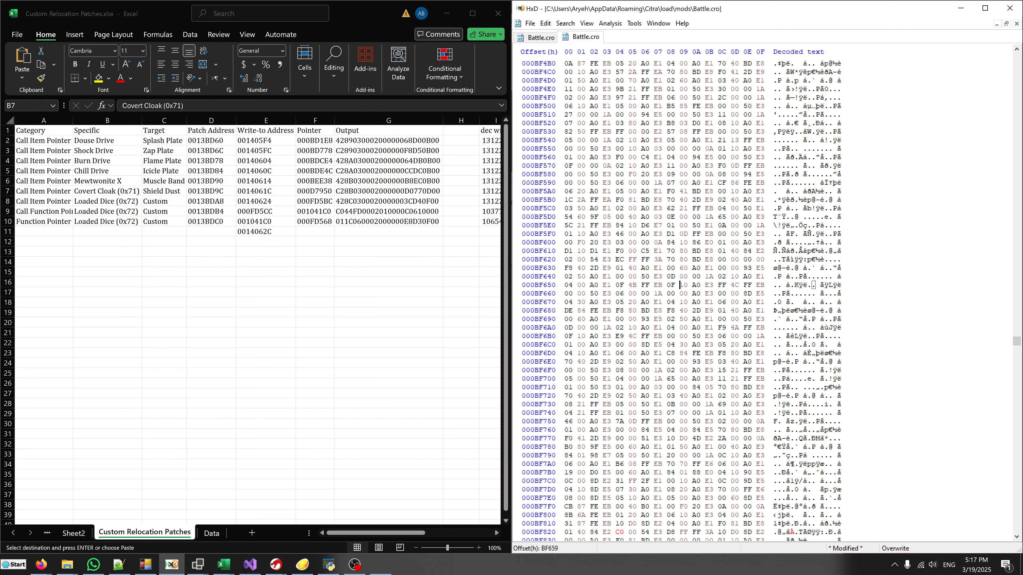
pyautogui.click(631, 208)
pyautogui.hotkey('ctrl', 'Home')
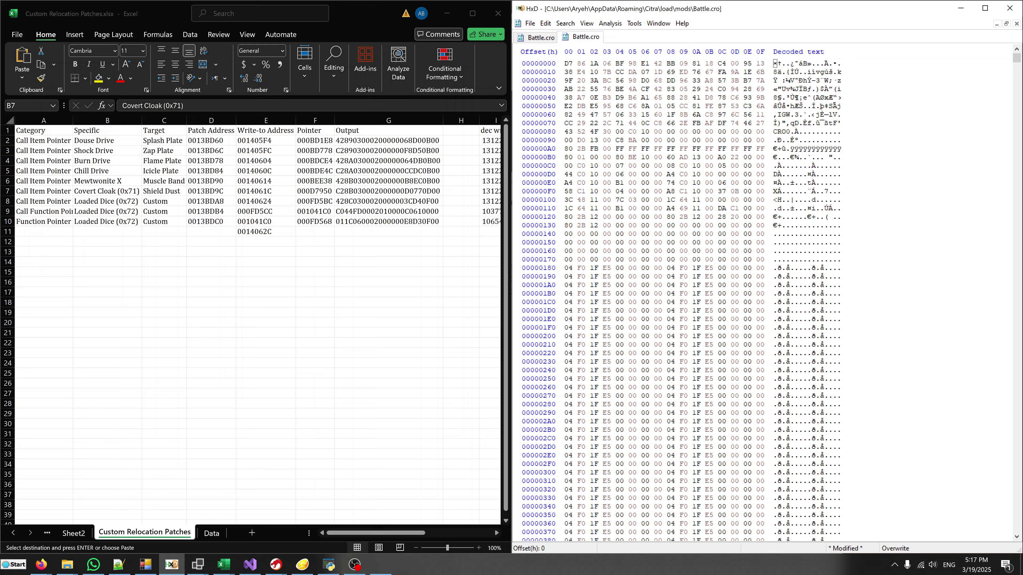
# Step: Switch to the CRO Expander console and expand the relocation patch table segment by 1 page
pyautogui.click(249, 565)
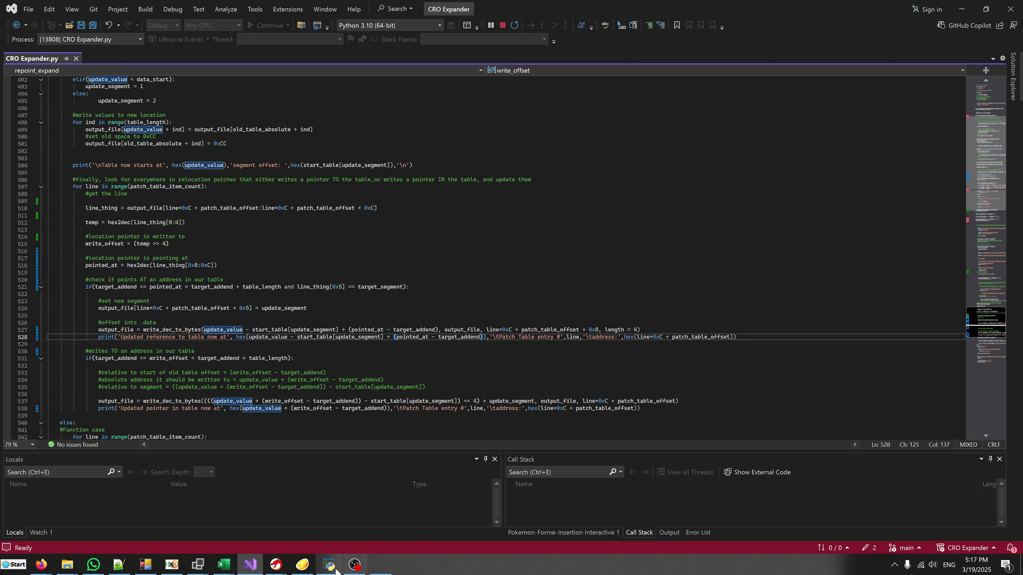
pyautogui.click(329, 564)
pyautogui.click(594, 320)
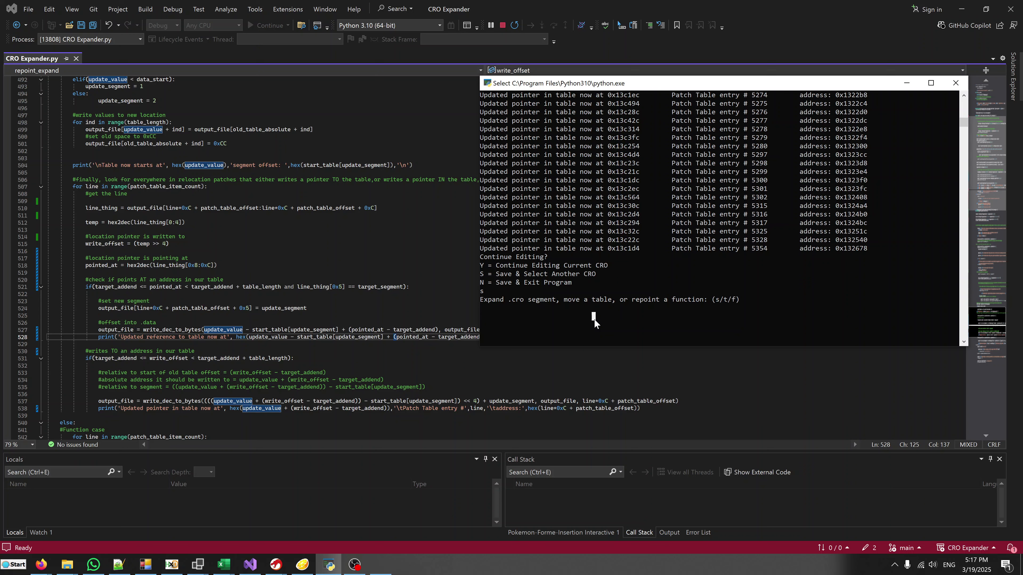
pyautogui.write('s')
pyautogui.press('Return')
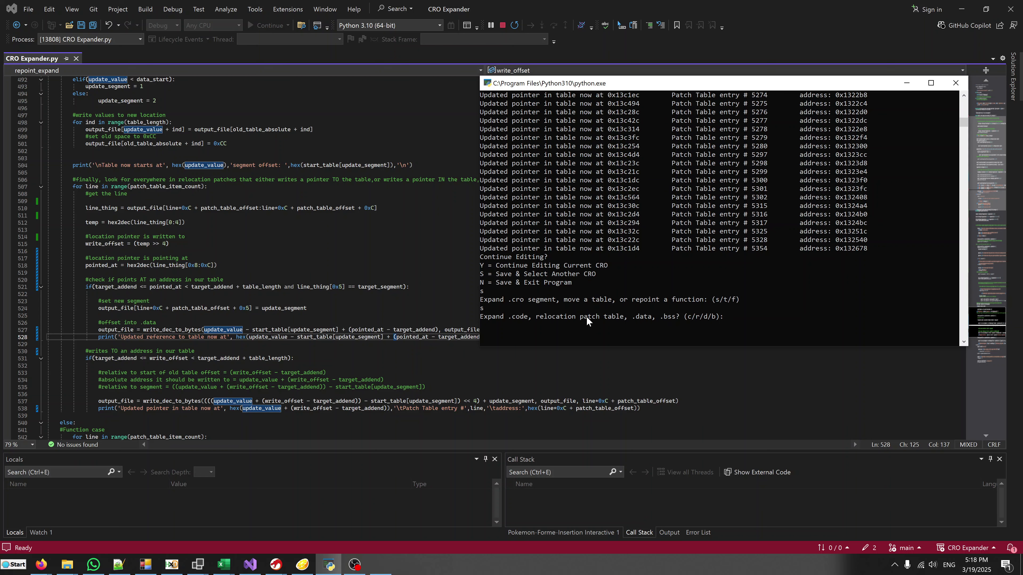
pyautogui.write('r')
pyautogui.press('Return')
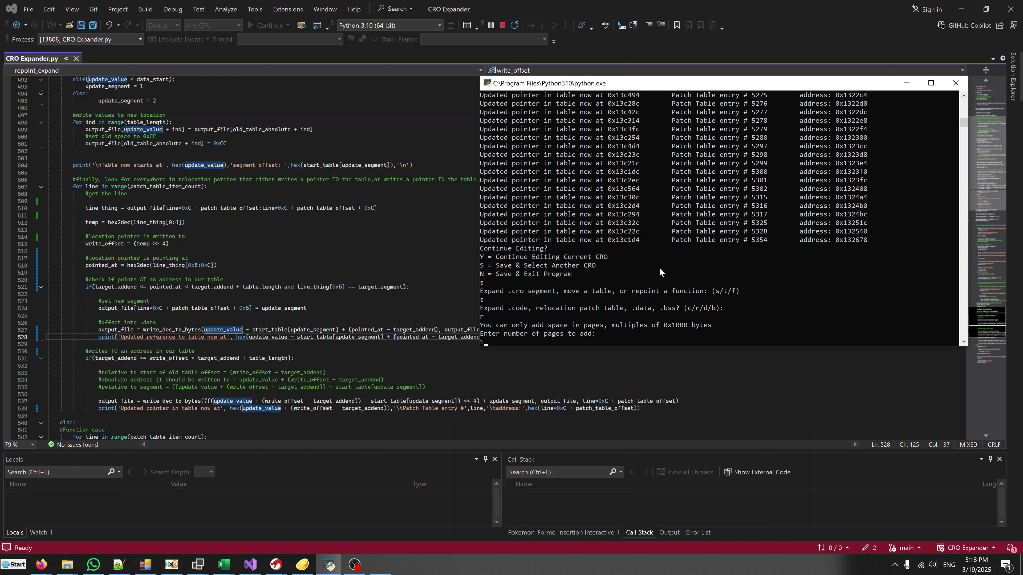
pyautogui.write('1')
pyautogui.press('Return')
# Step: Try to save the expanded file over Battle.cro in the Citra mods folder
pyautogui.write('n')
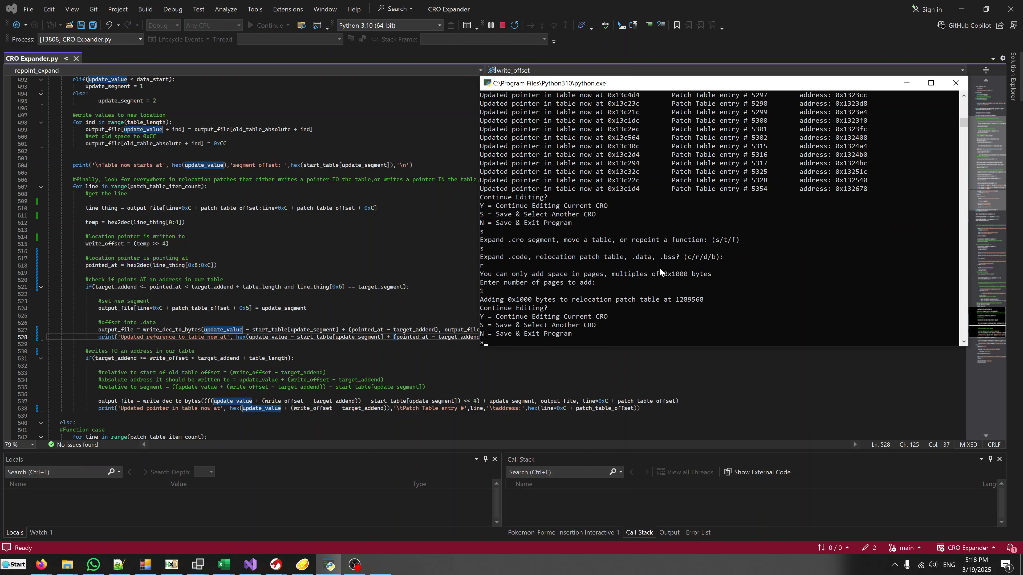
pyautogui.press('Return')
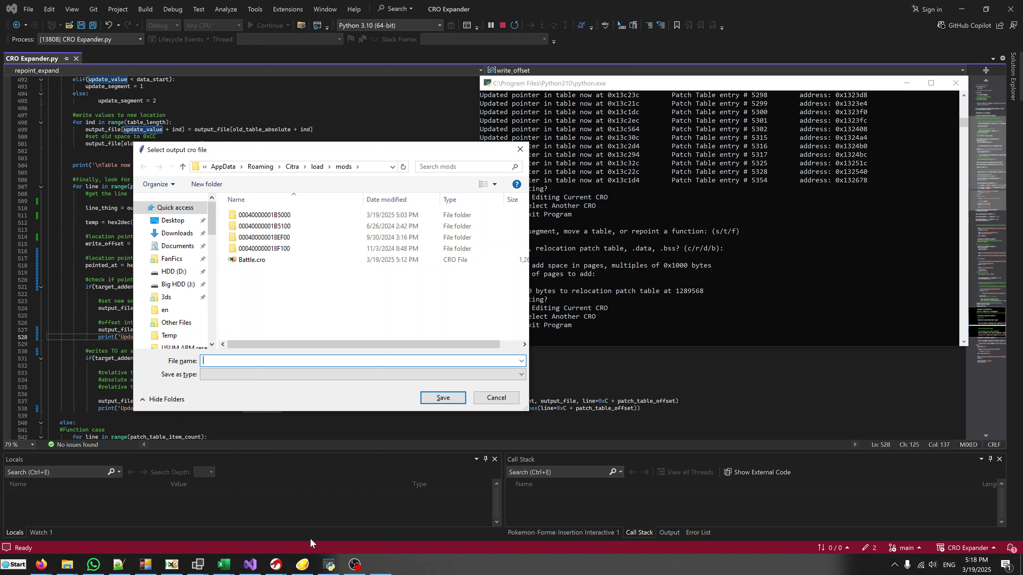
pyautogui.click(284, 262)
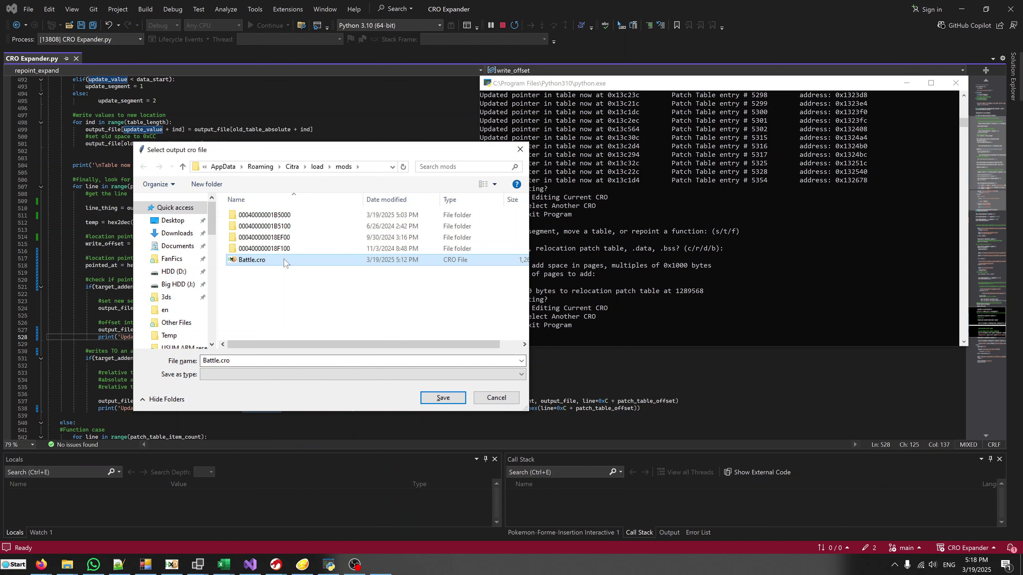
pyautogui.doubleClick(284, 260)
pyautogui.click(538, 283)
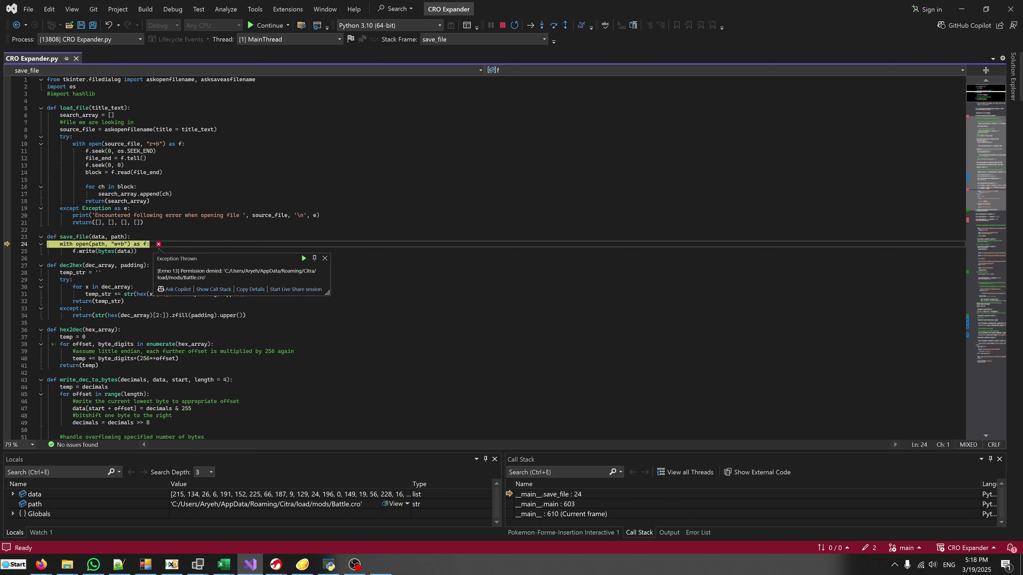
# Step: Save the byte edits to Battle.cro in HxD and restart the CRO Expander script in Visual Studio
pyautogui.click(172, 564)
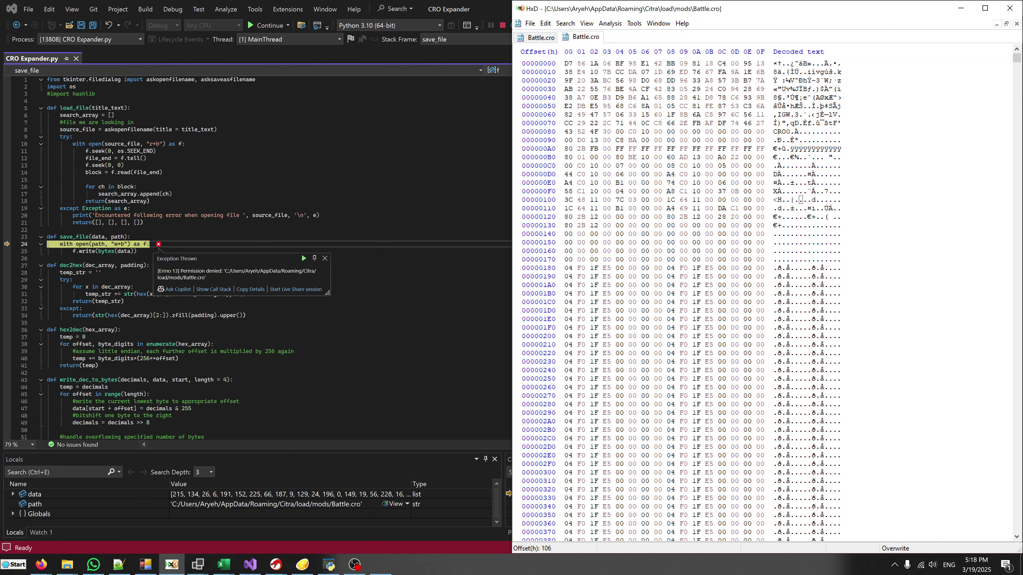
pyautogui.click(301, 253)
pyautogui.click(173, 9)
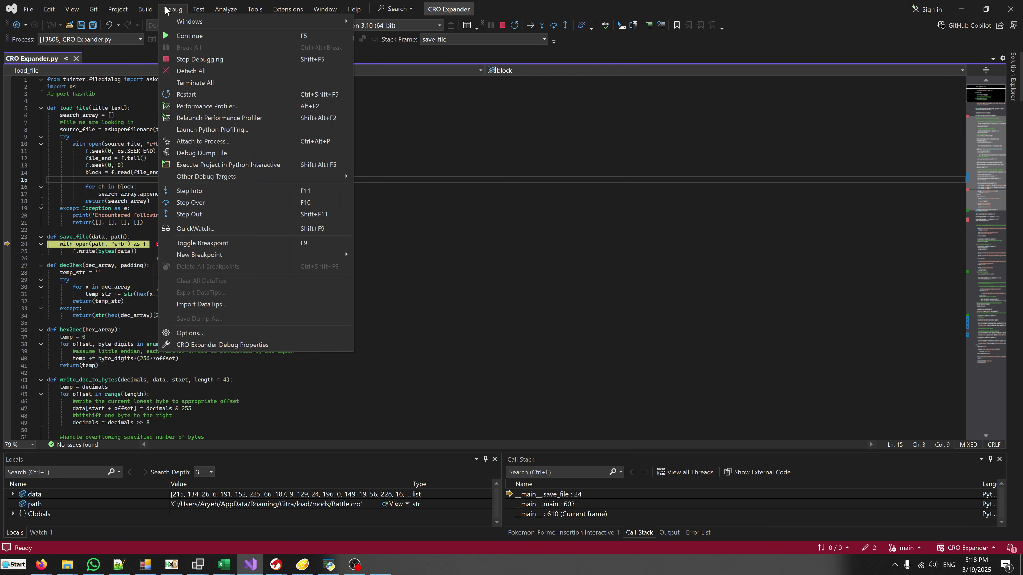
pyautogui.click(186, 94)
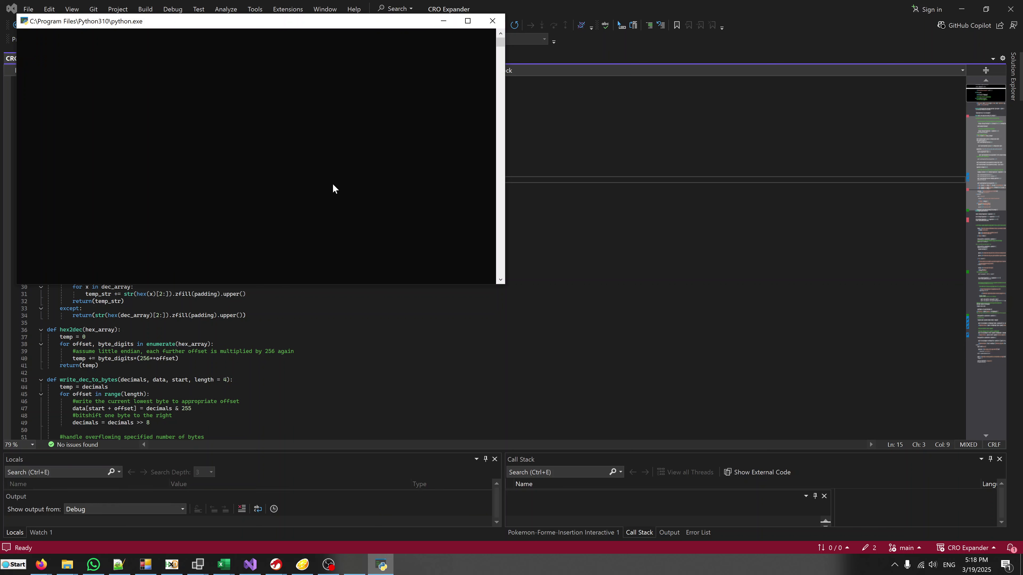
# Step: Load Battle.cro in the restarted script and expand its relocation patch table by 1 page
pyautogui.doubleClick(184, 175)
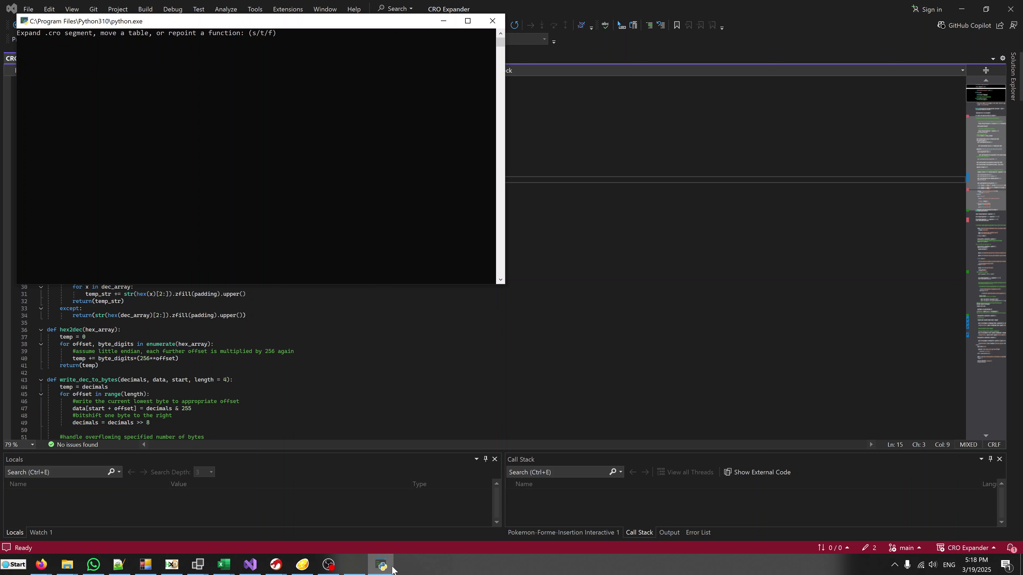
pyautogui.click(381, 565)
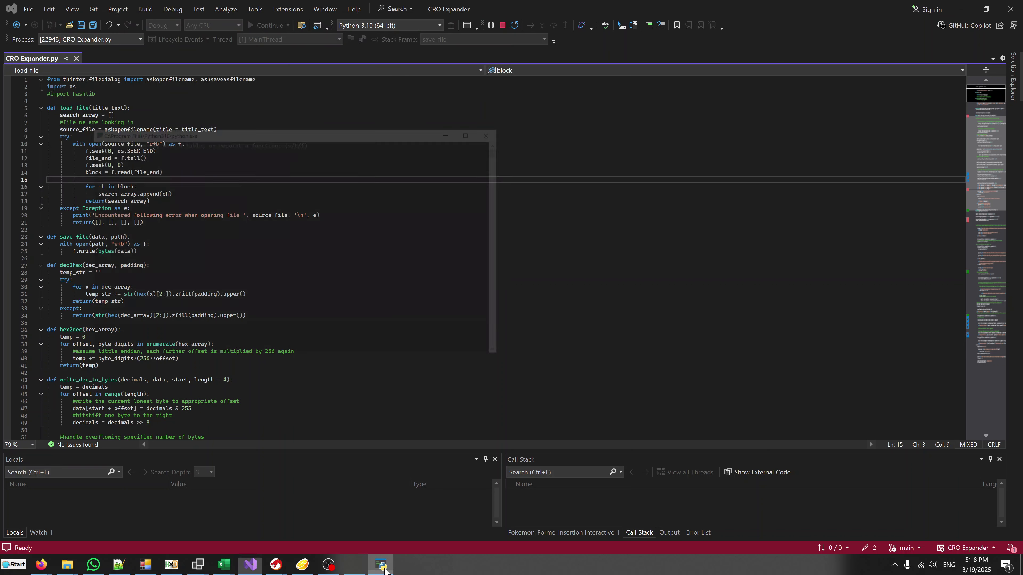
pyautogui.click(381, 566)
pyautogui.click(302, 109)
pyautogui.write('s')
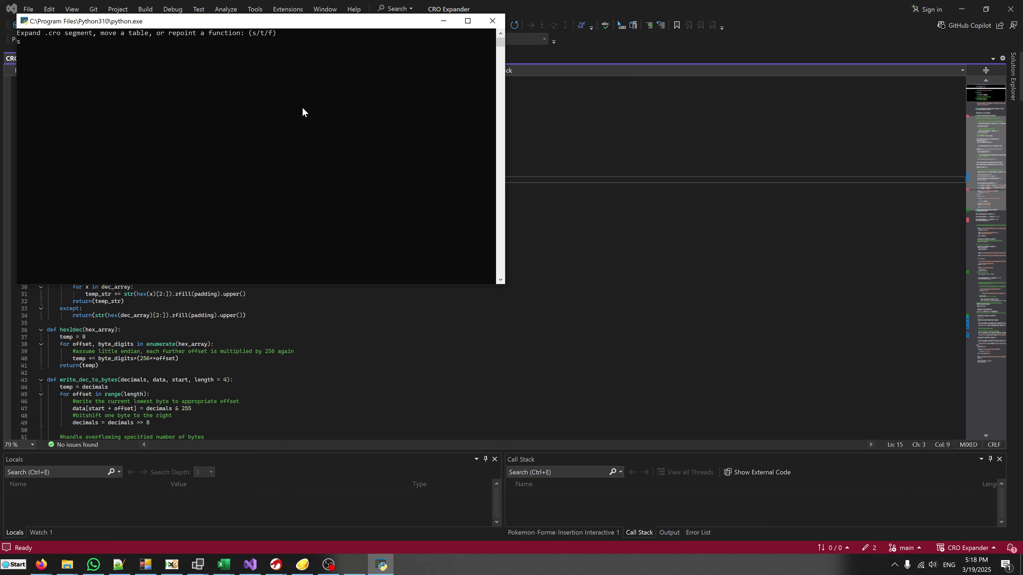
pyautogui.press('Return')
pyautogui.write('r')
pyautogui.press('Return')
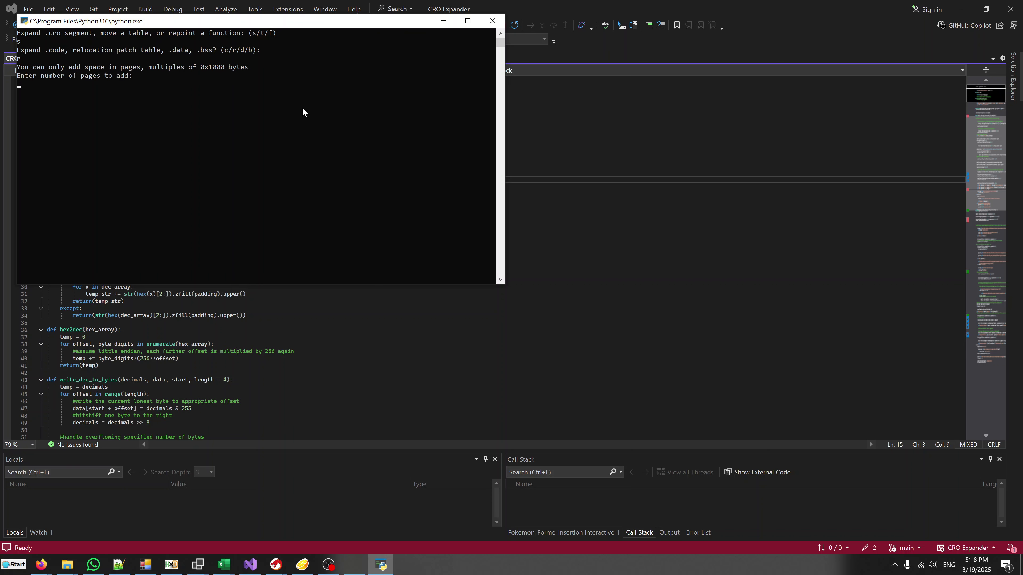
pyautogui.write('1')
pyautogui.press('Return')
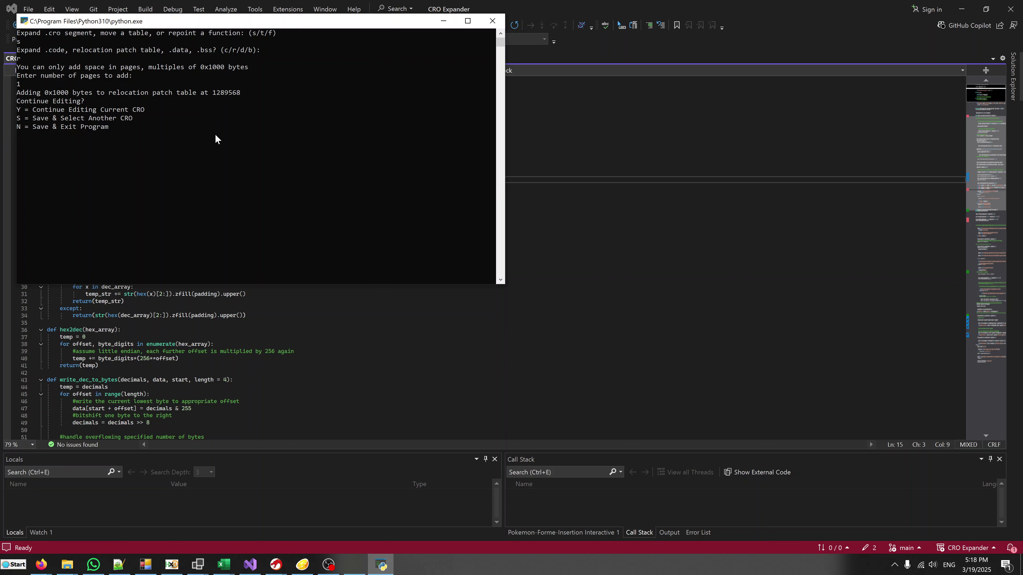
# Step: Save the expanded file over Battle.cro in the mods folder and reload it in HxD
pyautogui.write('s')
pyautogui.press('Return')
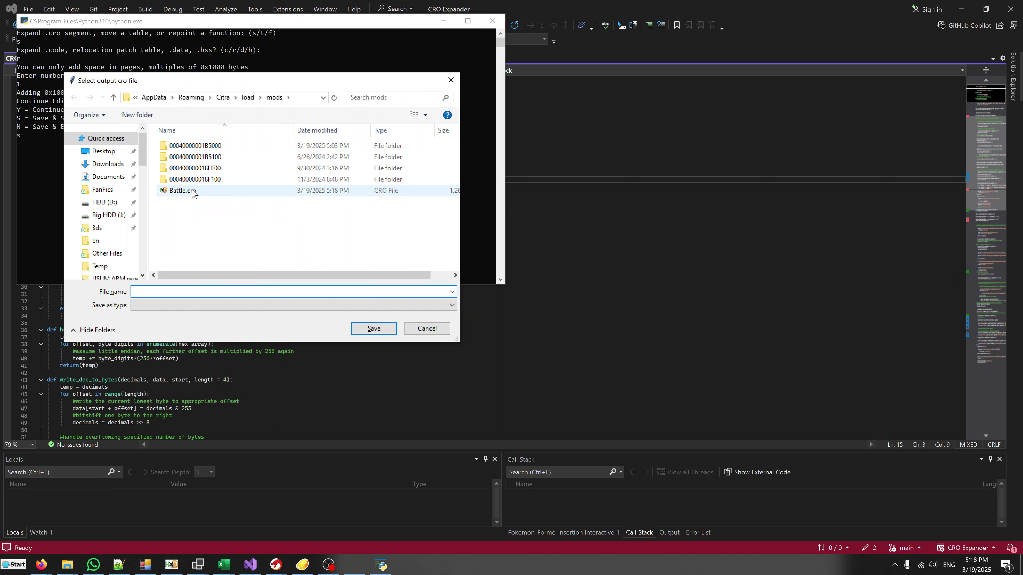
pyautogui.doubleClick(182, 190)
pyautogui.click(536, 281)
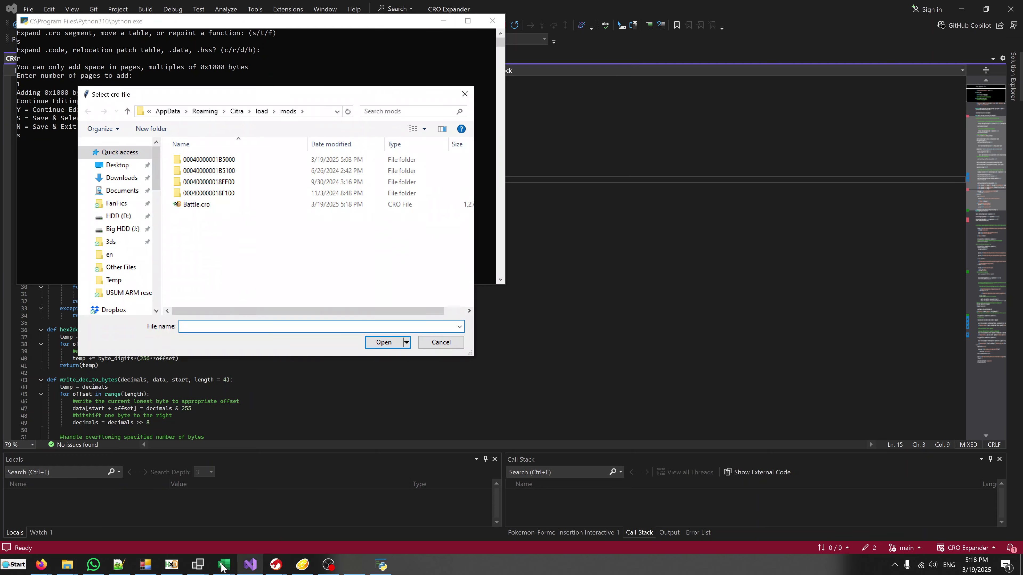
pyautogui.click(172, 564)
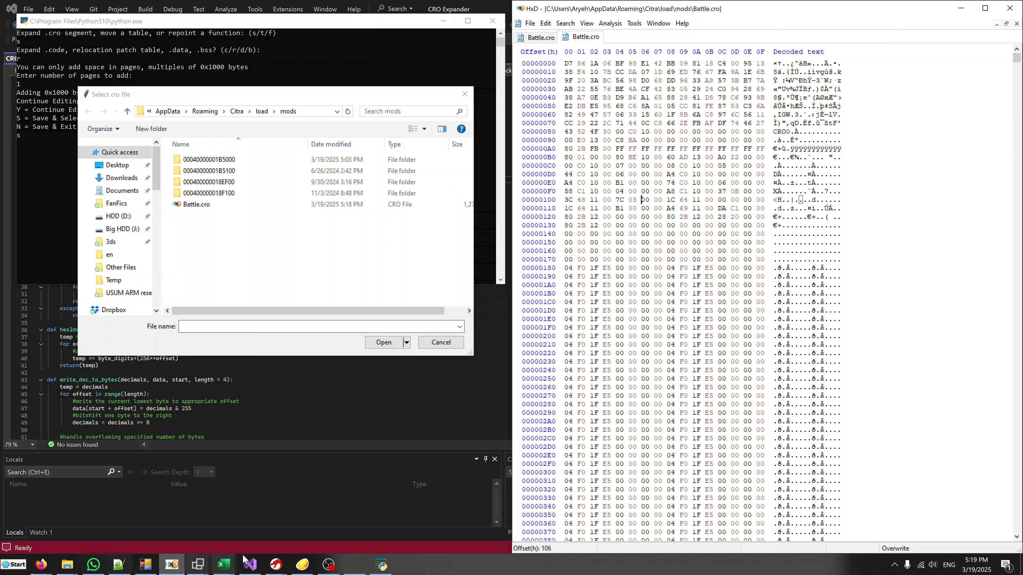
# Step: Open CRO size changer attempt.xlsx from the Modded ROM\USUM ARM research folder and dock it beside the hex editor
pyautogui.moveTo(224, 564)
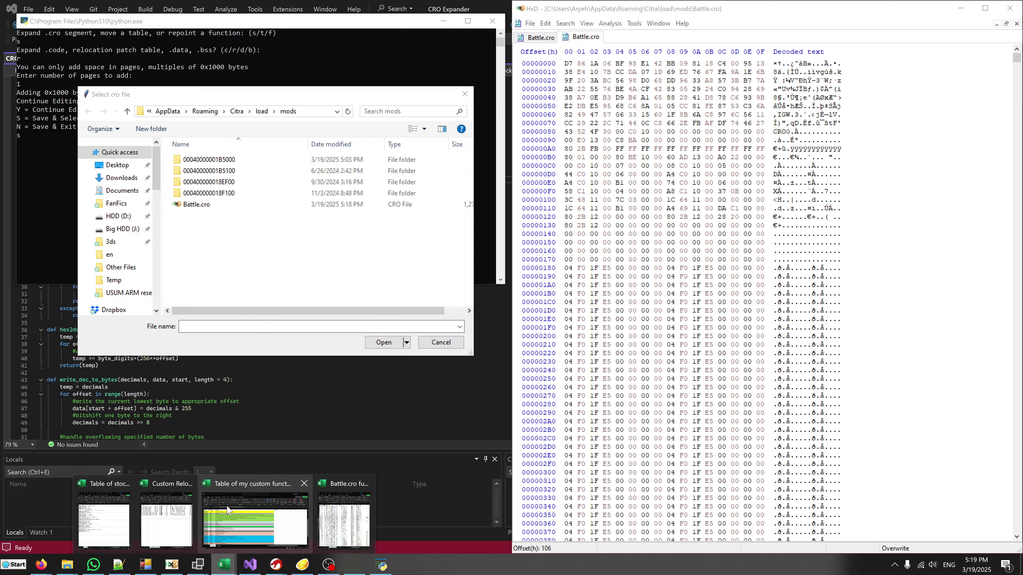
pyautogui.moveTo(65, 566)
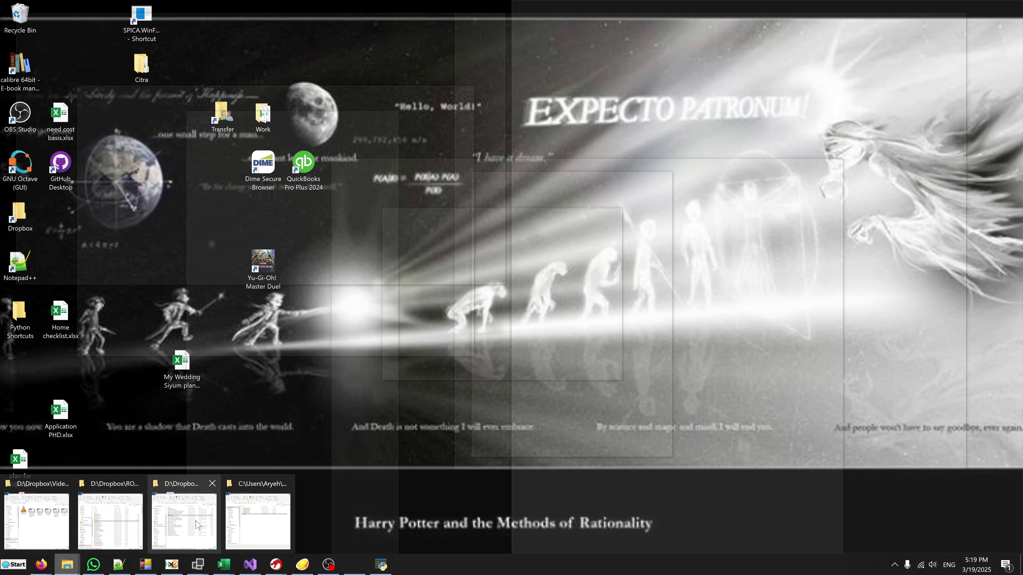
pyautogui.click(107, 528)
pyautogui.click(662, 102)
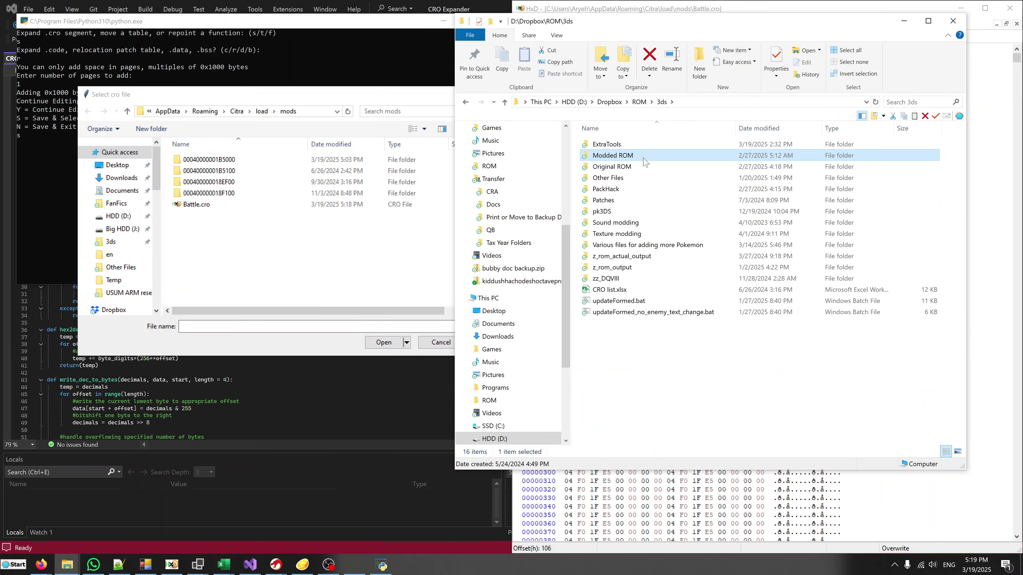
pyautogui.doubleClick(608, 160)
pyautogui.doubleClick(640, 245)
pyautogui.doubleClick(624, 188)
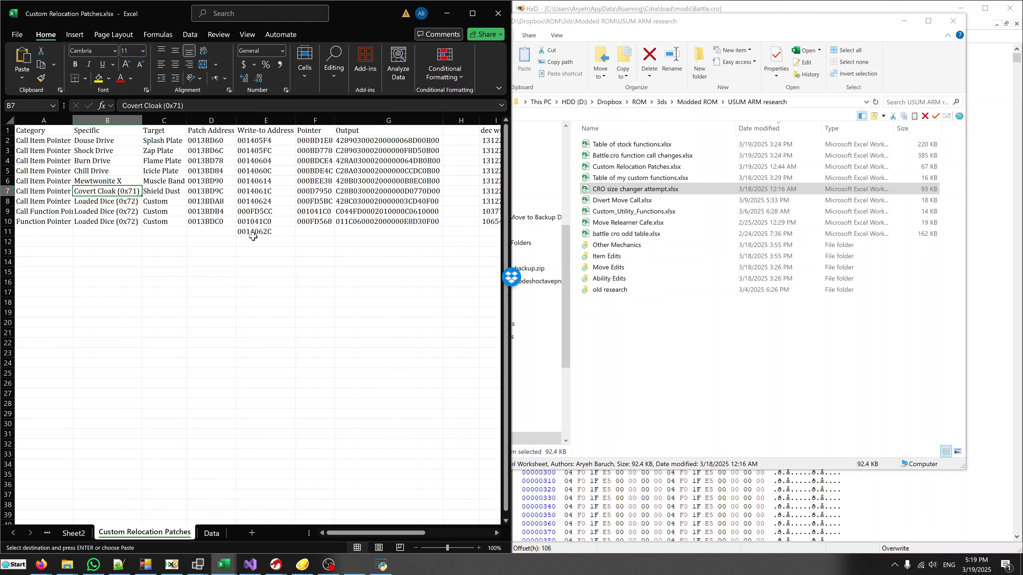
pyautogui.moveTo(363, 142); pyautogui.dragTo(3, 104)
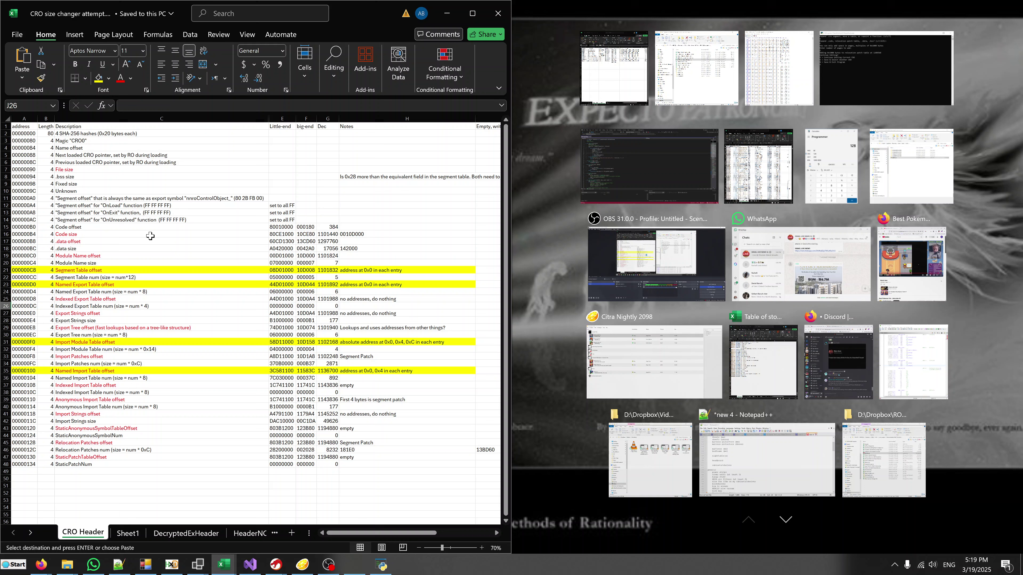
pyautogui.click(133, 232)
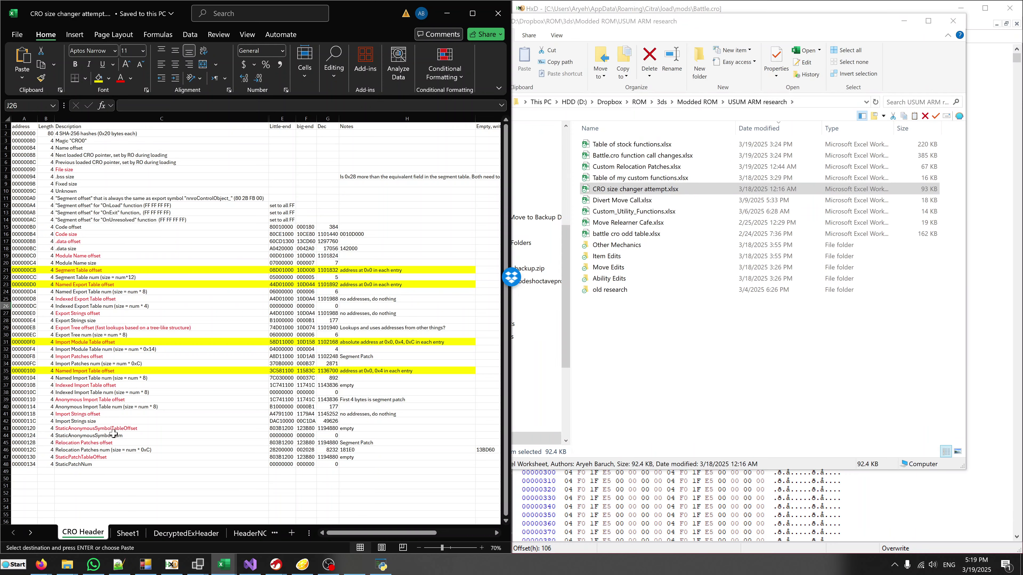
# Step: Copy the Relocation Patches offset's header address, go to 00000128 in Battle.cro and highlight the four bytes there
pyautogui.click(71, 443)
pyautogui.click(30, 443)
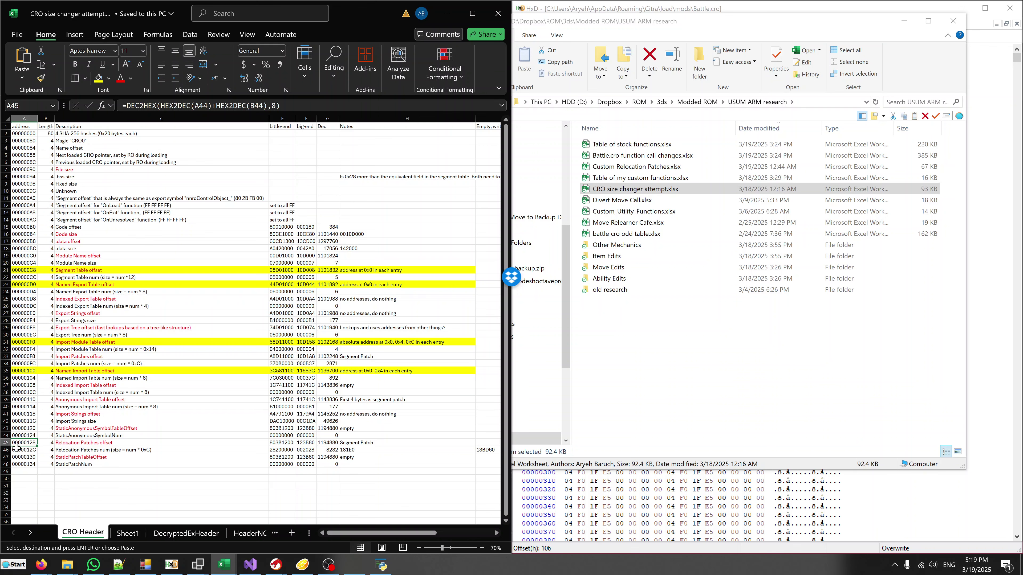
pyautogui.hotkey('ctrl', 'c')
pyautogui.click(643, 507)
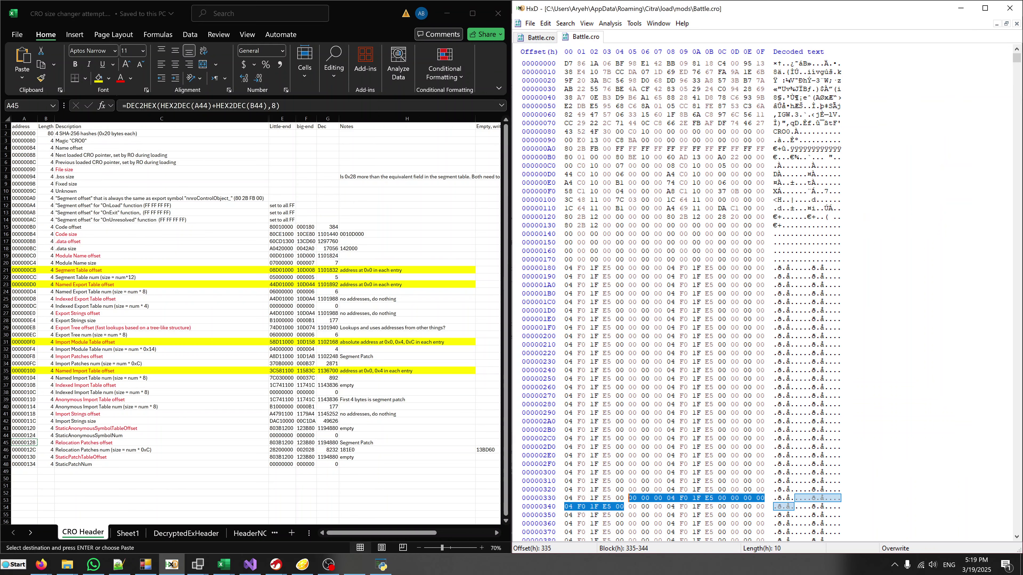
pyautogui.hotkey('ctrl', 'g')
pyautogui.hotkey('ctrl', 'v')
pyautogui.press('Return')
pyautogui.hotkey('shift', 'Right')
pyautogui.hotkey('shift', 'Right')
pyautogui.hotkey('shift', 'Right')
pyautogui.hotkey('shift', 'Right')
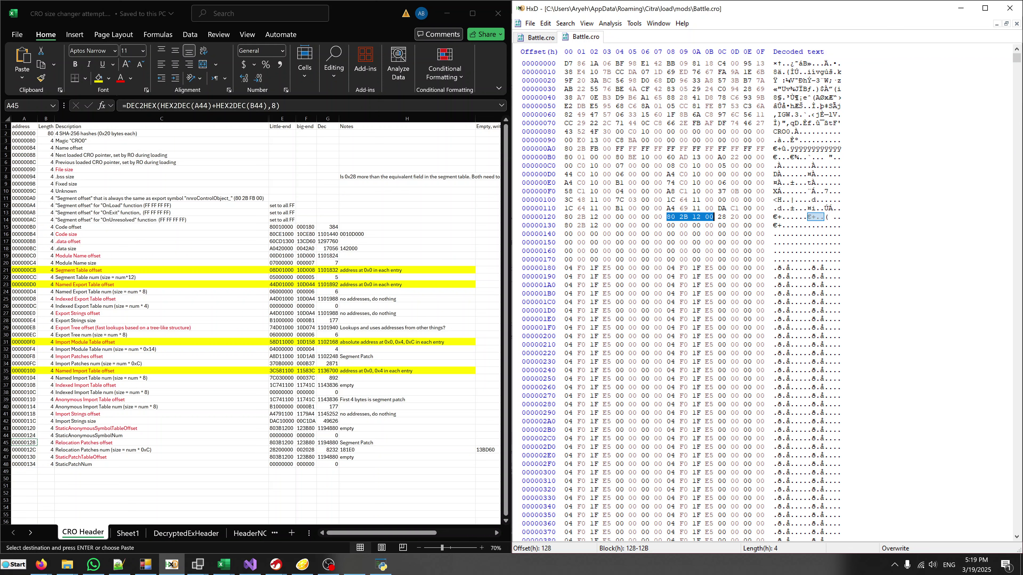
# Step: Highlight the four bytes at 12C that hold the number of relocation patches
pyautogui.press('Right')
pyautogui.hotkey('shift', 'Right')
pyautogui.hotkey('shift', 'Right')
pyautogui.hotkey('shift', 'Right')
pyautogui.hotkey('shift', 'Right')
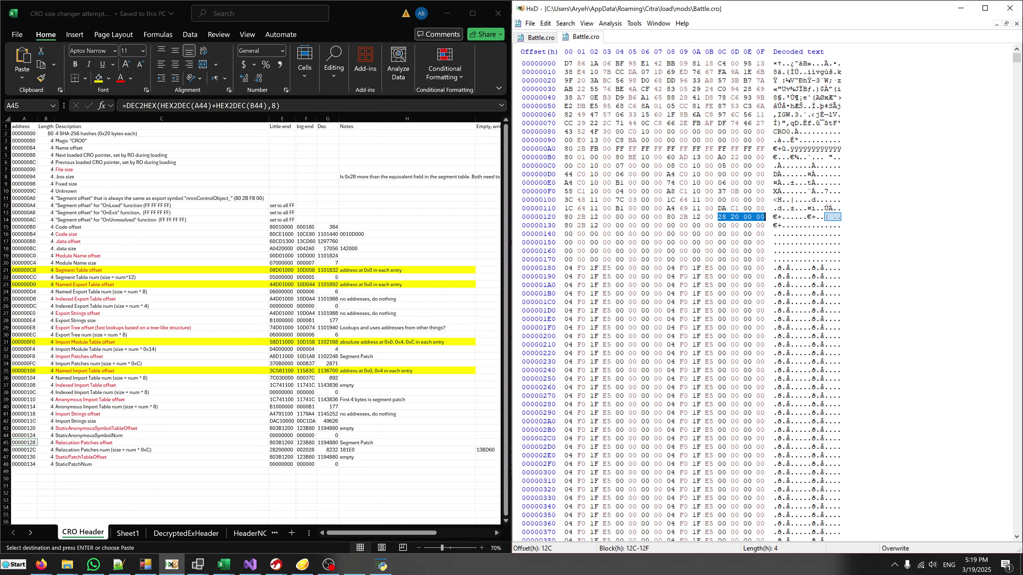
# Step: Overwrite the first byte of the relocation patch count at 12C with 29 and highlight the offset bytes at 128-12A
pyautogui.click(720, 217)
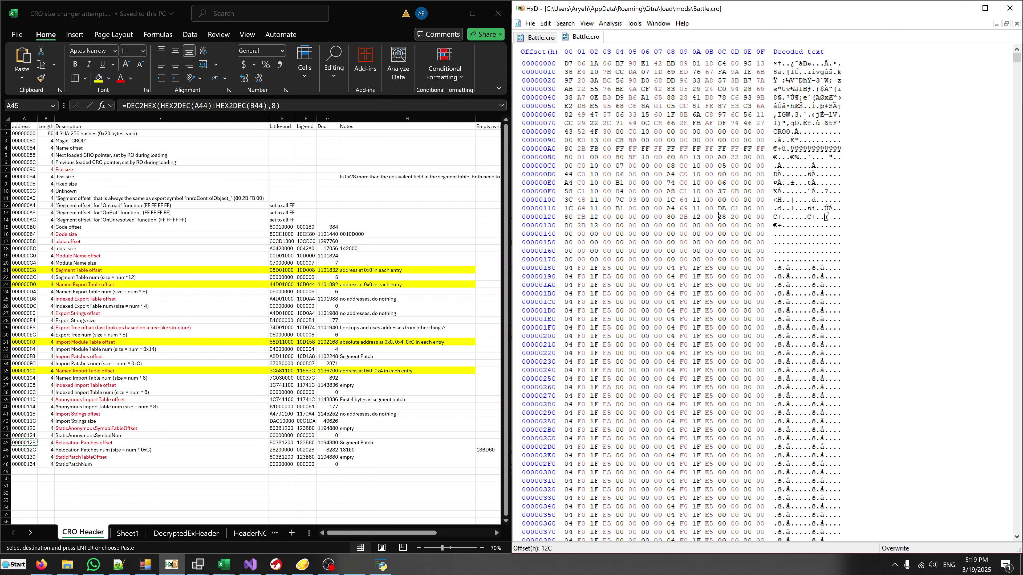
pyautogui.write('29')
pyautogui.click(817, 216)
pyautogui.moveTo(818, 216); pyautogui.dragTo(808, 217)
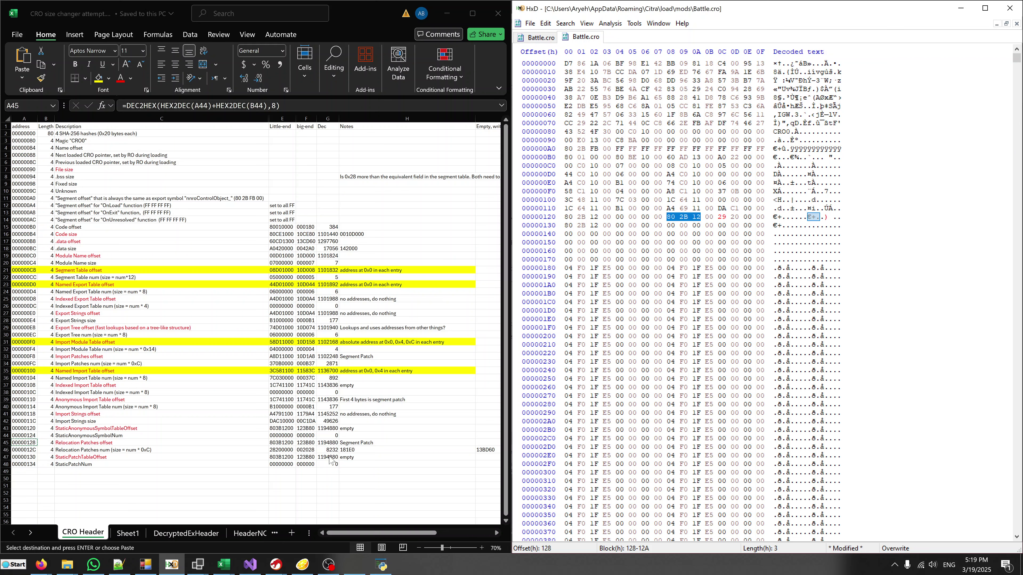
# Step: Check the calculated end address of the relocation patches against the big-endian .data offset in the CRO Header spreadsheet
pyautogui.hotkey('alt', 'Tab')
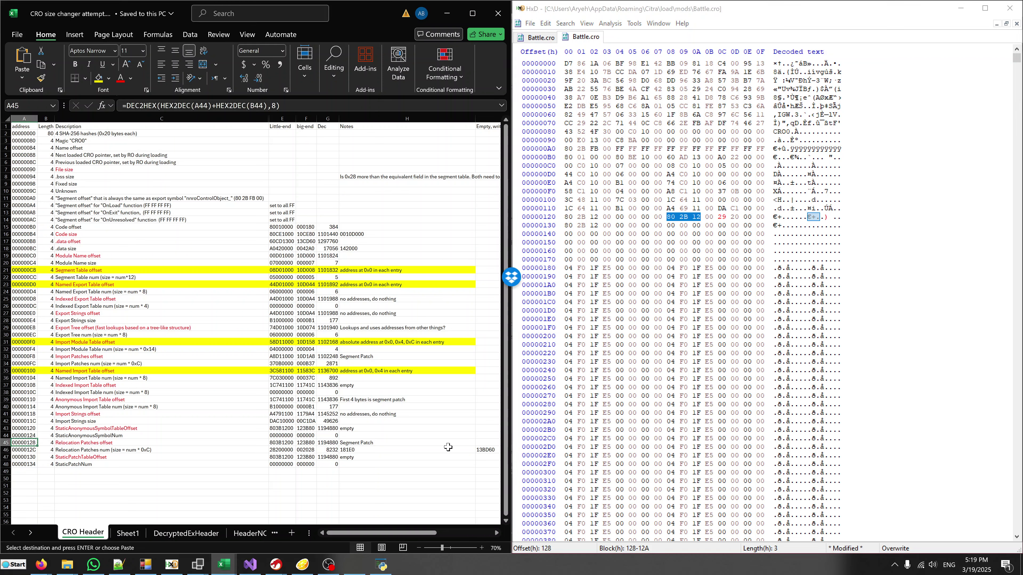
pyautogui.click(483, 450)
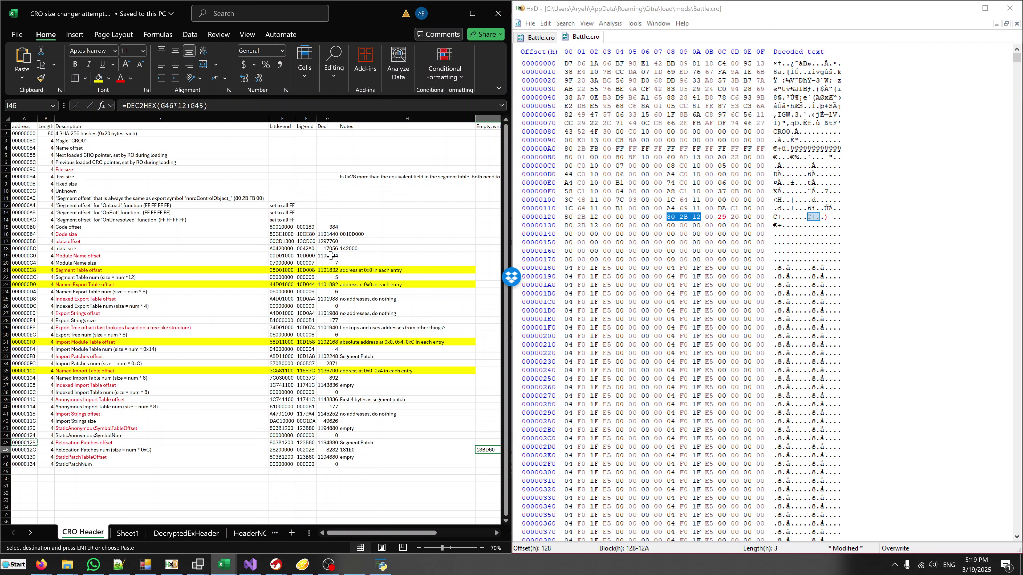
pyautogui.click(308, 242)
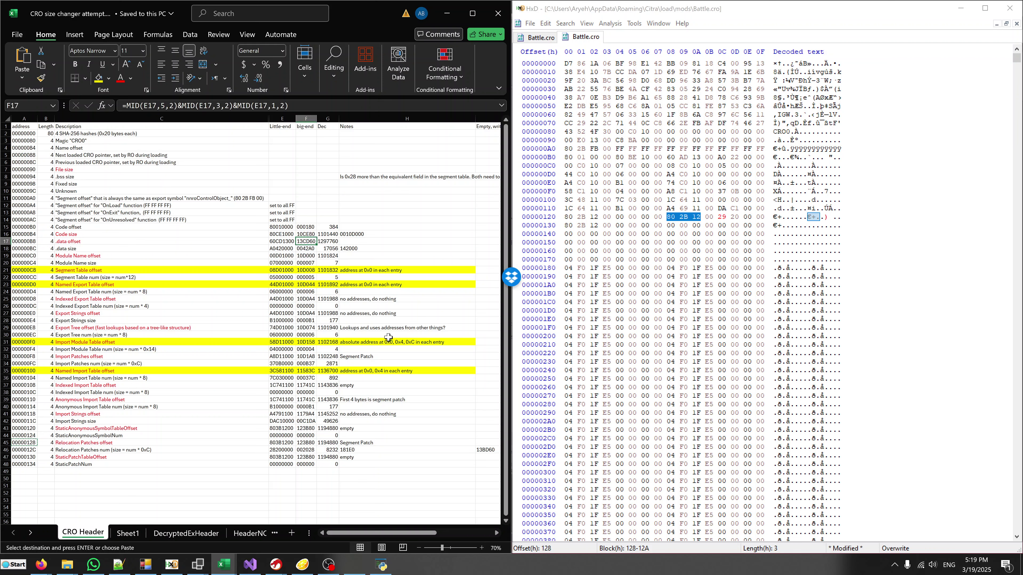
pyautogui.click(488, 451)
pyautogui.click(632, 345)
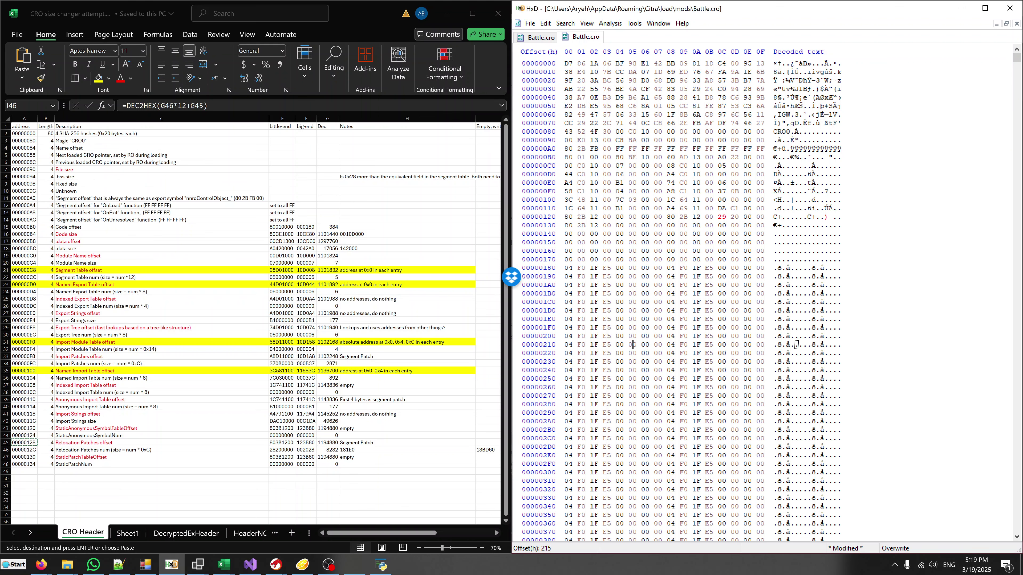
pyautogui.hotkey('ctrl', 'g')
pyautogui.write('13AD')
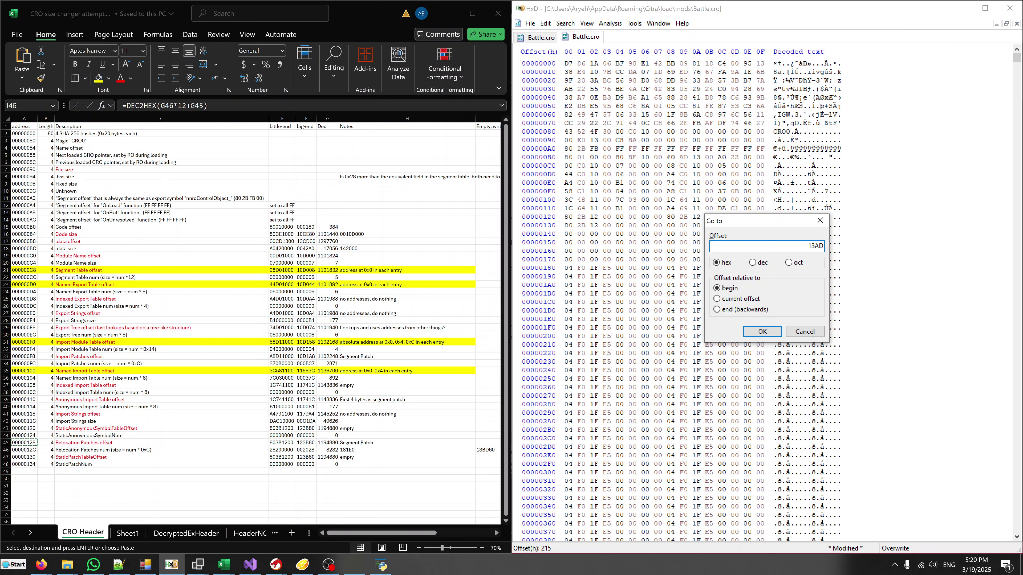
pyautogui.press('Escape')
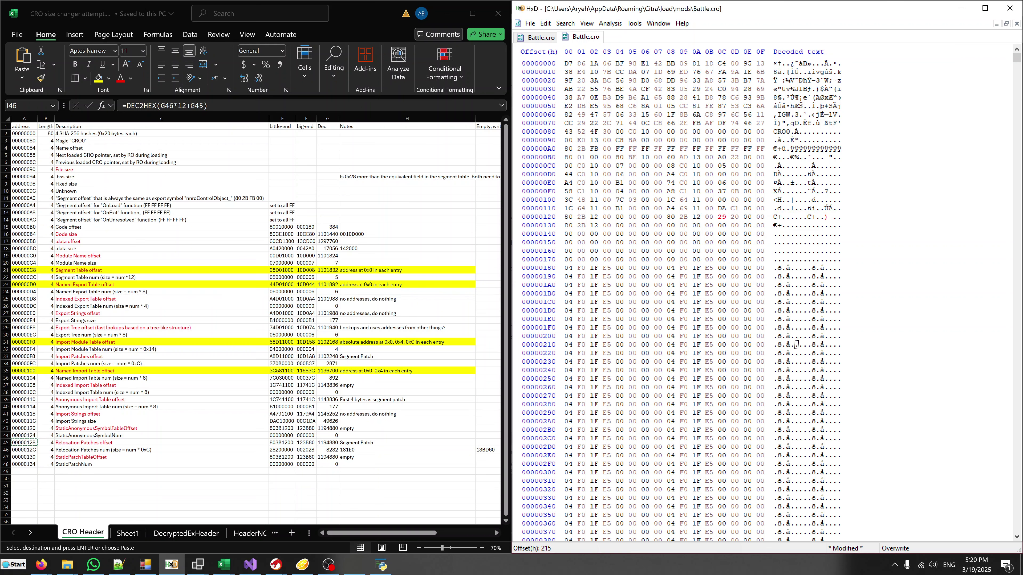
pyautogui.click(695, 191)
pyautogui.hotkey('ctrl', 'g')
pyautogui.write('12D')
pyautogui.press('Return')
# Step: Highlight the relocation patches offset bytes at 128 and go to offset 122B80, where the table starts
pyautogui.moveTo(703, 217); pyautogui.dragTo(668, 216)
pyautogui.click(718, 182)
pyautogui.hotkey('ctrl', 'g')
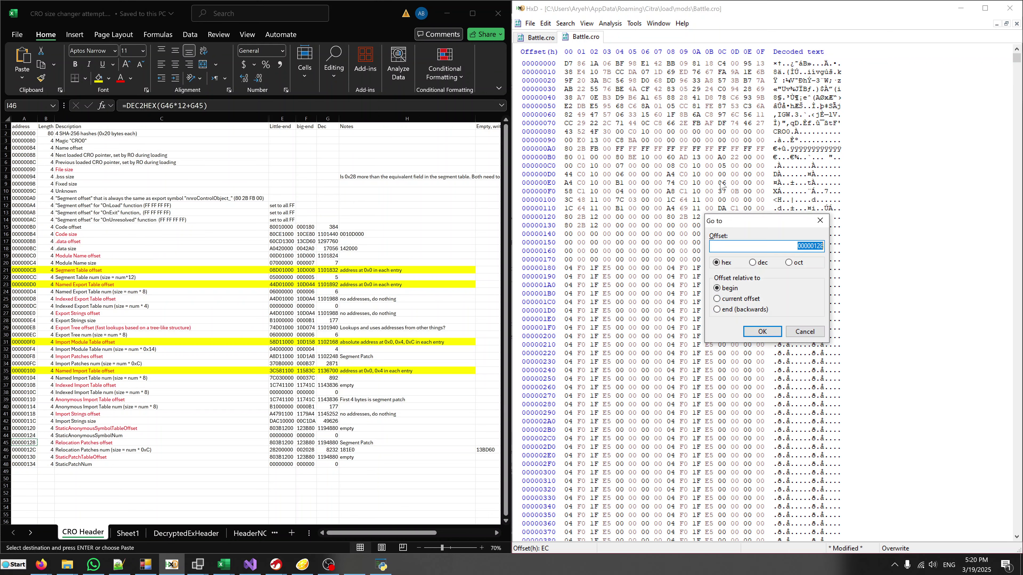
pyautogui.write('12')
pyautogui.moveTo(793, 229); pyautogui.dragTo(765, 261)
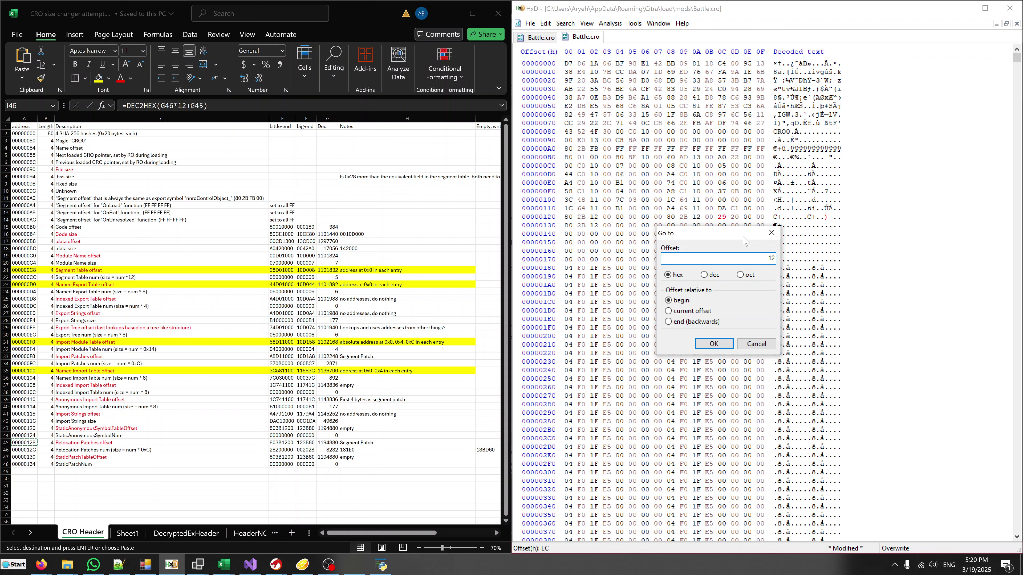
pyautogui.write('2B80')
pyautogui.press('Return')
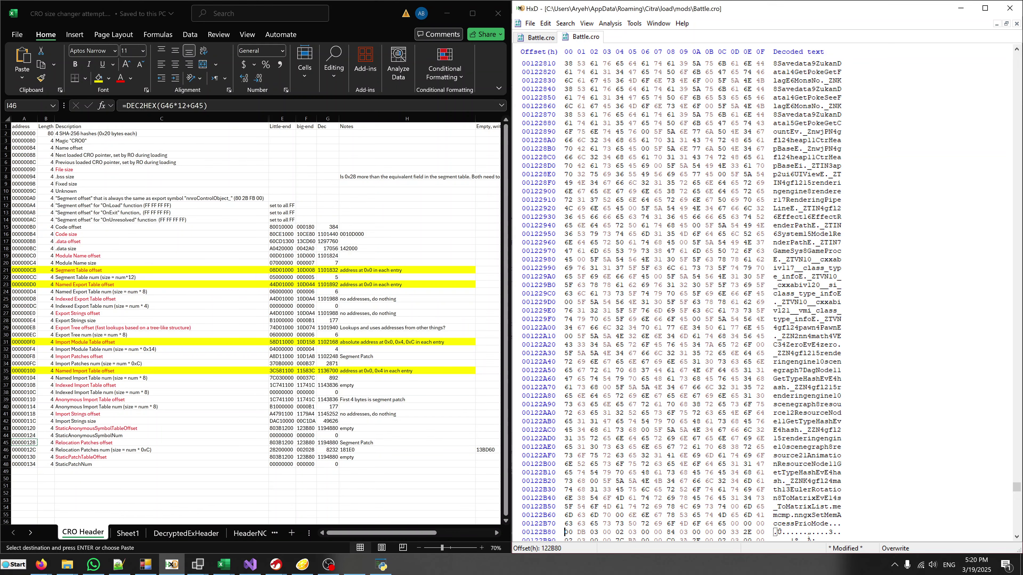
# Step: Look through the relocation patch table in Battle.cro to find its last entry before the CC filler bytes
pyautogui.scroll(-15, 685, 302)
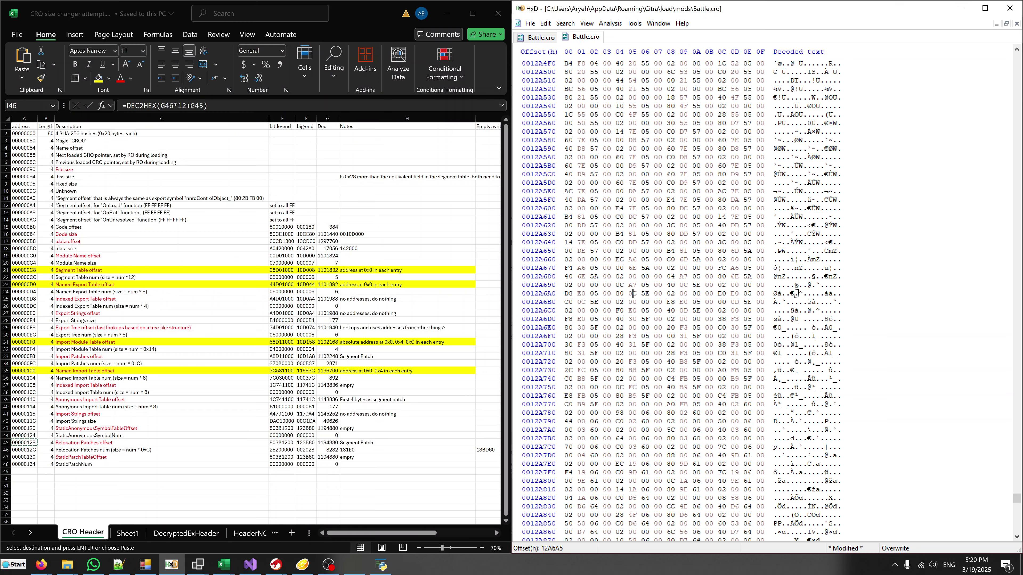
pyautogui.press('pagedown')
pyautogui.press('pagedown')
pyautogui.press('pagedown')
pyautogui.press('pagedown')
pyautogui.press('pagedown')
pyautogui.press('pagedown')
pyautogui.press('pagedown')
pyautogui.press('pagedown')
pyautogui.press('pagedown')
pyautogui.press('pagedown')
pyautogui.press('pagedown')
pyautogui.press('pagedown')
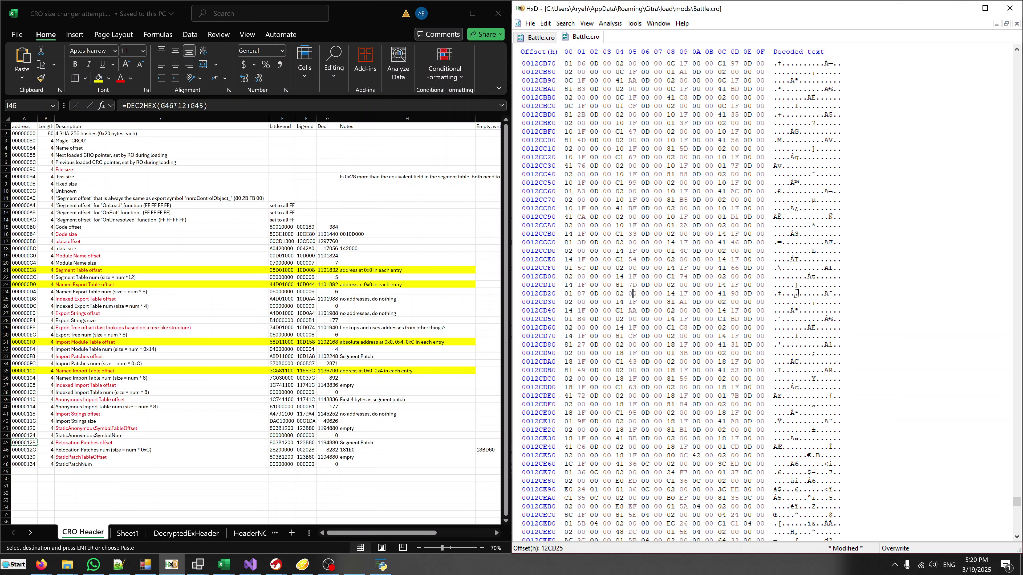
pyautogui.press('pagedown')
pyautogui.press('pagedown')
pyautogui.press('pagedown')
pyautogui.press('pagedown')
pyautogui.press('pagedown')
pyautogui.press('pagedown')
pyautogui.press('pagedown')
pyautogui.press('pagedown')
pyautogui.press('pagedown')
pyautogui.press('pagedown')
pyautogui.press('pagedown')
pyautogui.press('pagedown')
pyautogui.press('pagedown')
pyautogui.press('pagedown')
pyautogui.press('pagedown')
pyautogui.press('pagedown')
pyautogui.press('pagedown')
pyautogui.press('pagedown')
pyautogui.press('pagedown')
pyautogui.press('pagedown')
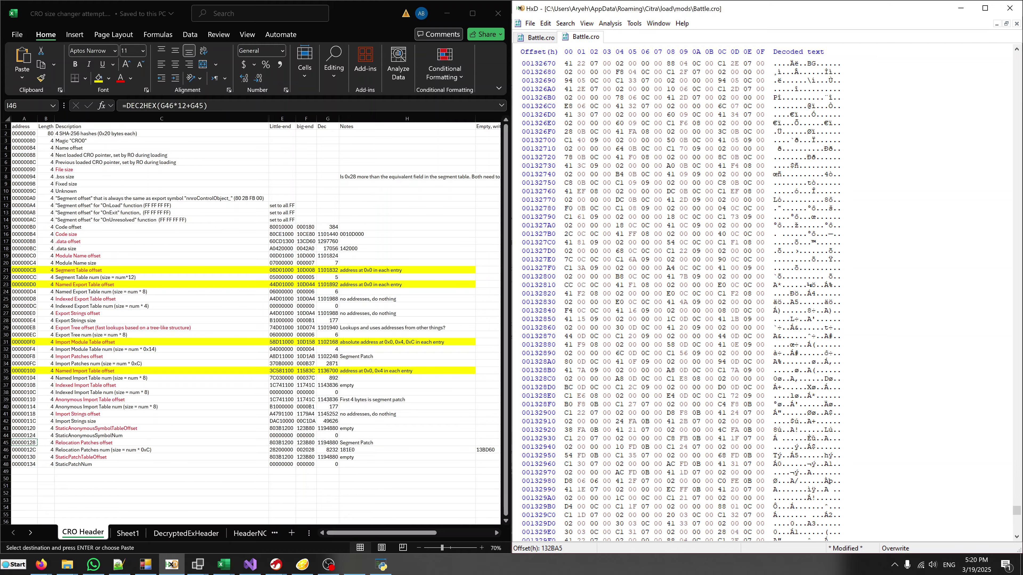
pyautogui.press('pagedown')
pyautogui.press('pagedown')
pyautogui.press('pagedown')
pyautogui.press('pagedown')
pyautogui.press('pagedown')
pyautogui.press('pagedown')
pyautogui.press('pagedown')
pyautogui.press('pagedown')
pyautogui.press('pagedown')
pyautogui.press('pagedown')
pyautogui.press('pagedown')
pyautogui.press('pagedown')
pyautogui.press('pagedown')
pyautogui.press('pagedown')
pyautogui.press('pagedown')
pyautogui.press('pagedown')
pyautogui.press('pagedown')
pyautogui.press('pagedown')
pyautogui.press('pagedown')
pyautogui.press('pagedown')
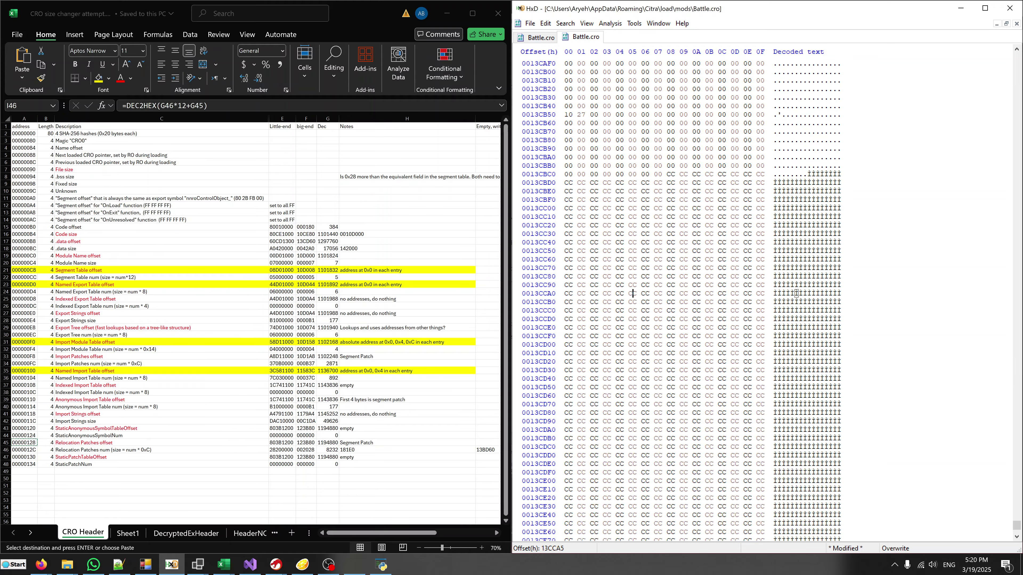
pyautogui.press('pageup')
pyautogui.press('pageup')
pyautogui.press('pageup')
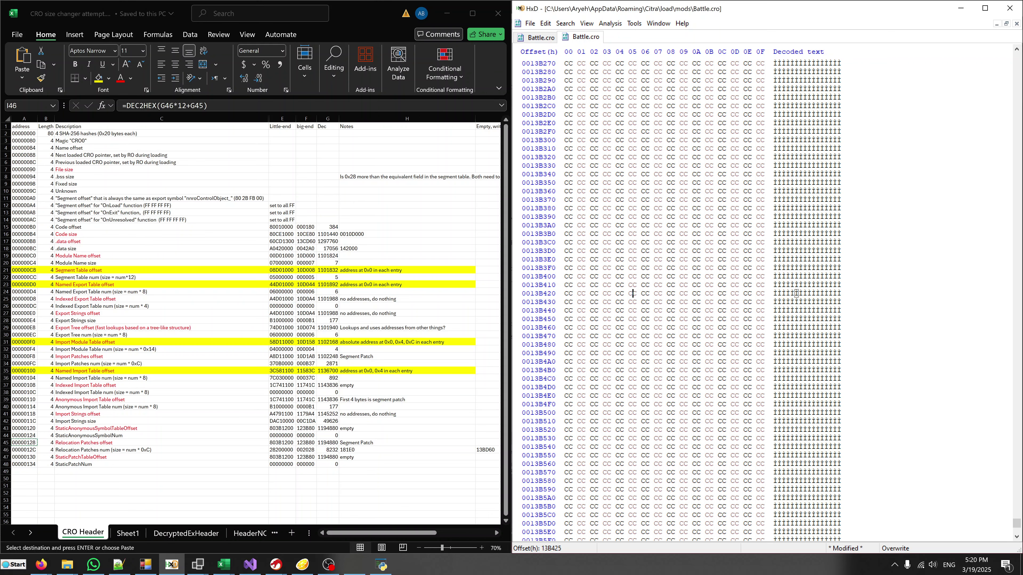
pyautogui.press('pageup')
pyautogui.press('pageup')
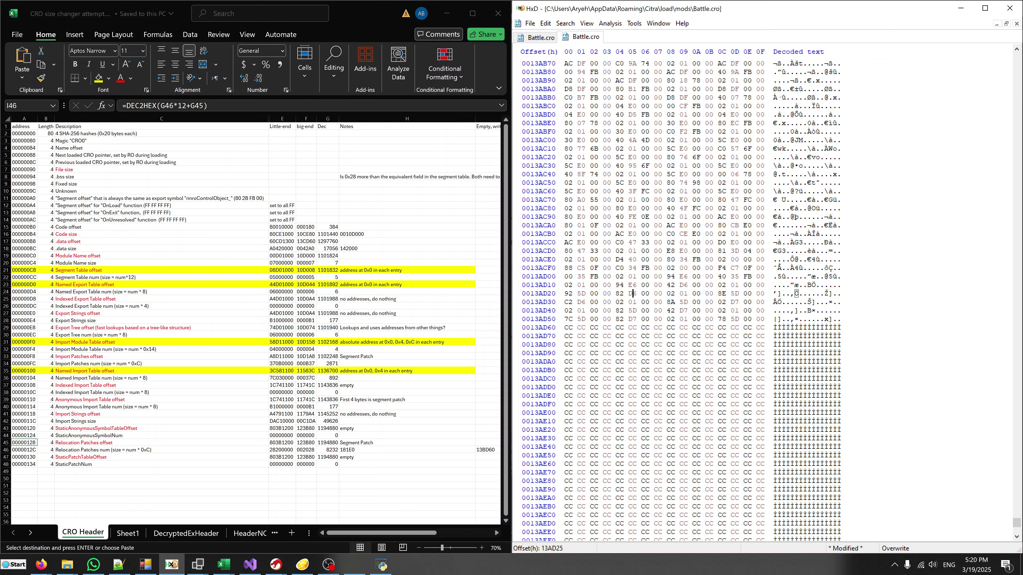
# Step: Select the free CC-filled block 13AD60-13BD5F, and narrow the selection to its first twelve bytes, 13AD60-13AD6B
pyautogui.click(567, 327)
pyautogui.scroll(-20, 645, 323)
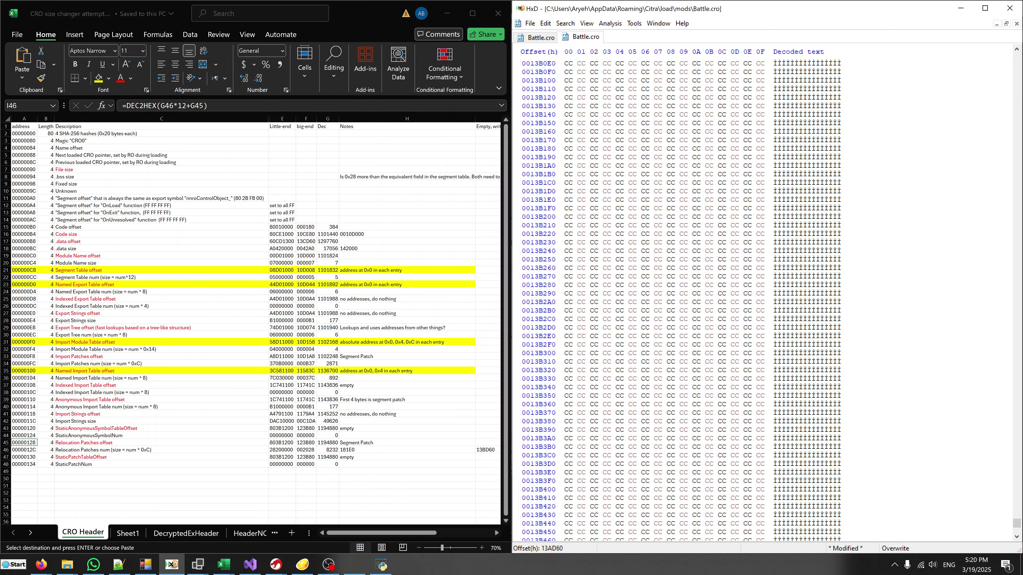
pyautogui.scroll(-20, 684, 294)
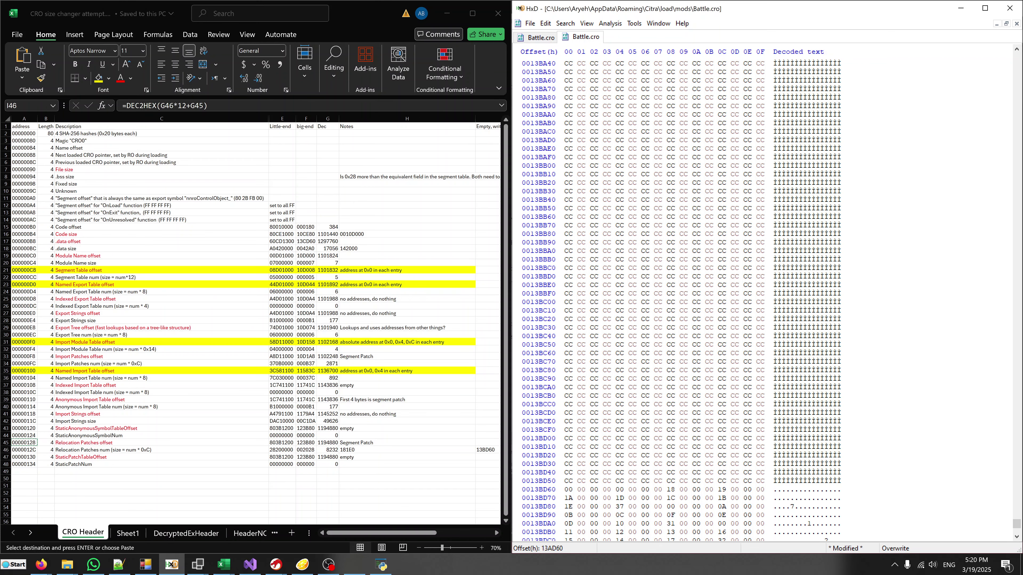
pyautogui.keyDown('shift'); pyautogui.click(765, 486); pyautogui.keyUp('shift')
pyautogui.scroll(2, 779, 552)
pyautogui.scroll(20, 665, 298)
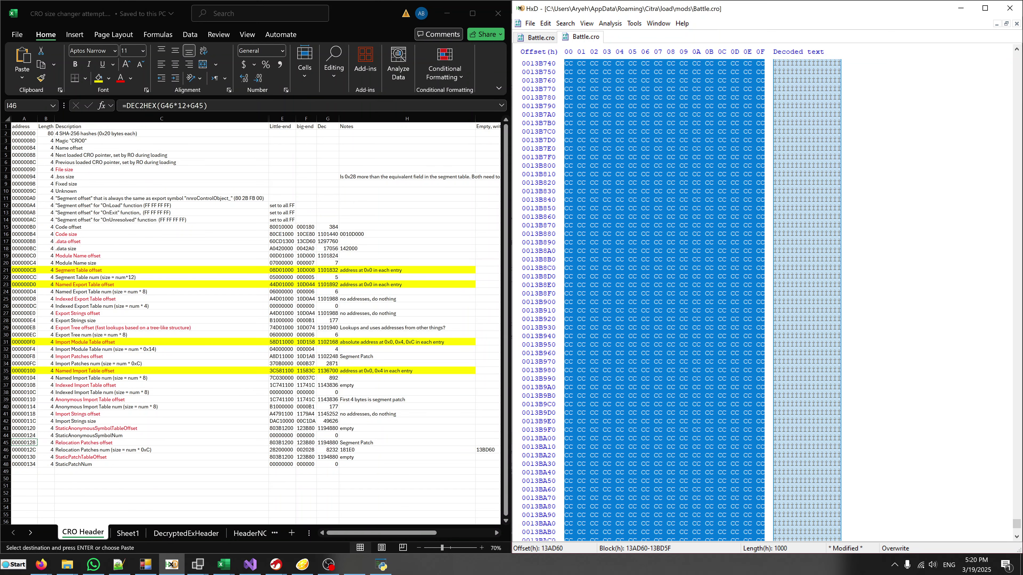
pyautogui.scroll(20, 684, 298)
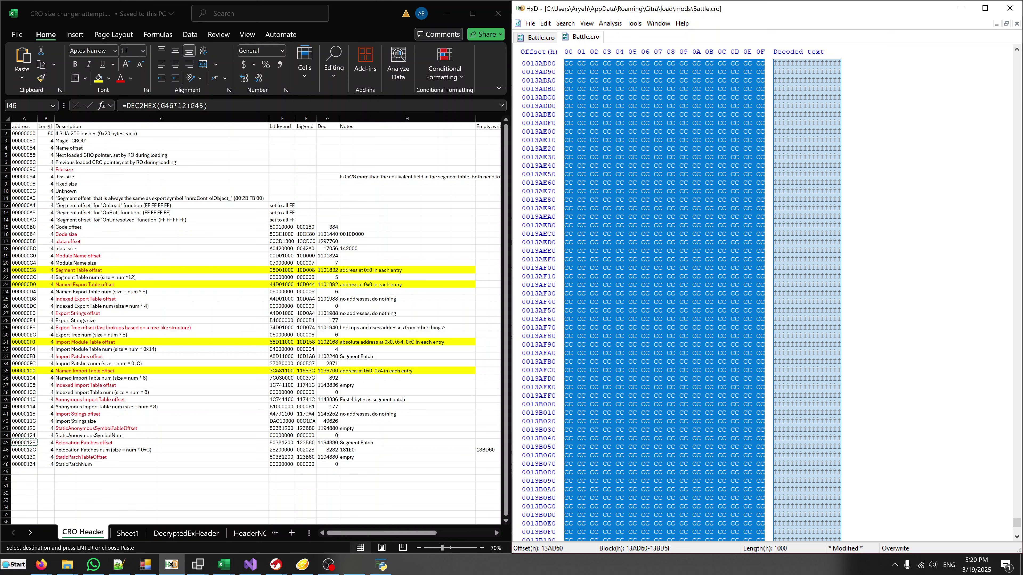
pyautogui.moveTo(568, 353); pyautogui.dragTo(714, 353)
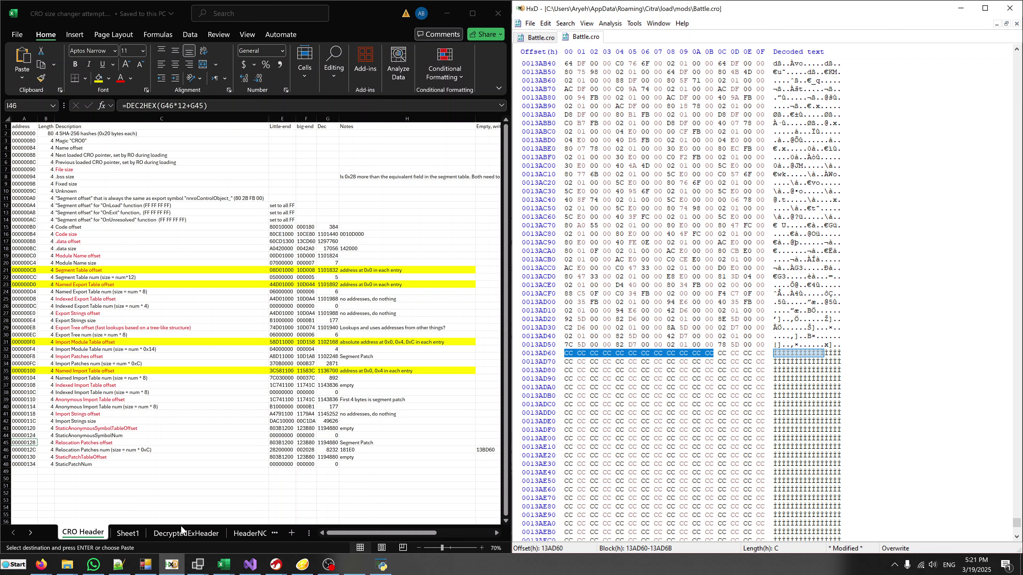
# Step: Switch to Custom Relocation Patches.xlsx and clear all patch entries from row 3 through row 14, keeping only row 2
pyautogui.moveTo(226, 568)
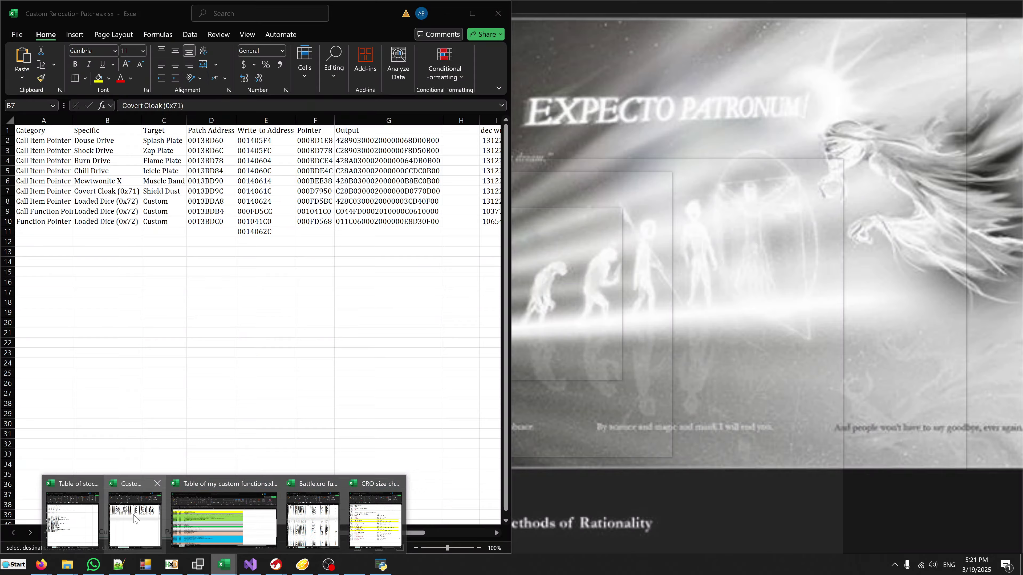
pyautogui.click(139, 511)
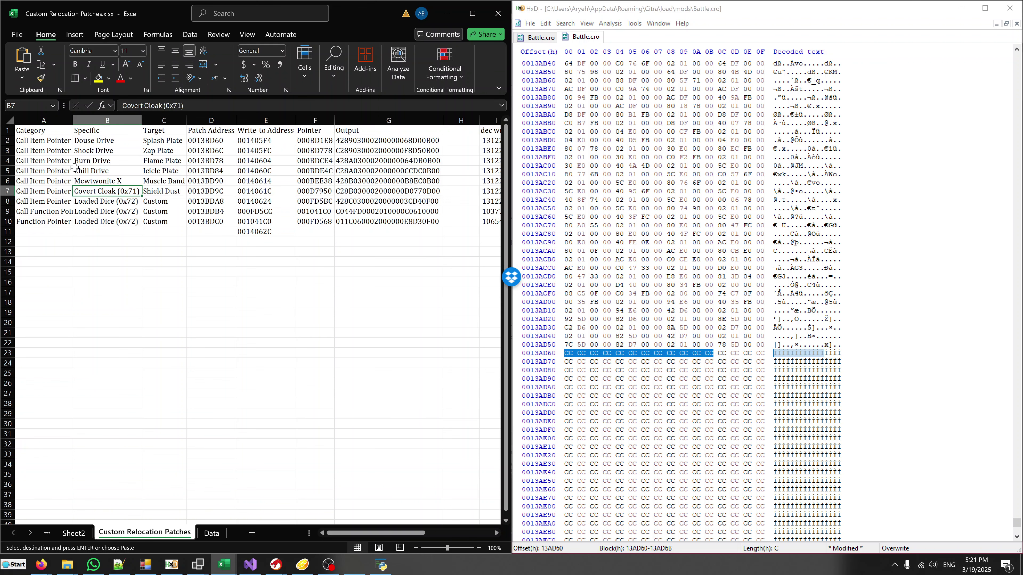
pyautogui.moveTo(24, 150); pyautogui.dragTo(499, 268)
pyautogui.press('Delete')
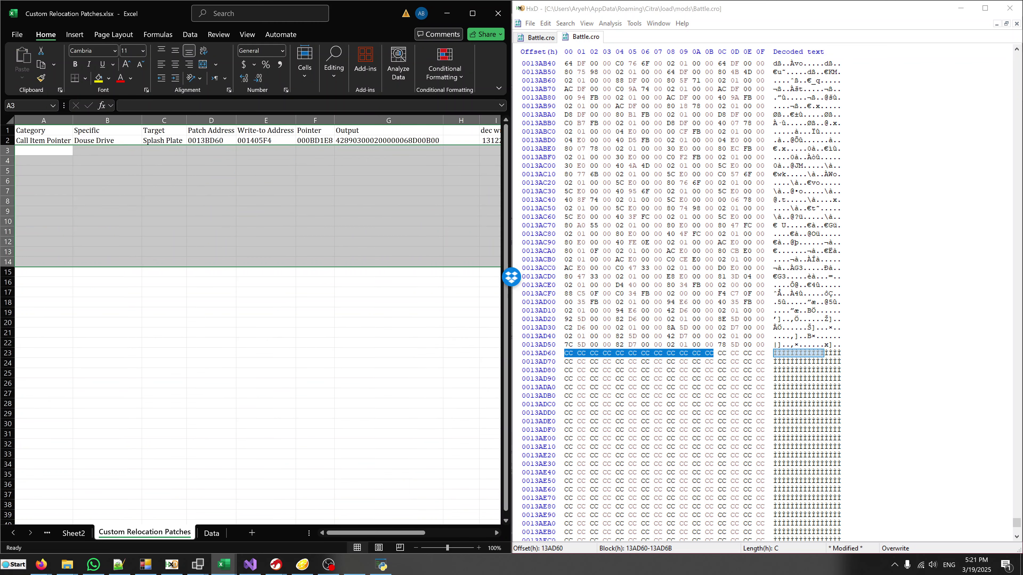
pyautogui.press('Up')
pyautogui.press('Right')
pyautogui.press('Right')
pyautogui.press('Left')
pyautogui.press('Left')
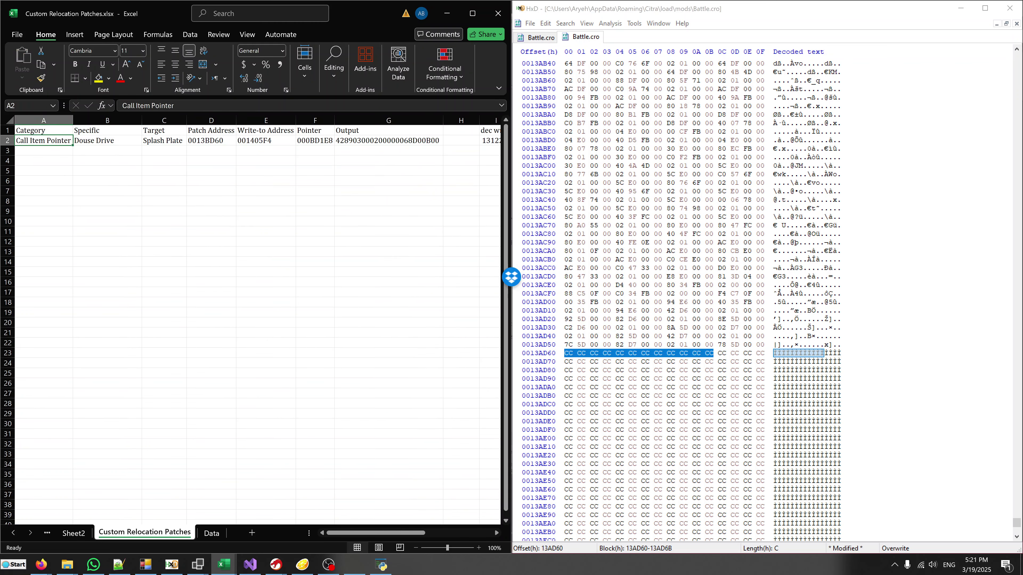
pyautogui.press('Right')
pyautogui.press('Right')
pyautogui.press('Left')
pyautogui.press('Left')
pyautogui.press('Right')
pyautogui.press('Left')
pyautogui.press('Right')
pyautogui.press('Right')
pyautogui.press('Left')
pyautogui.press('Left')
pyautogui.press('Right')
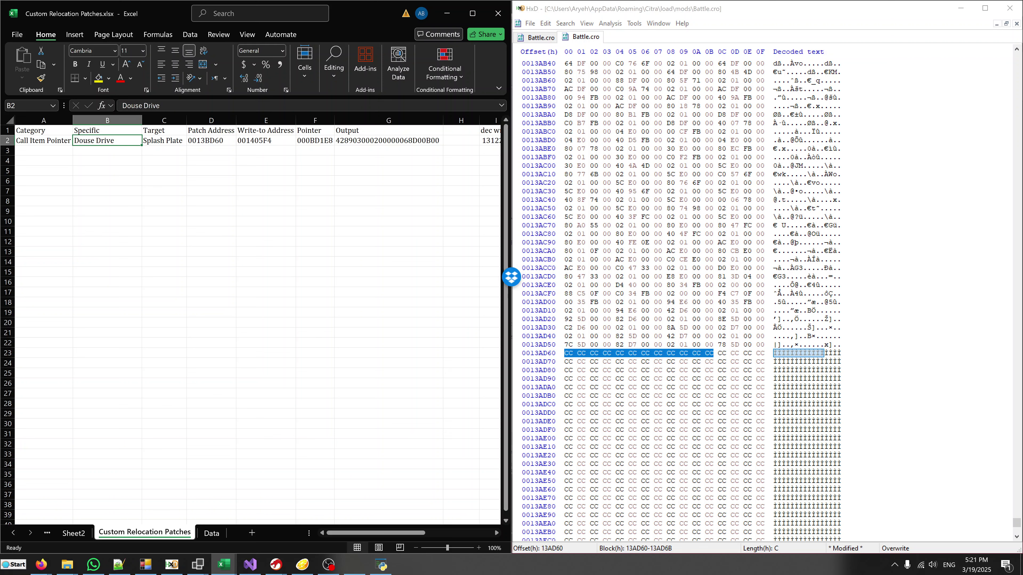
pyautogui.press('Right')
pyautogui.press('Left')
pyautogui.press('Left')
pyautogui.press('Right')
pyautogui.press('Left')
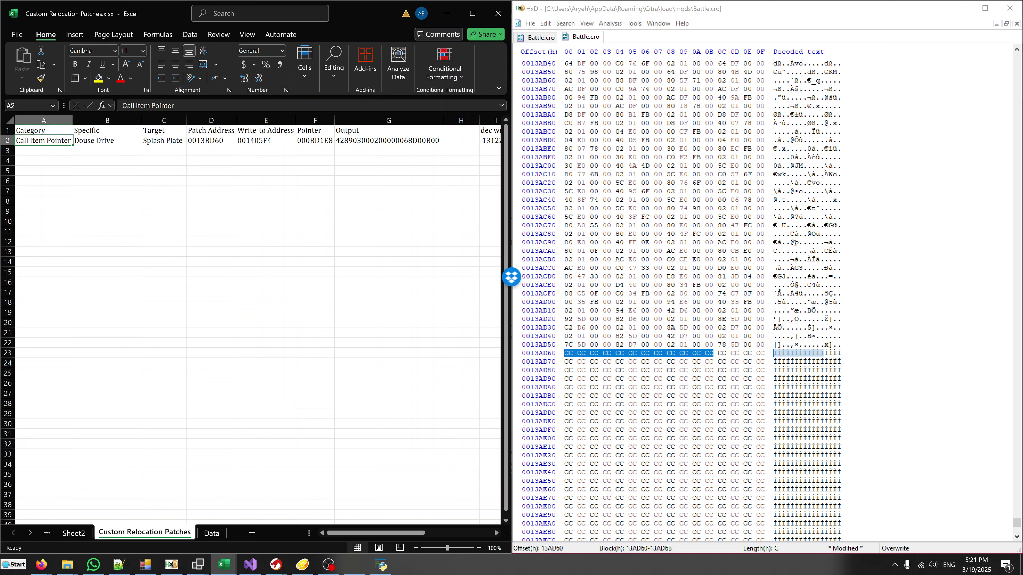
pyautogui.press('Right')
pyautogui.press('Left')
pyautogui.press('Right')
pyautogui.press('Left')
pyautogui.press('Right')
pyautogui.press('Left')
# Step: Set the row 2 entry's Specific to Fake Leftovers and its Target to Leftovers
pyautogui.click(107, 140)
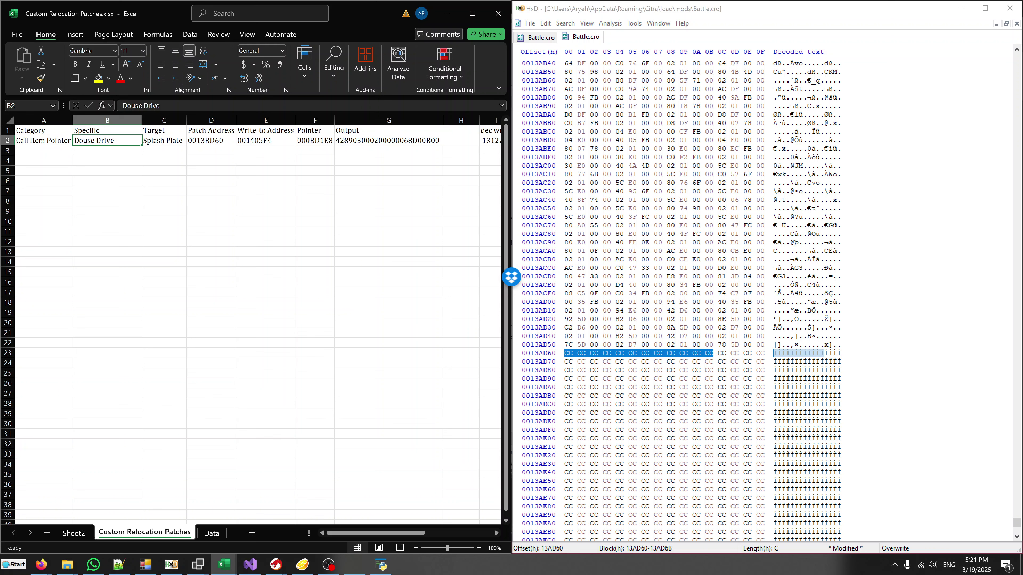
pyautogui.write('Fake Leftovers')
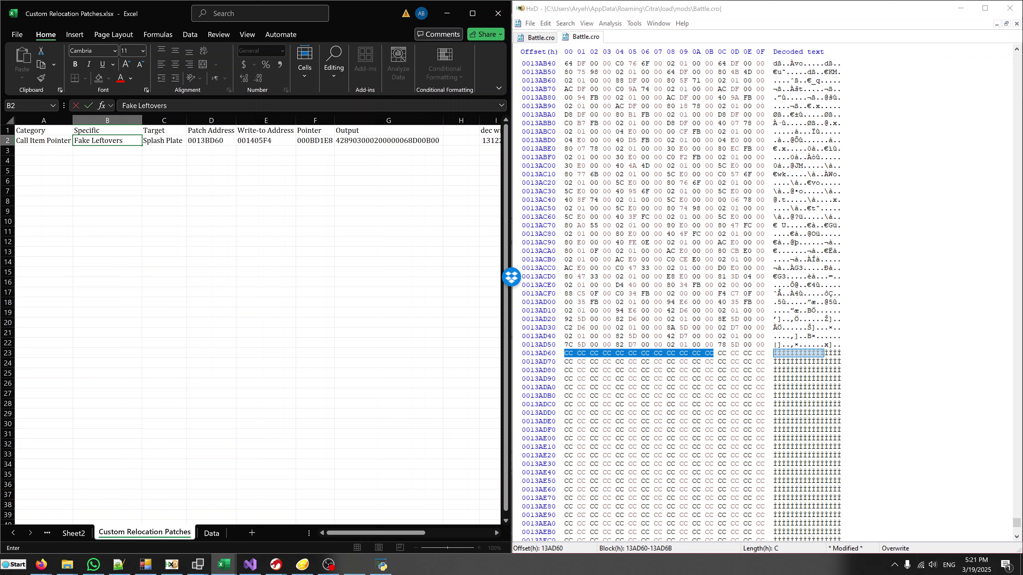
pyautogui.press('Tab')
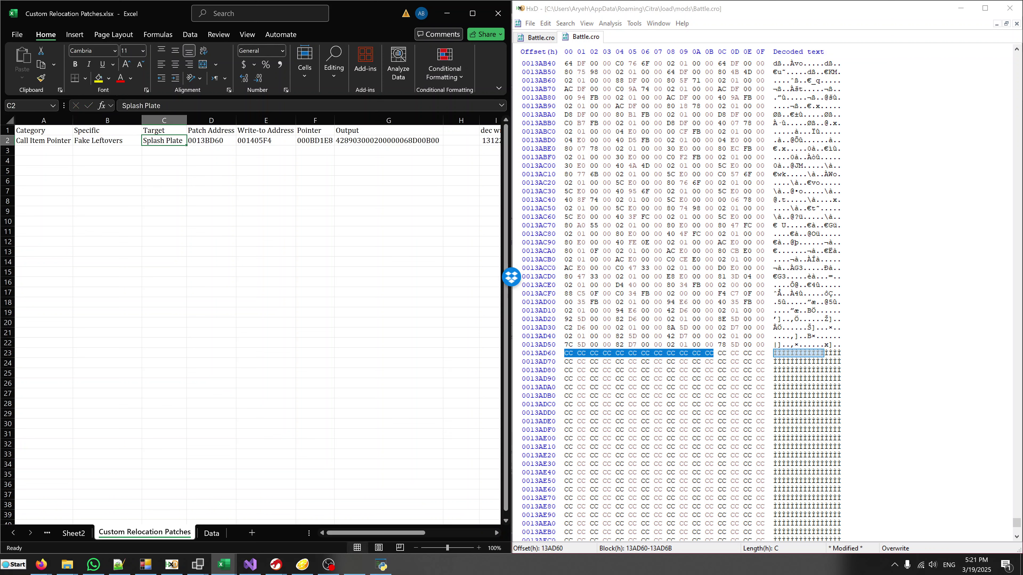
pyautogui.write('Leftovers')
pyautogui.press('Tab')
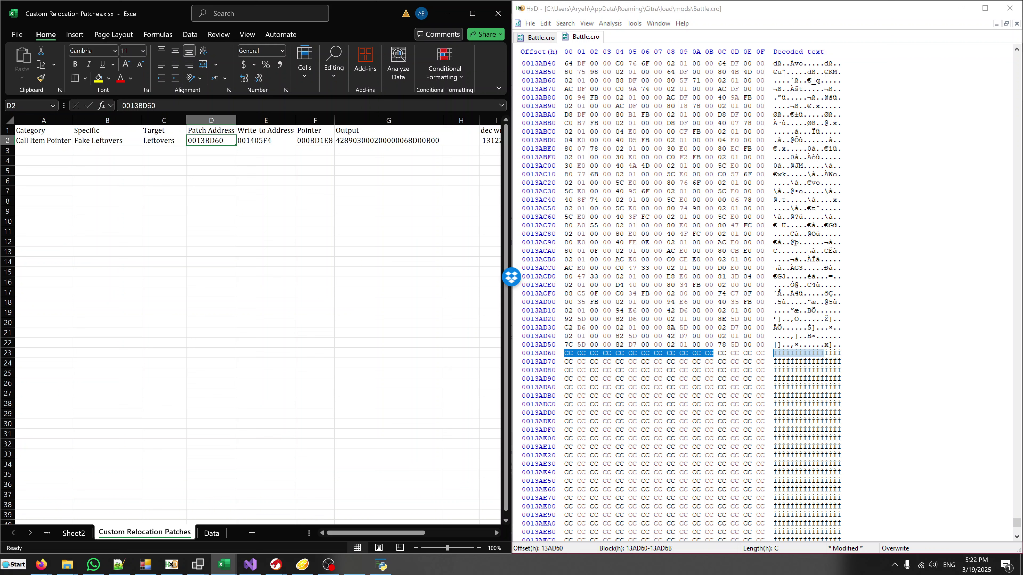
# Step: Change the Fake Leftovers entry's Patch Address to 0013AD60
pyautogui.click(144, 106)
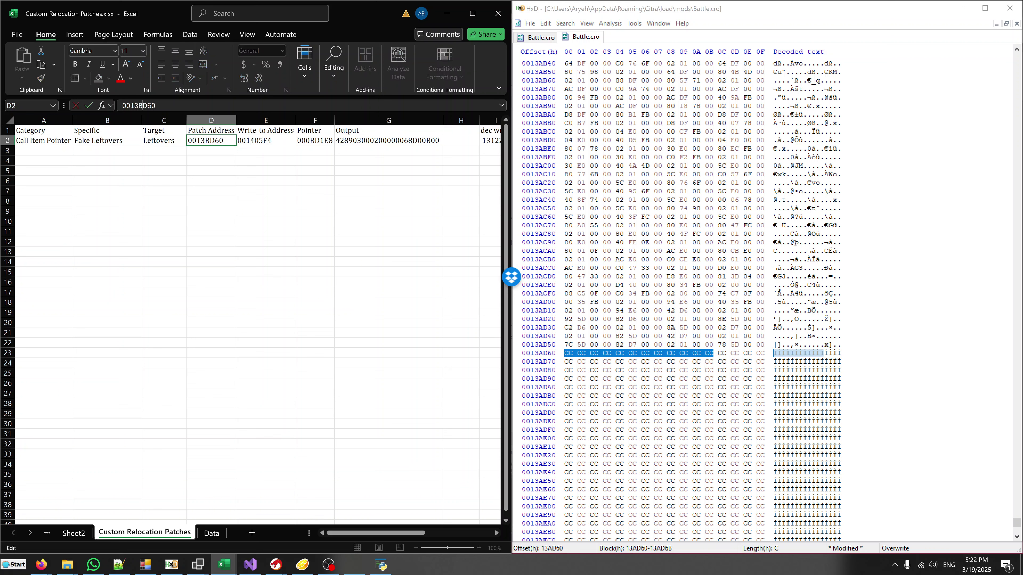
pyautogui.press('BackSpace')
pyautogui.write('A')
pyautogui.press('Tab')
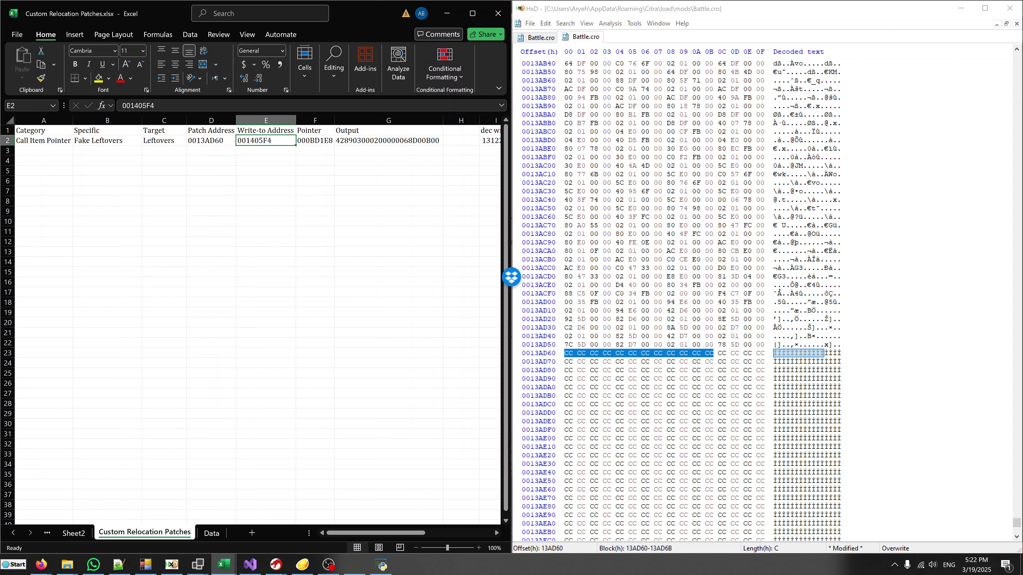
# Step: Find the end of the relocated item table in Battle.cro and place the cursor on the item 128 entry at 13D5F0
pyautogui.click(569, 354)
pyautogui.press('pagedown')
pyautogui.press('pagedown')
pyautogui.press('pagedown')
pyautogui.press('pagedown')
pyautogui.press('pagedown')
pyautogui.press('pagedown')
pyautogui.press('pagedown')
pyautogui.press('pagedown')
pyautogui.press('pagedown')
pyautogui.press('pagedown')
pyautogui.press('pagedown')
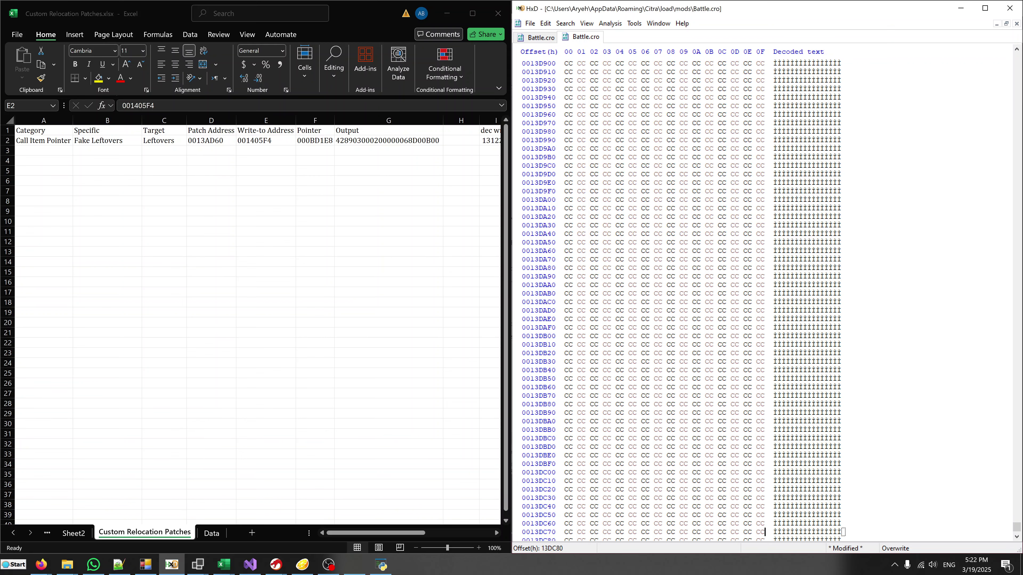
pyautogui.press('pagedown')
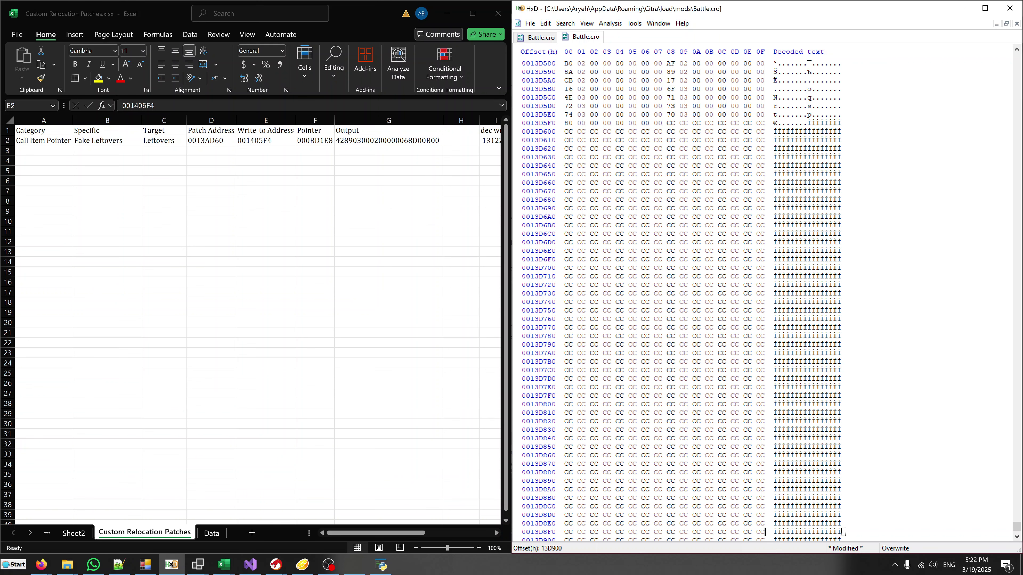
pyautogui.scroll(2, 681, 294)
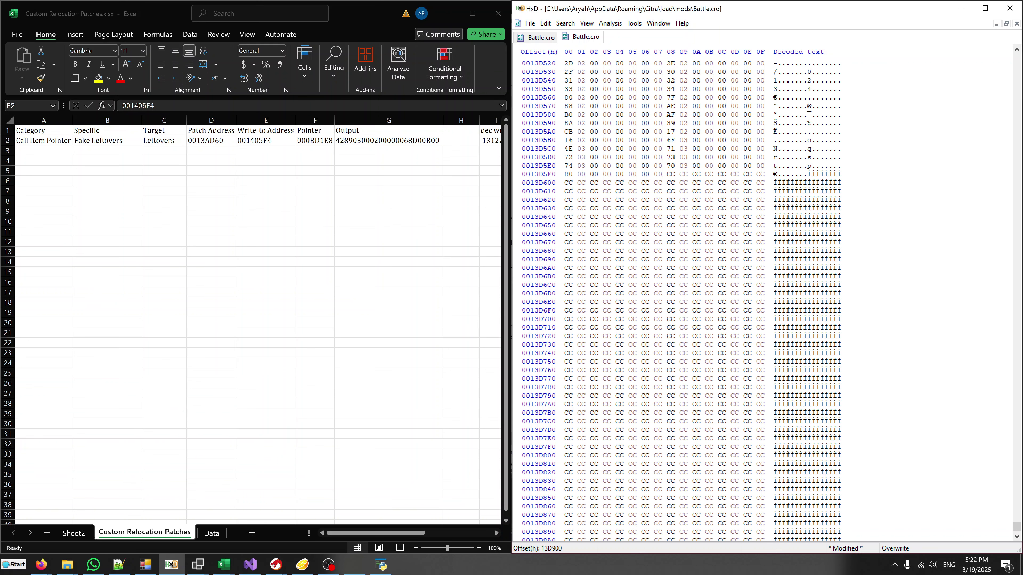
pyautogui.click(776, 174)
# Step: Set the Fake Leftovers entry's Write-to Address to 0013D5F0 in Custom Relocation Patches.xlsx
pyautogui.click(266, 140)
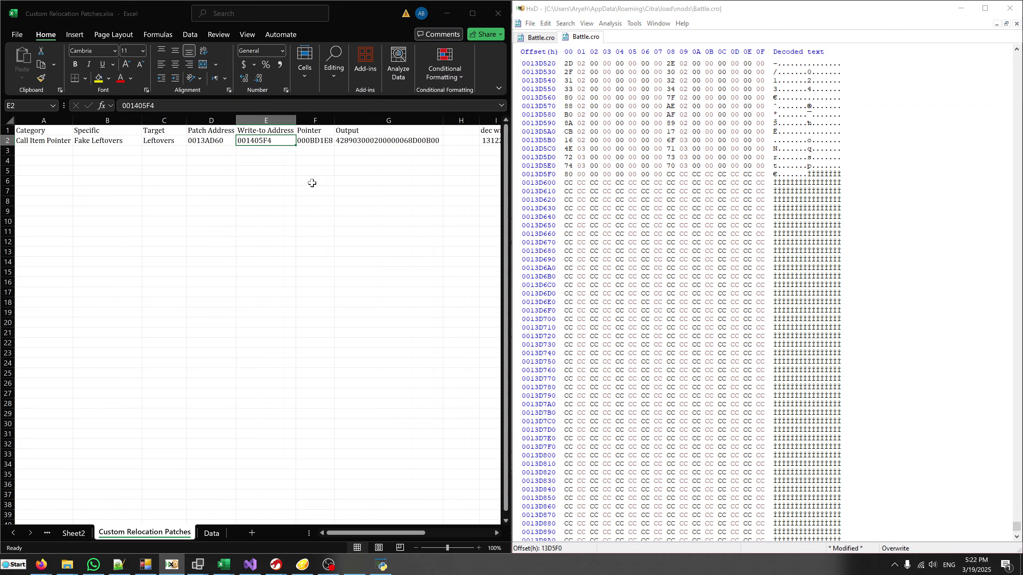
pyautogui.write('0013D')
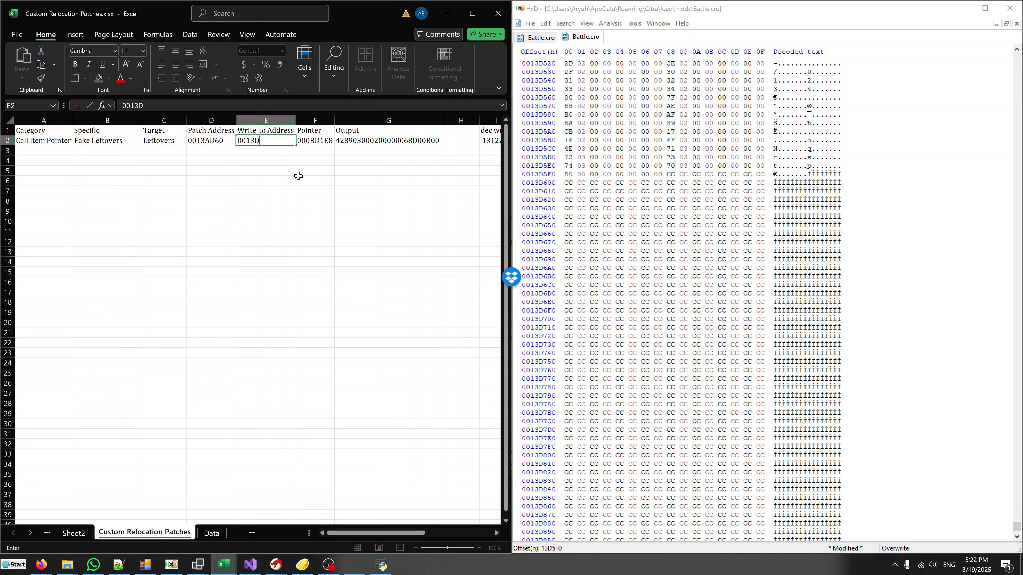
pyautogui.write('5F')
pyautogui.write('0')
pyautogui.press('Tab')
pyautogui.hotkey('shift', 'Tab')
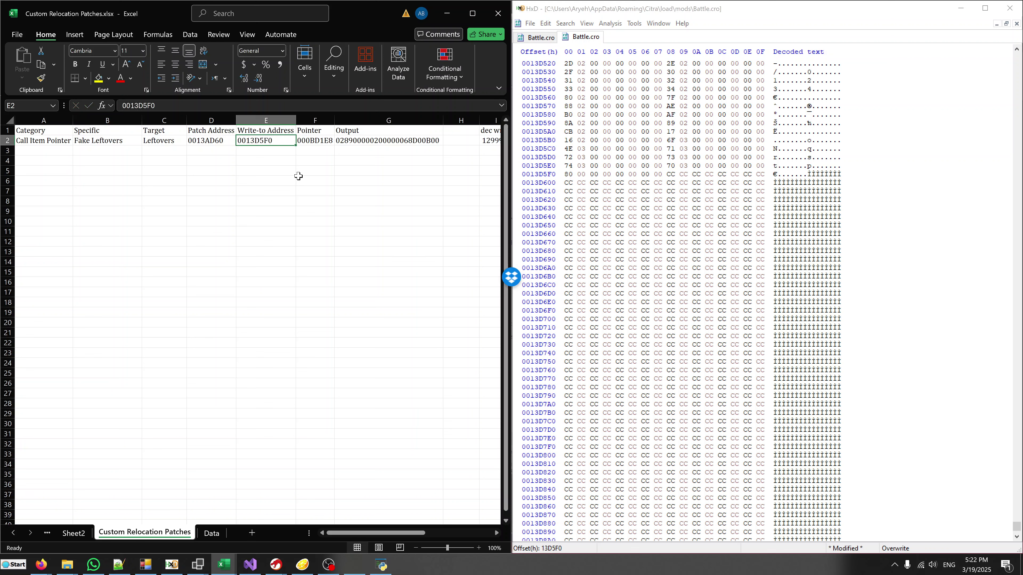
# Step: Copy Leftovers' Code (File) address 000BC9B4 from Battle.cro function call changes.xlsx into the Fake Leftovers entry's Pointer as a value
pyautogui.press('Tab')
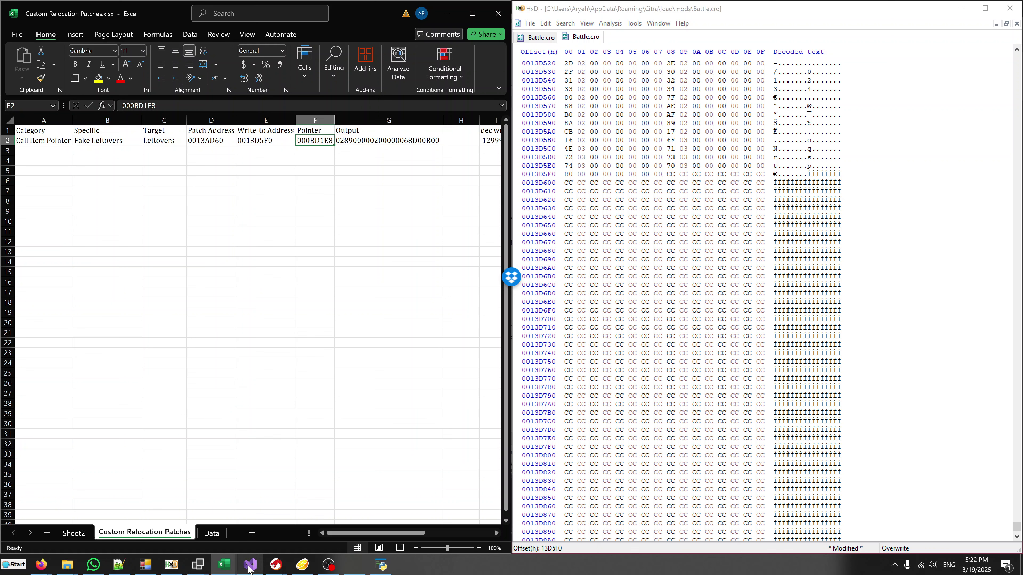
pyautogui.moveTo(224, 565)
pyautogui.moveTo(371, 520)
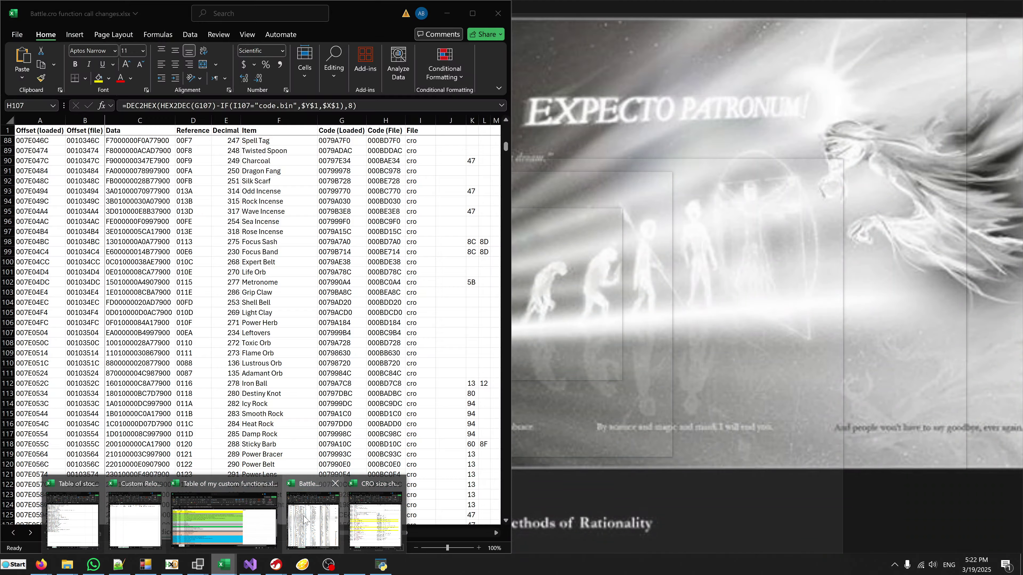
pyautogui.click(304, 520)
pyautogui.press('super+Right')
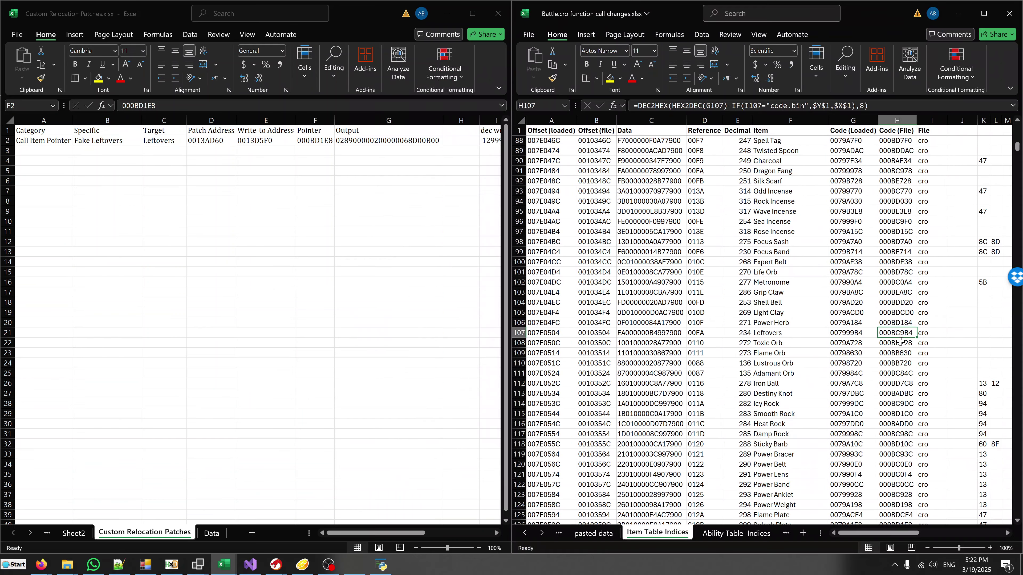
pyautogui.hotkey('ctrl', 'c')
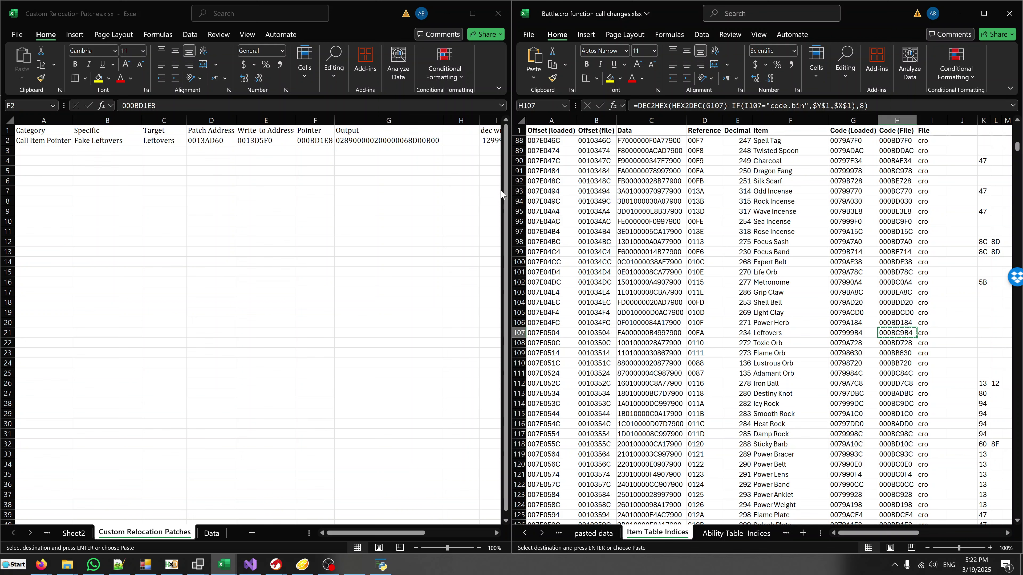
pyautogui.click(321, 139)
pyautogui.rightClick(320, 139)
pyautogui.click(368, 217)
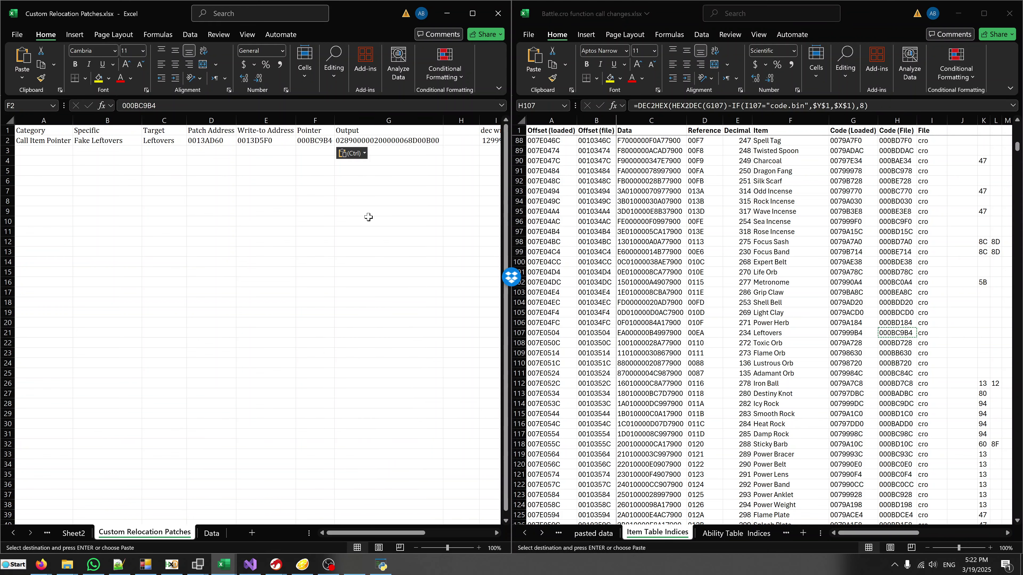
pyautogui.click(363, 200)
pyautogui.click(318, 139)
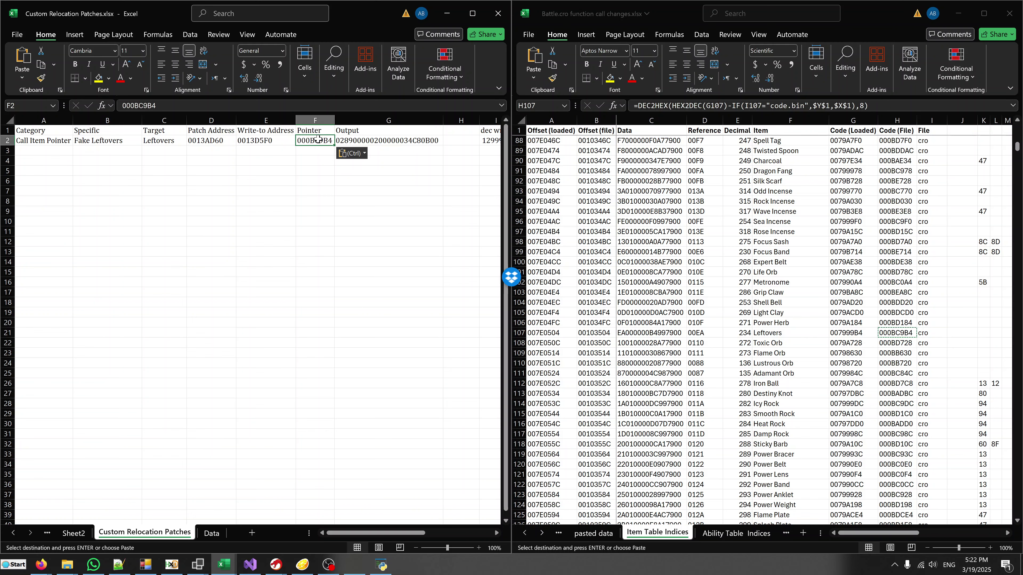
# Step: Maximize the patch workbook and fill the row 2 helper formulas, dec write through word 3, down to row 36
pyautogui.click(398, 143)
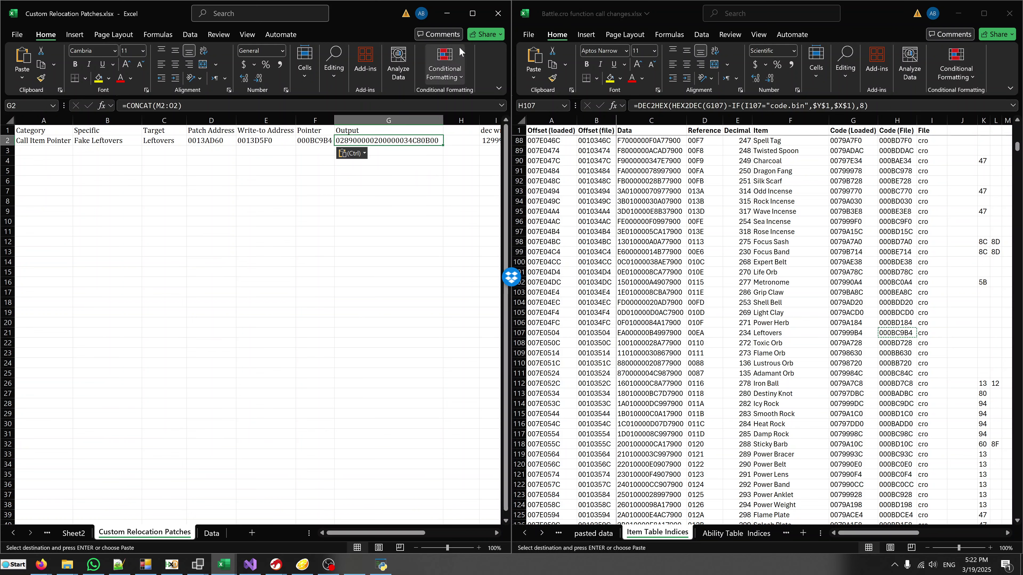
pyautogui.click(473, 14)
pyautogui.moveTo(497, 140); pyautogui.dragTo(828, 486)
pyautogui.click(508, 150)
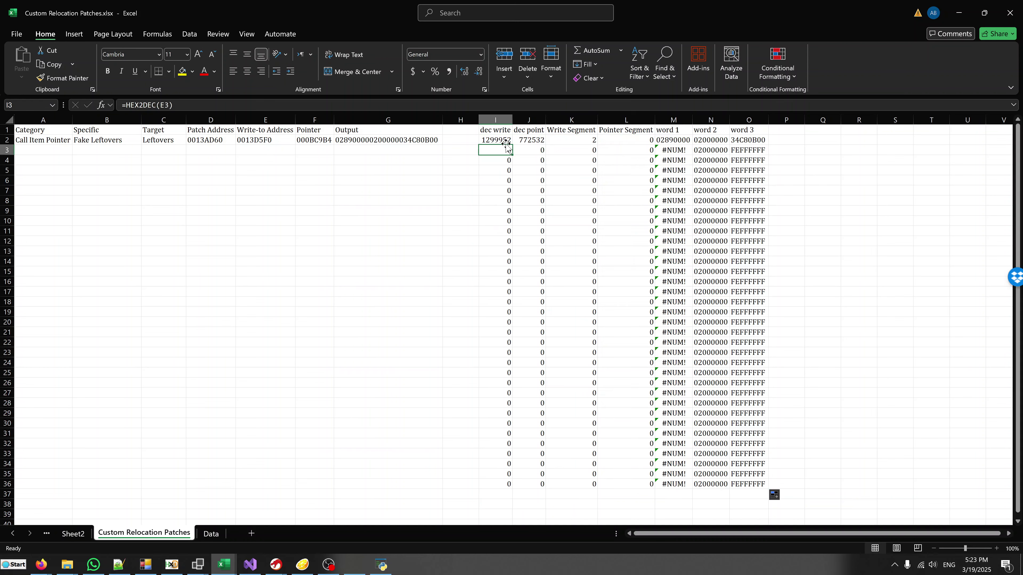
# Step: Examine the row 2 address inputs and the dec write formula that converts the Write-to Address
pyautogui.click(495, 139)
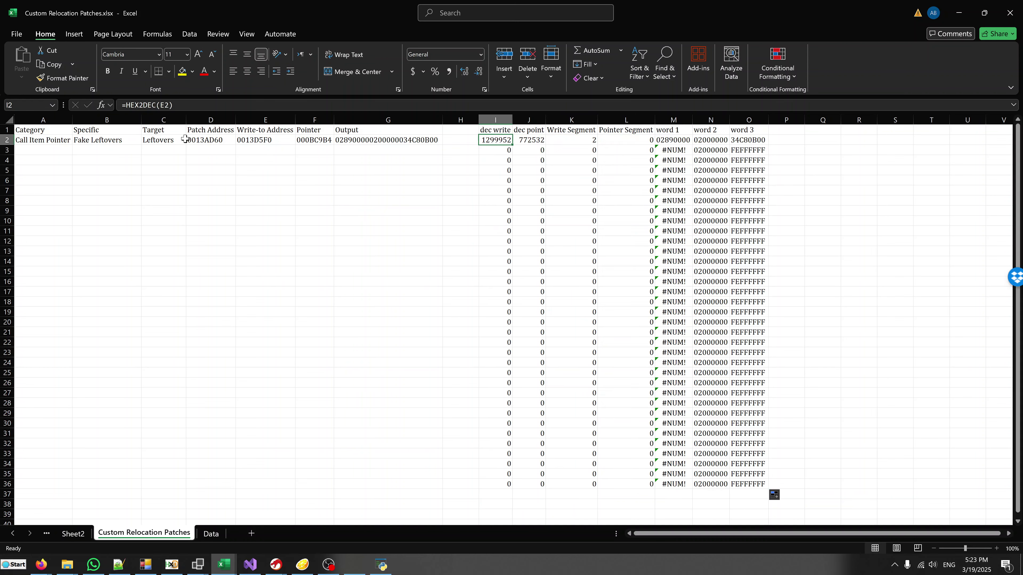
pyautogui.moveTo(185, 139); pyautogui.dragTo(318, 140)
pyautogui.moveTo(203, 140); pyautogui.dragTo(322, 141)
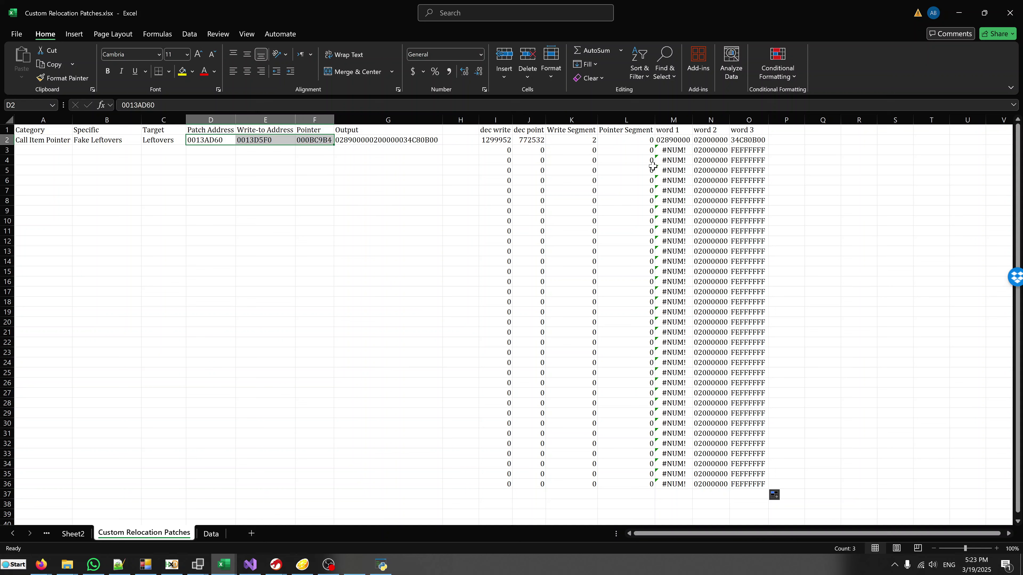
pyautogui.click(496, 139)
pyautogui.click(314, 138)
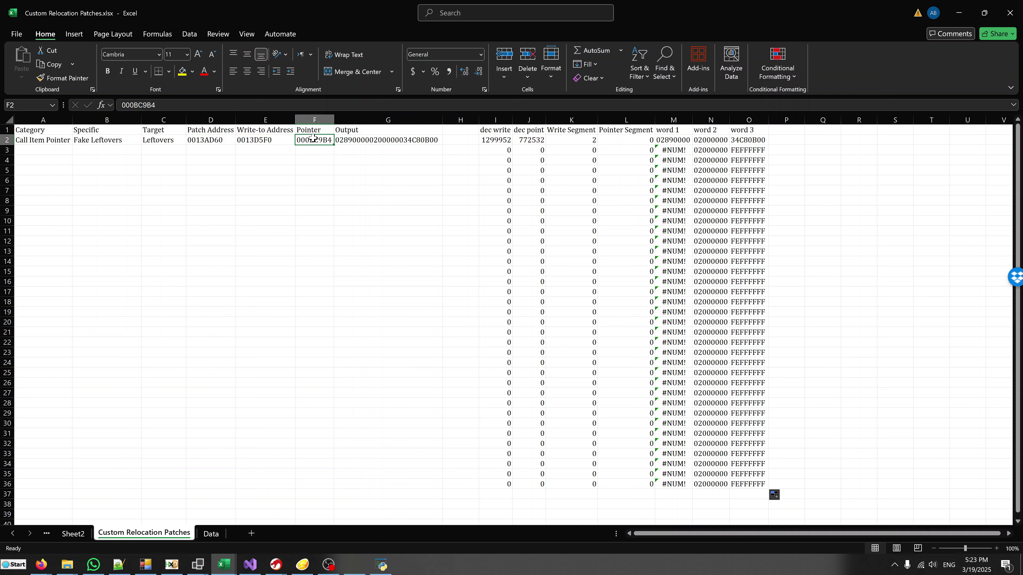
# Step: Look through the Data, Sheet2 and Table locations and sizes sheets, and return to Custom Relocation Patches
pyautogui.click(208, 534)
pyautogui.click(99, 535)
pyautogui.click(72, 533)
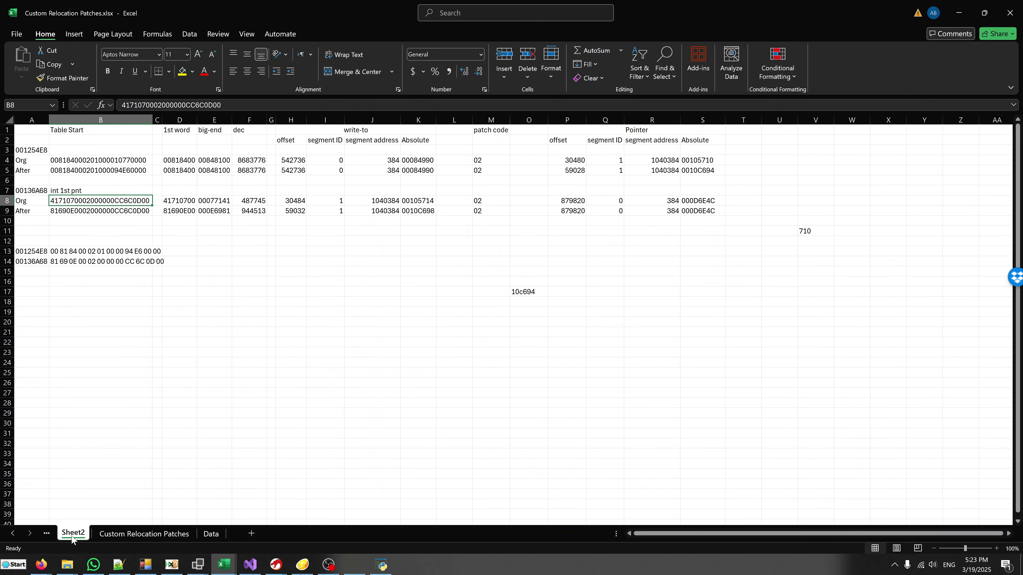
pyautogui.click(45, 534)
pyautogui.click(65, 535)
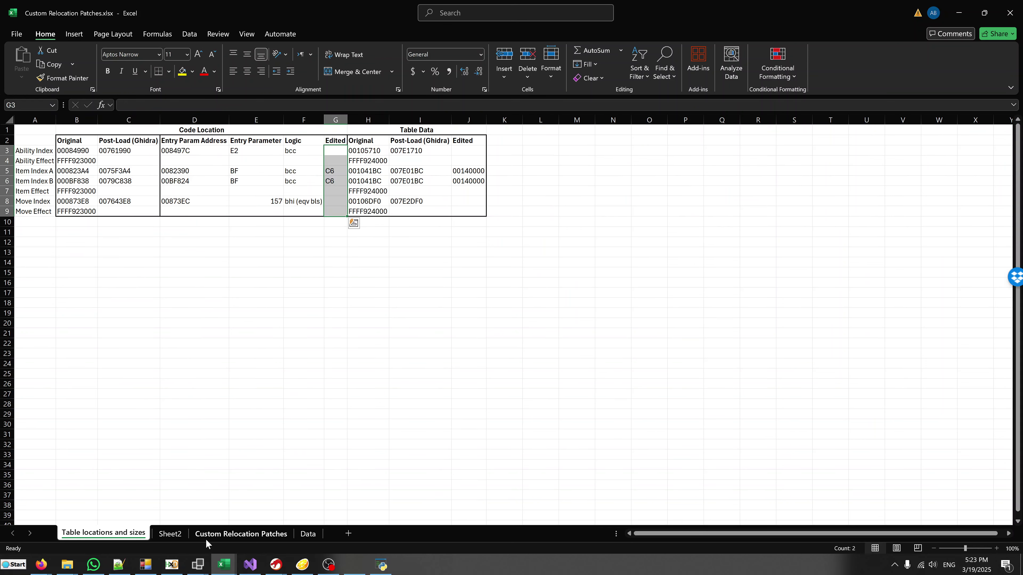
pyautogui.click(241, 534)
# Step: Examine the row 2 formulas for the decimal addresses, write and pointer segments, and words 1 to 3
pyautogui.click(539, 140)
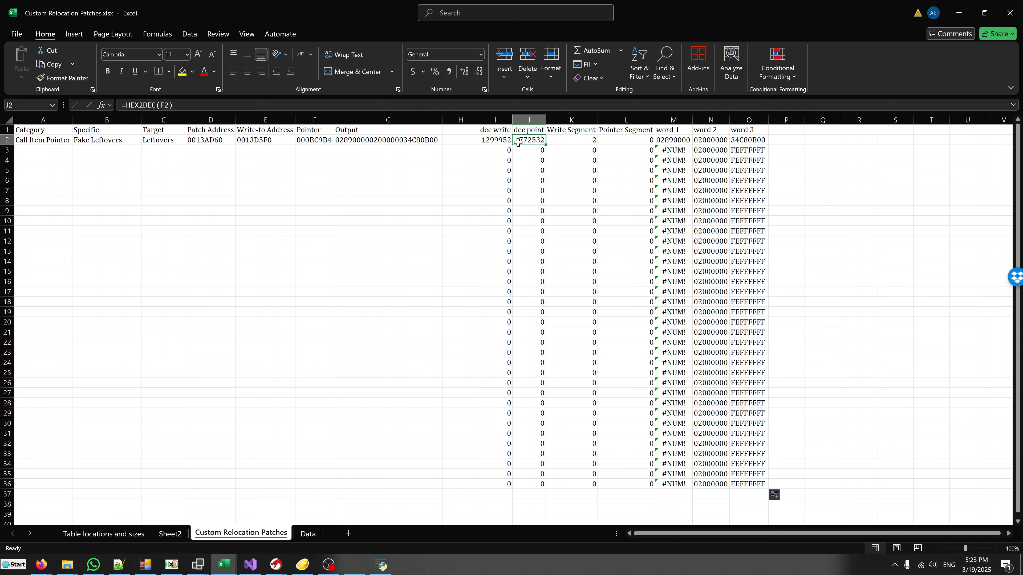
pyautogui.click(505, 143)
pyautogui.press('Right')
pyautogui.press('Right')
pyautogui.press('Right')
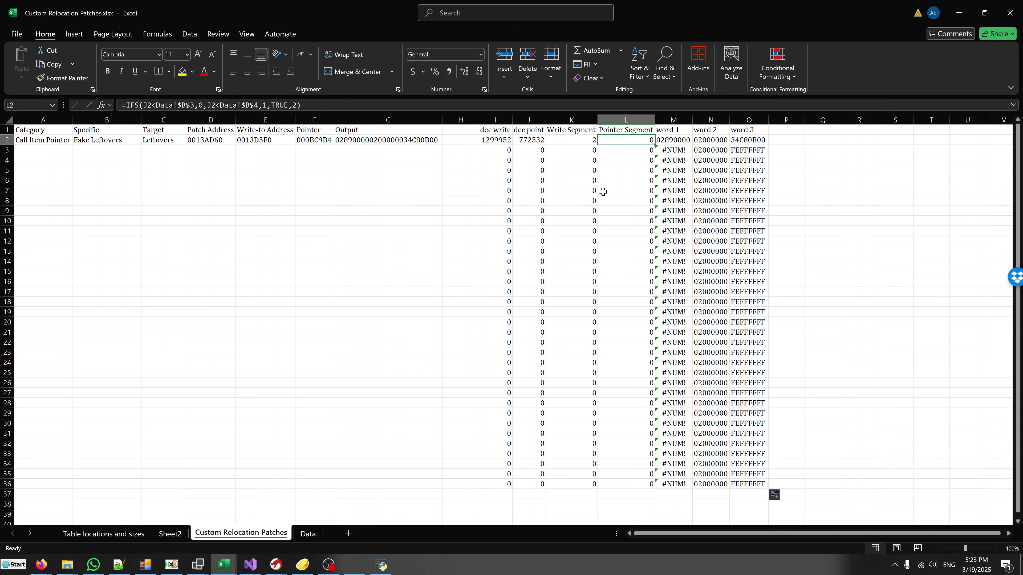
pyautogui.press('Right')
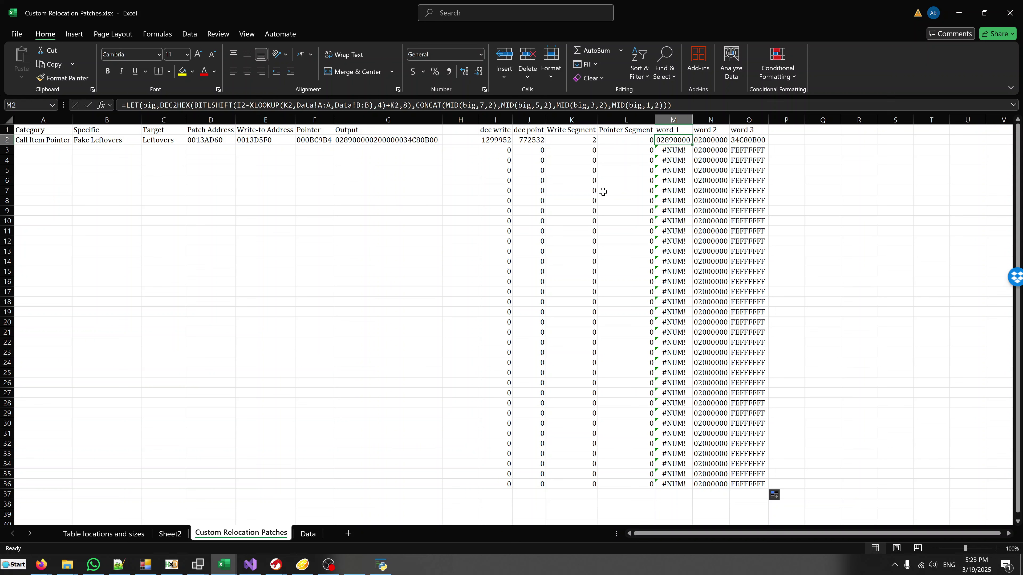
pyautogui.press('Right')
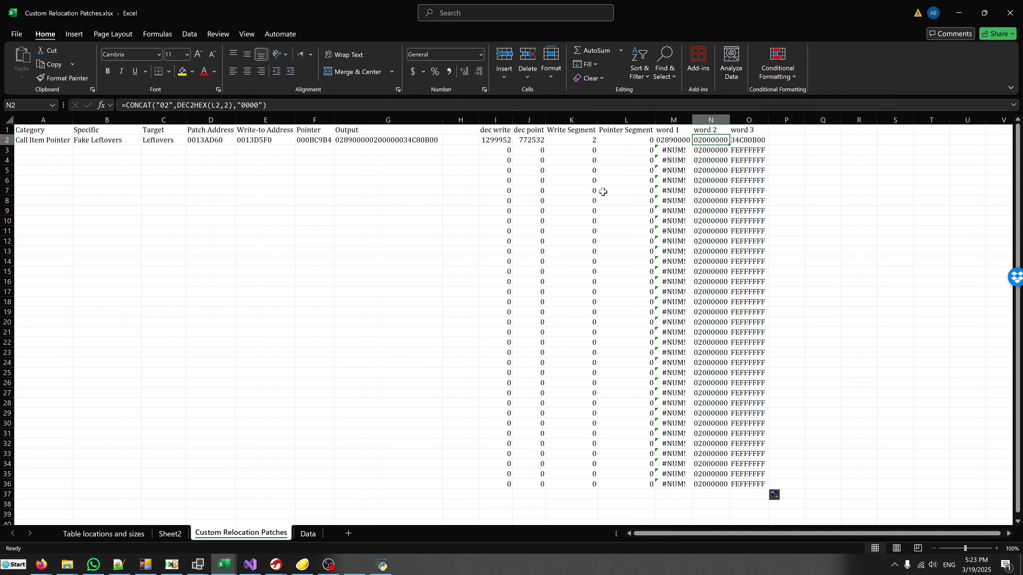
pyautogui.press('Right')
pyautogui.press('Left')
pyautogui.press('Left')
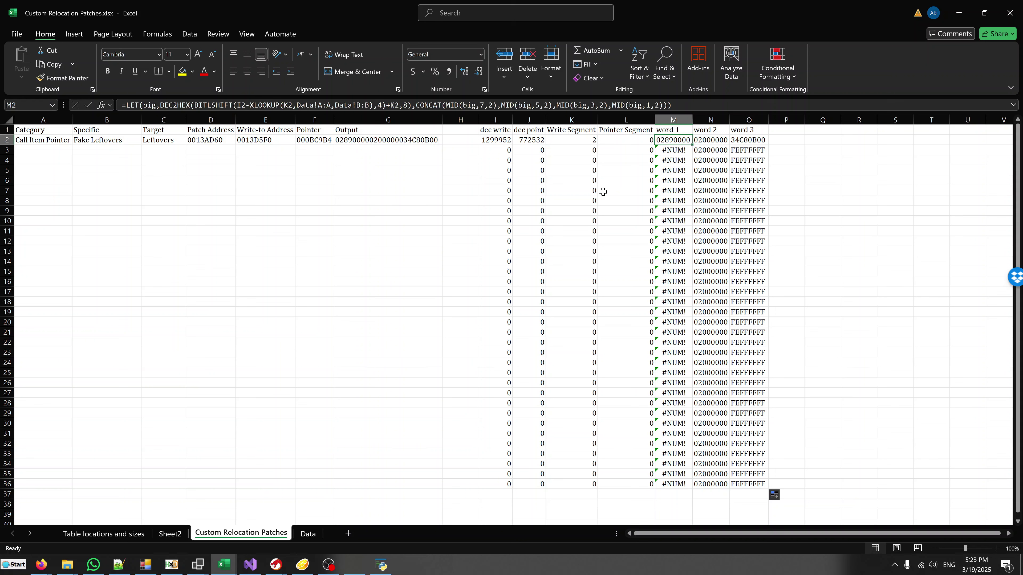
pyautogui.press('Right')
pyautogui.press('Left')
# Step: Place the patch workbook beside HxD and go to the entry's Patch Address 0013AD60 in Battle.cro
pyautogui.click(172, 565)
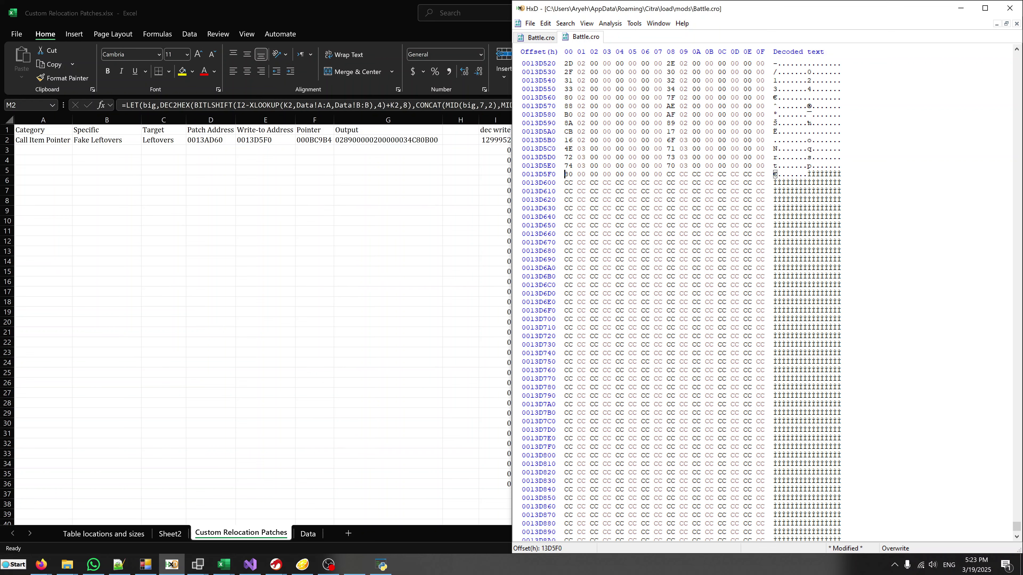
pyautogui.hotkey('alt', 'Tab')
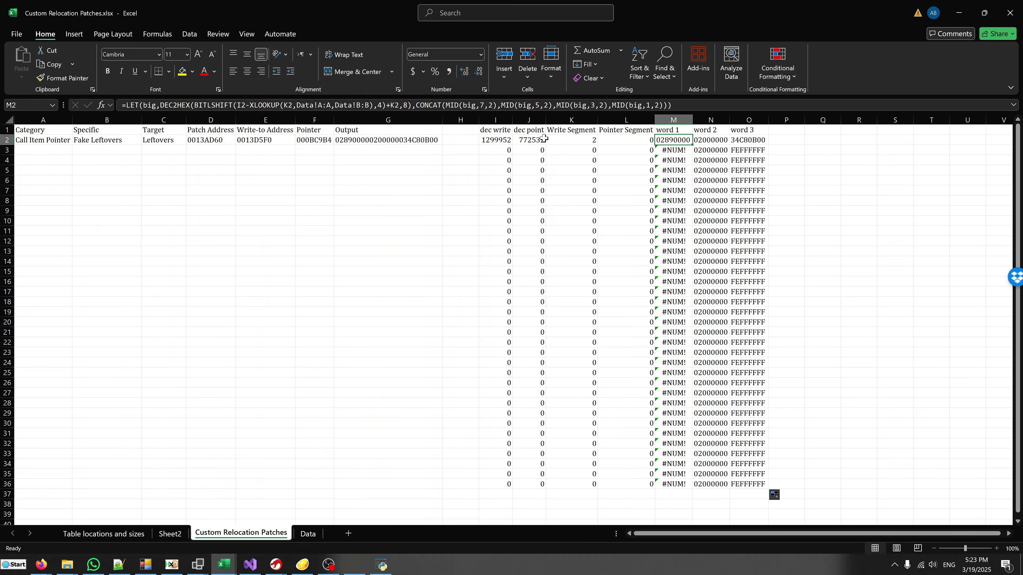
pyautogui.click(536, 139)
pyautogui.click(388, 143)
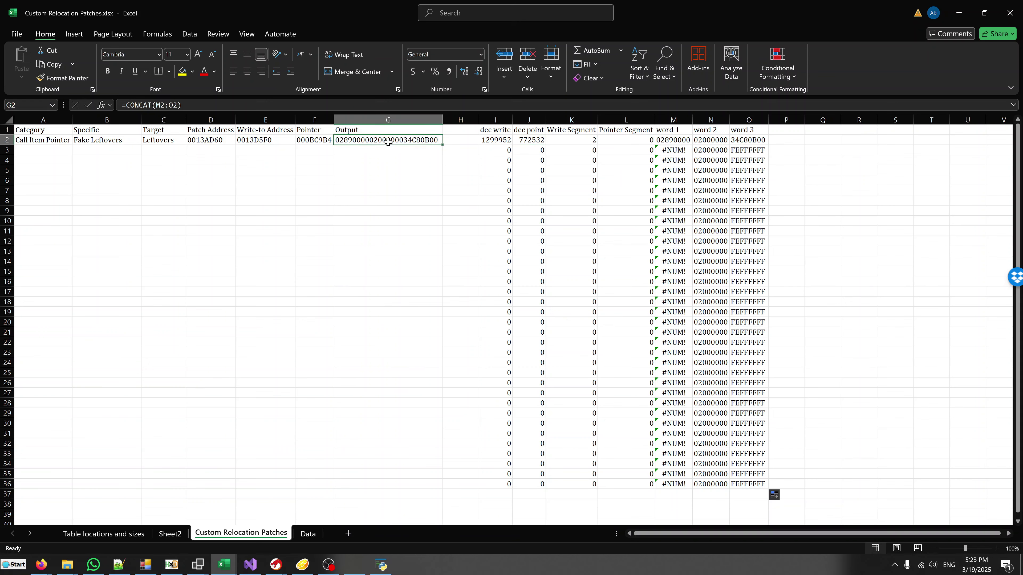
pyautogui.moveTo(703, 7); pyautogui.dragTo(1, 107)
pyautogui.click(211, 140)
pyautogui.hotkey('ctrl', 'c')
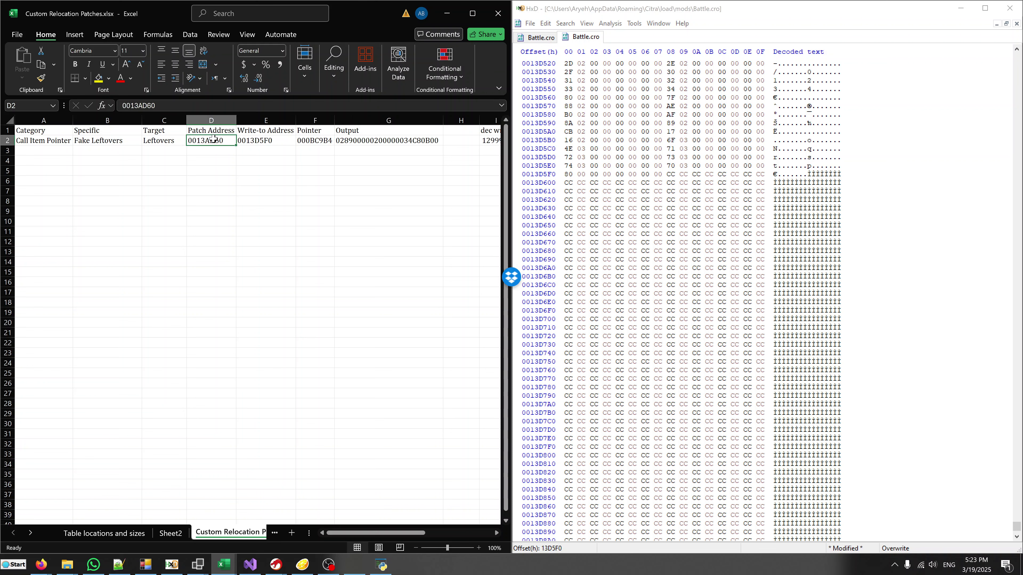
pyautogui.click(542, 177)
pyautogui.hotkey('ctrl', 'g')
pyautogui.hotkey('ctrl', 'v')
pyautogui.press('Return')
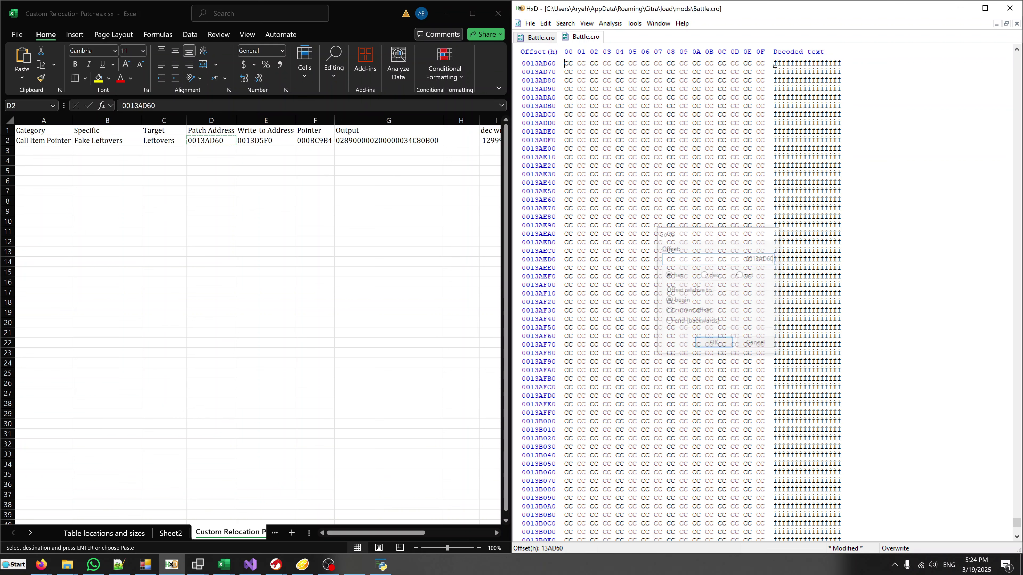
pyautogui.hotkey('shift', 'Right')
pyautogui.hotkey('shift', 'Right')
pyautogui.hotkey('shift', 'Right')
pyautogui.hotkey('shift', 'Right')
pyautogui.hotkey('shift', 'Right')
pyautogui.hotkey('shift', 'Right')
pyautogui.hotkey('shift', 'Right')
pyautogui.hotkey('shift', 'Right')
pyautogui.hotkey('shift', 'Right')
pyautogui.hotkey('shift', 'Right')
pyautogui.hotkey('shift', 'Right')
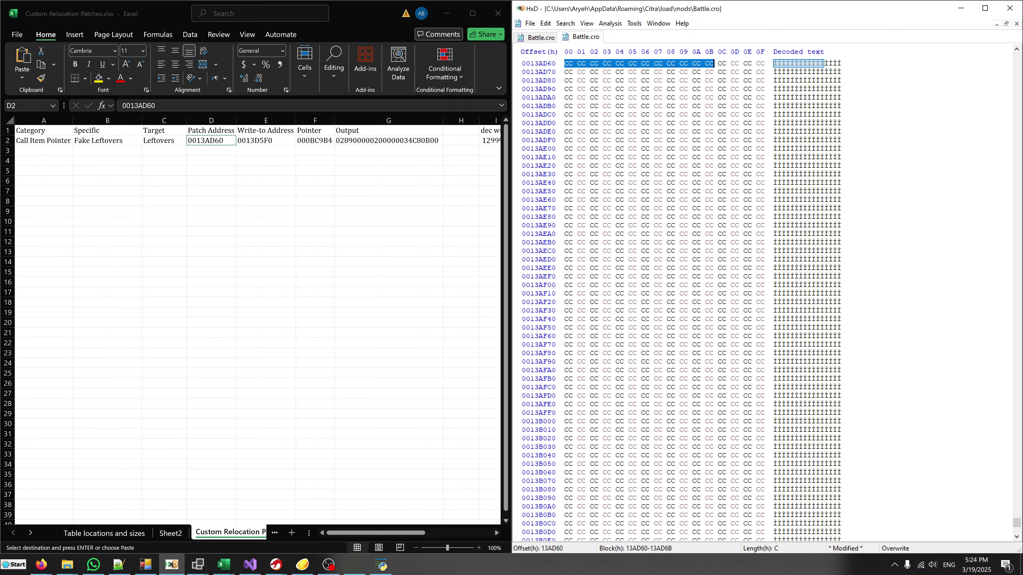
pyautogui.click(389, 140)
pyautogui.hotkey('ctrl', 'c')
pyautogui.click(735, 13)
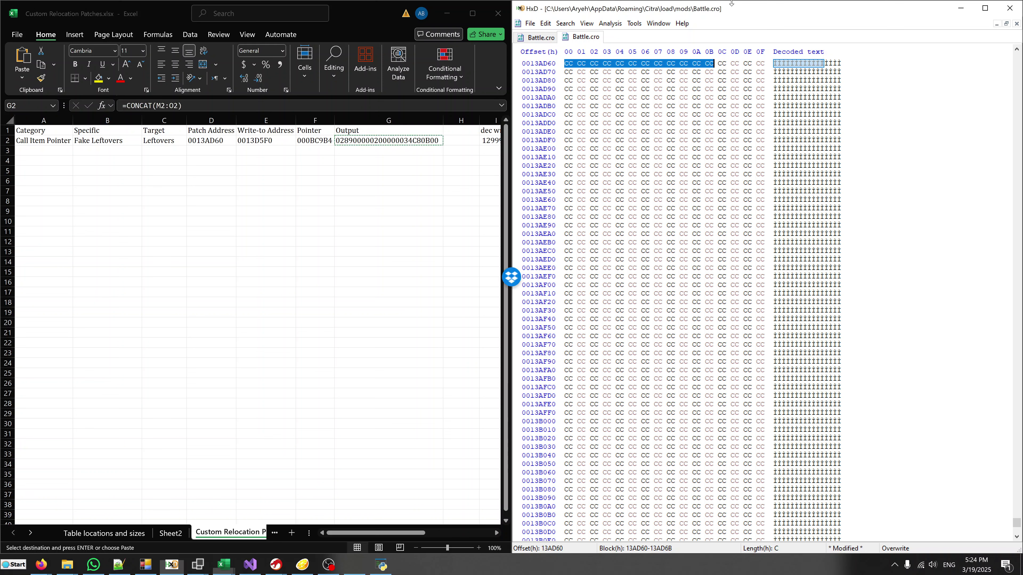
pyautogui.hotkey('ctrl', 'v')
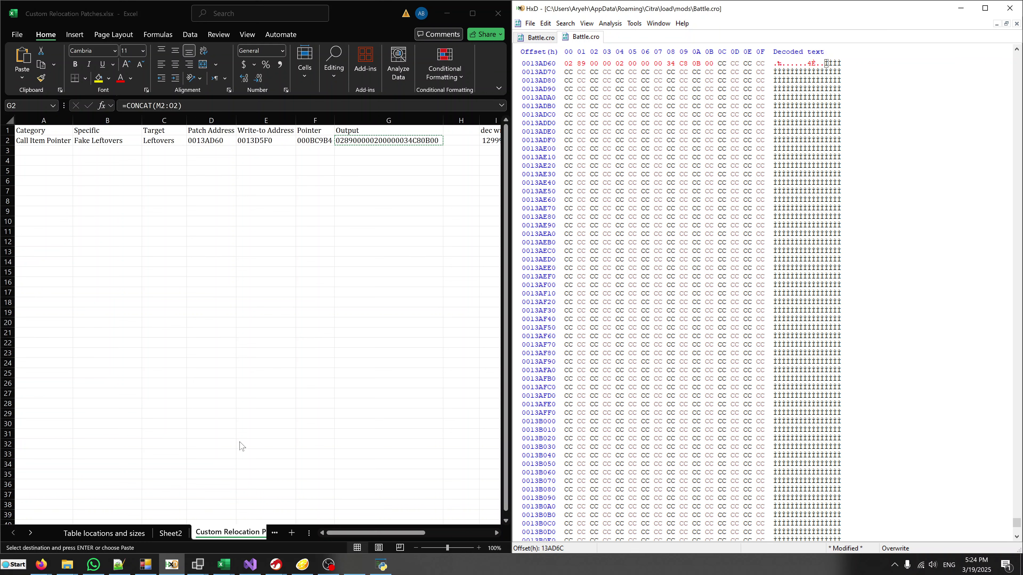
# Step: Look through item 128's stats in the pk3DS Item Editor, close it, and check the ExeFS, CRO and RomFS tools
pyautogui.click(198, 565)
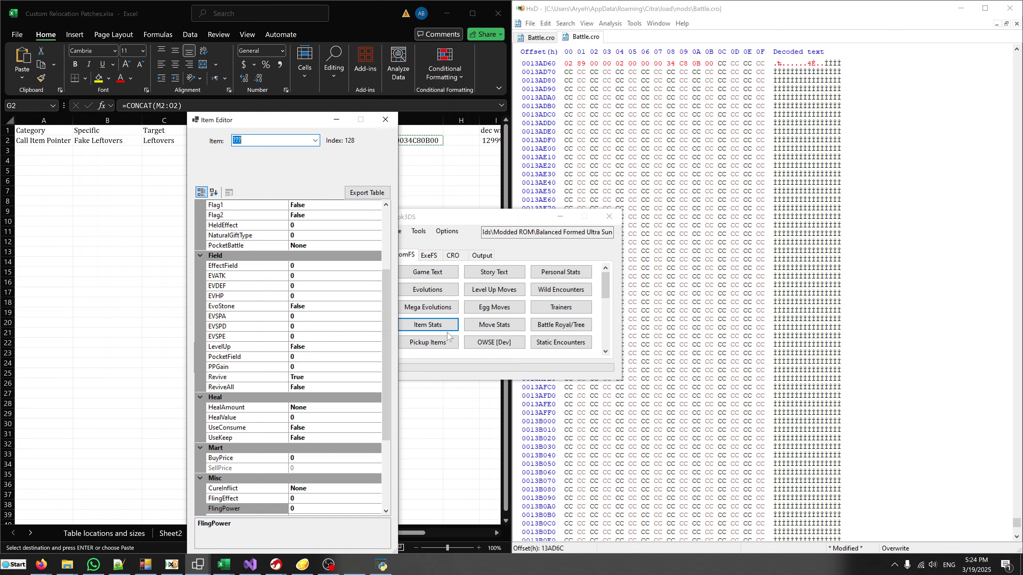
pyautogui.scroll(-4, 338, 378)
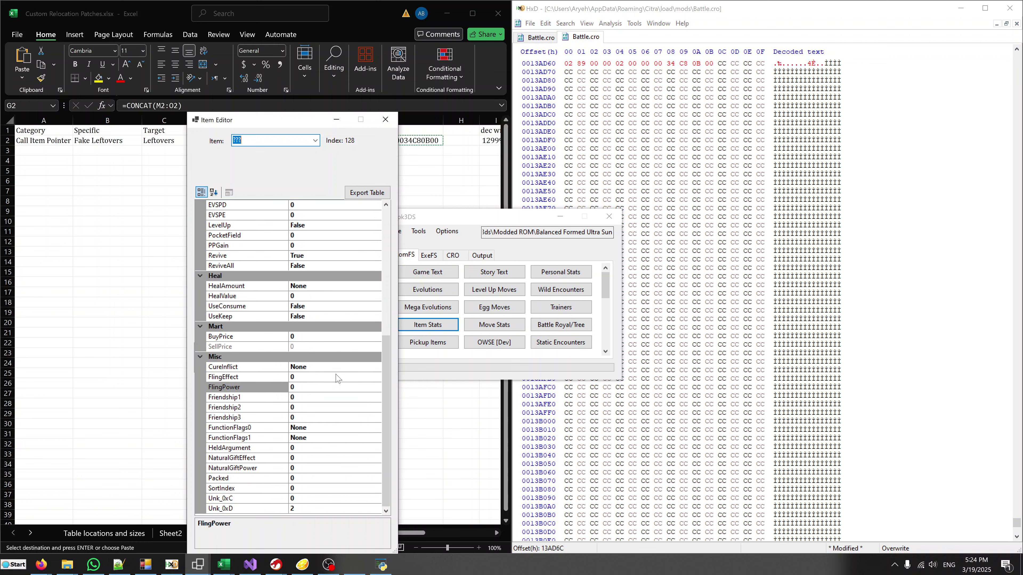
pyautogui.scroll(5, 326, 250)
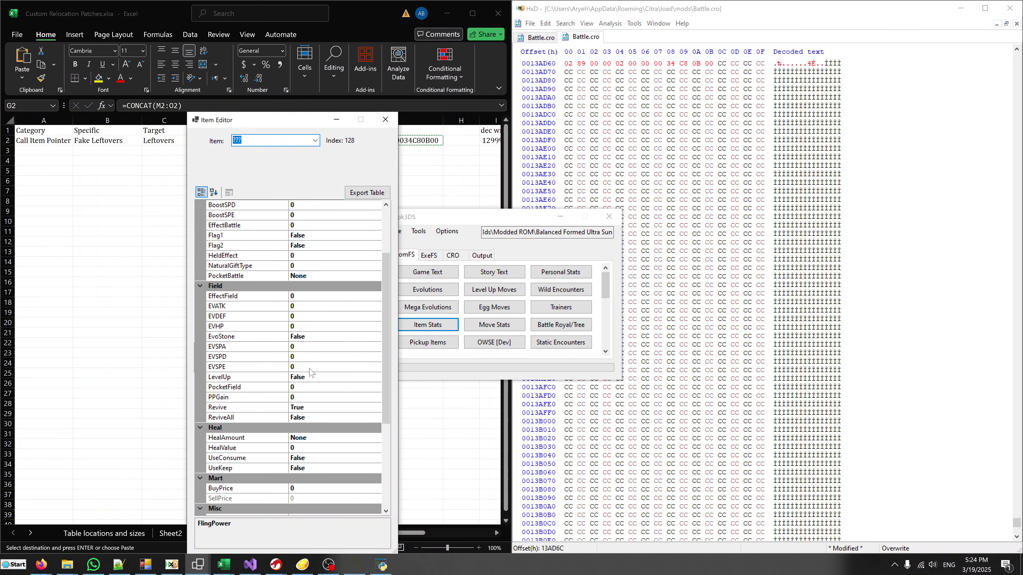
pyautogui.scroll(3, 309, 215)
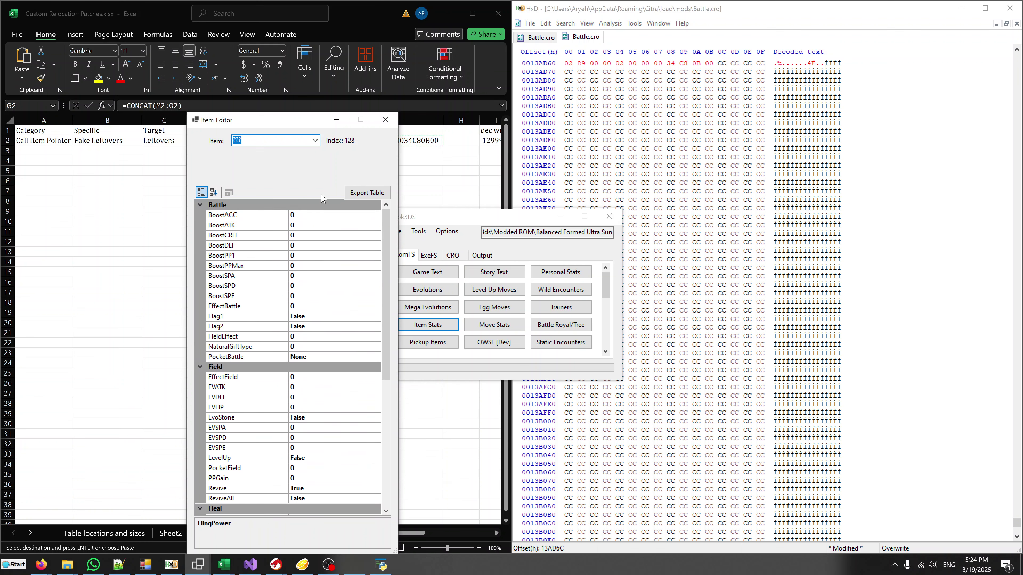
pyautogui.click(384, 121)
pyautogui.click(434, 257)
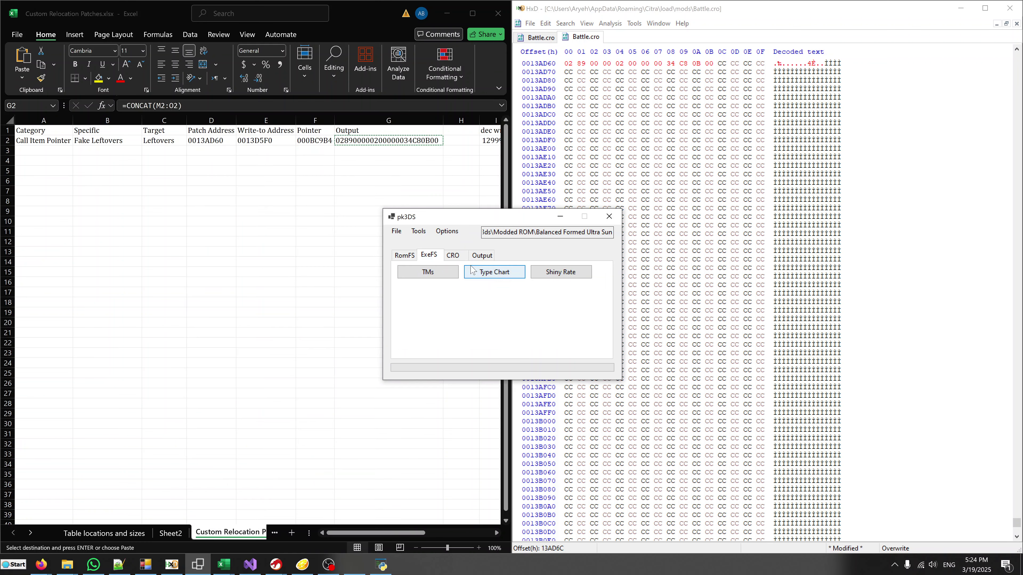
pyautogui.click(459, 255)
pyautogui.click(405, 256)
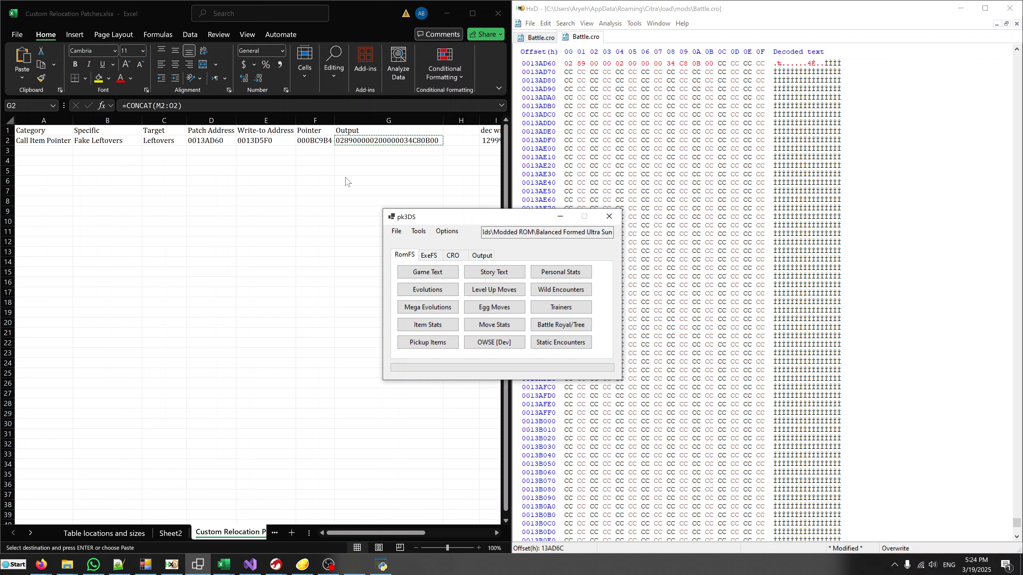
# Step: Save the patched Battle.cro in HxD and minimize the Custom Relocation Patches workbook
pyautogui.click(716, 13)
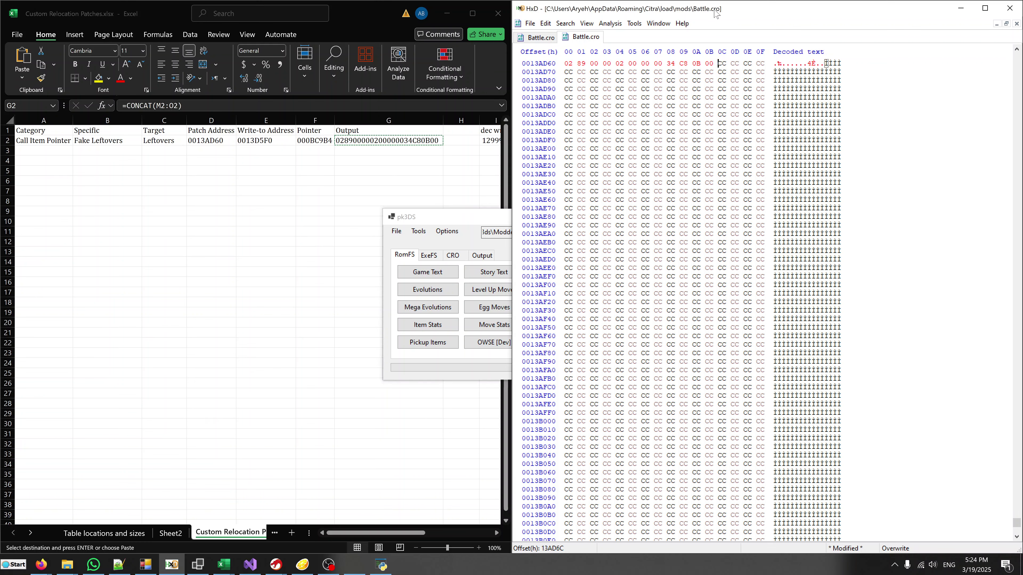
pyautogui.hotkey('ctrl', 's')
pyautogui.hotkey('alt', 'Tab')
pyautogui.scroll(-3, 262, 526)
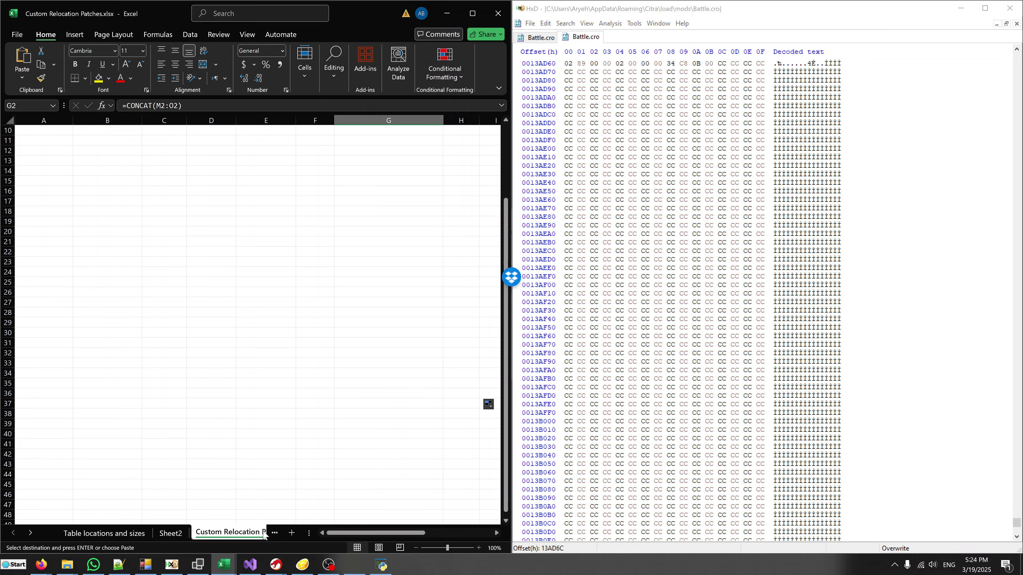
pyautogui.scroll(-1, 266, 533)
pyautogui.click(447, 13)
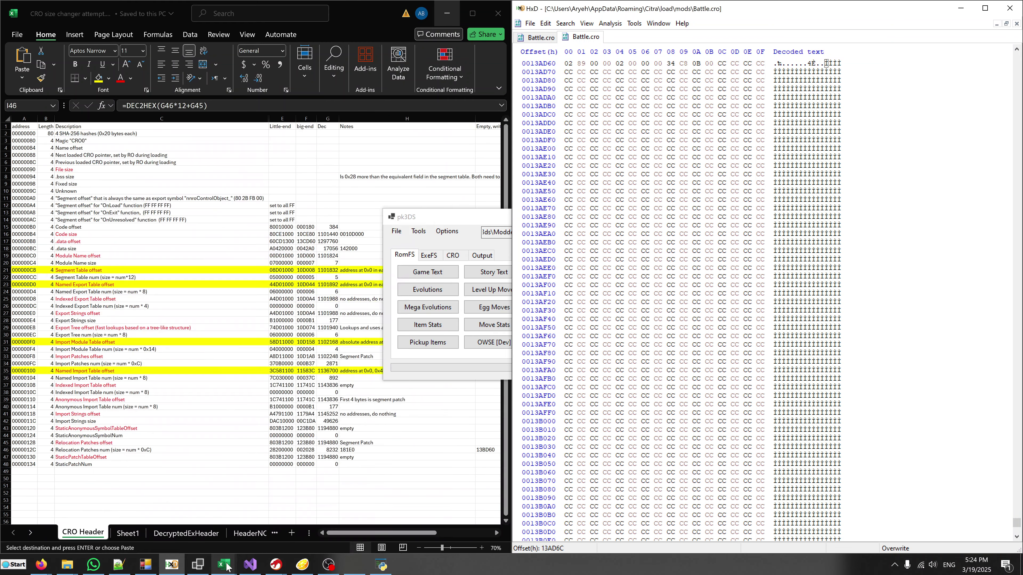
# Step: Open the Move Table Indices sheet of Battle.cro function call changes.xlsx and place the workbook beside HxD
pyautogui.moveTo(223, 566)
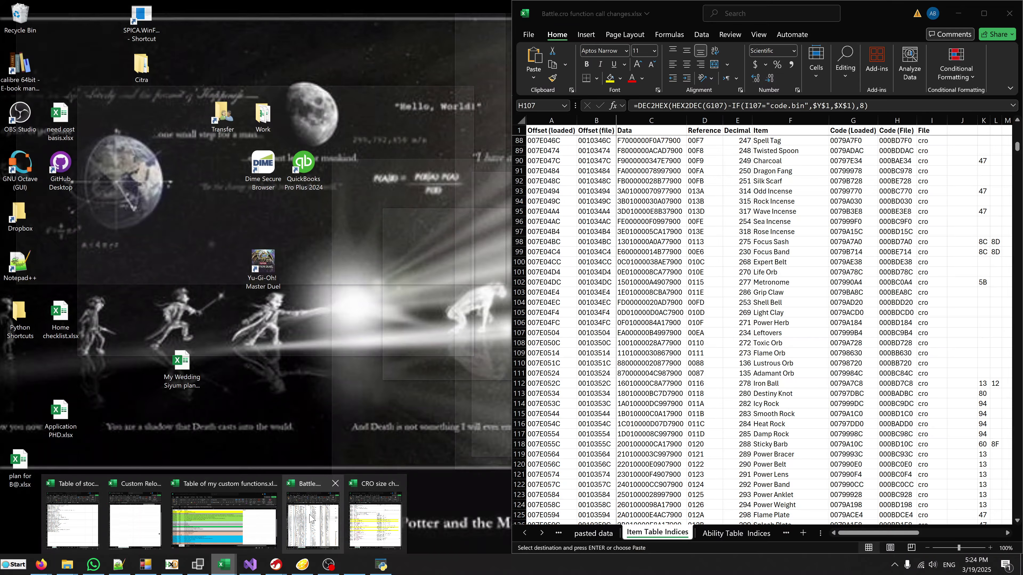
pyautogui.click(313, 520)
pyautogui.click(736, 533)
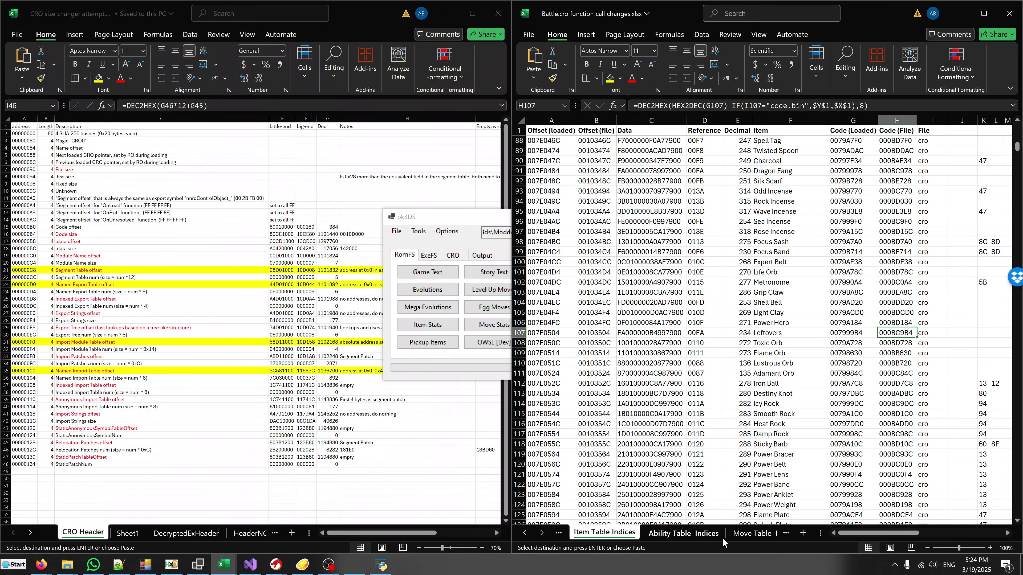
pyautogui.click(753, 532)
pyautogui.press('super+Left')
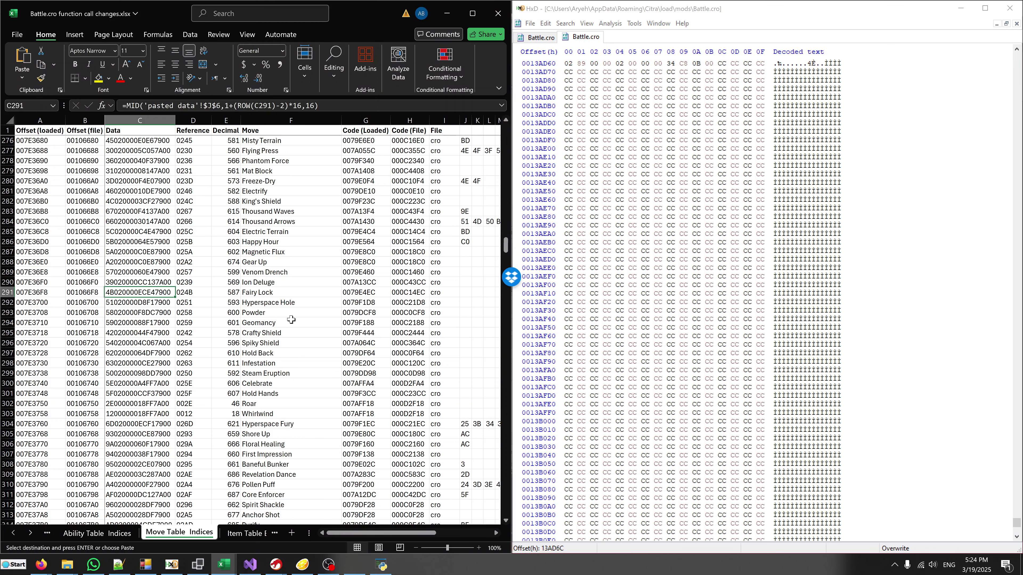
# Step: Switch to Ghidra's battle.cro listing and go to the last loaded offset of the move table, 007E38A0
pyautogui.moveTo(281, 567)
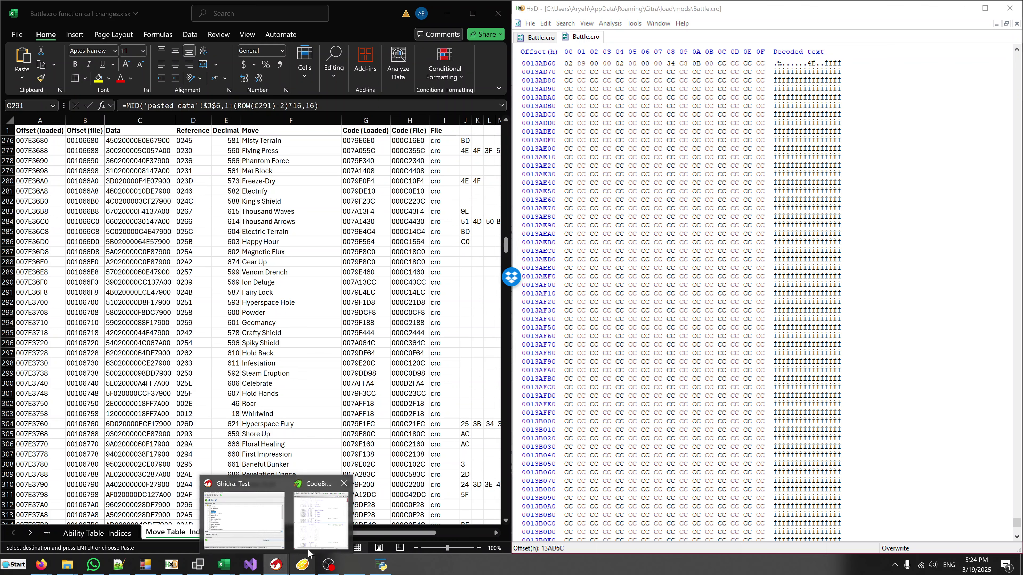
pyautogui.click(310, 509)
pyautogui.scroll(-20, 739, 314)
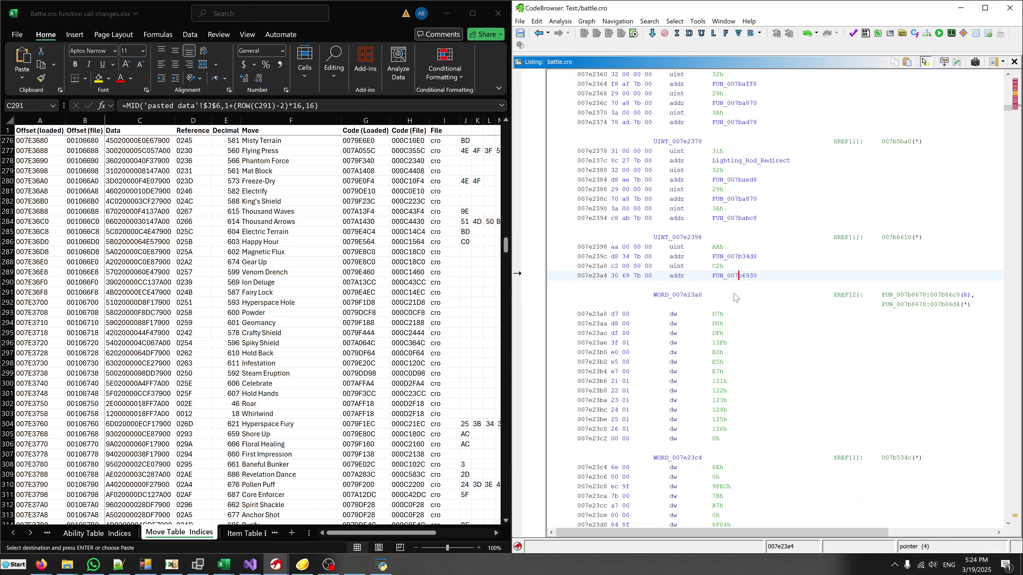
pyautogui.scroll(-15, 726, 321)
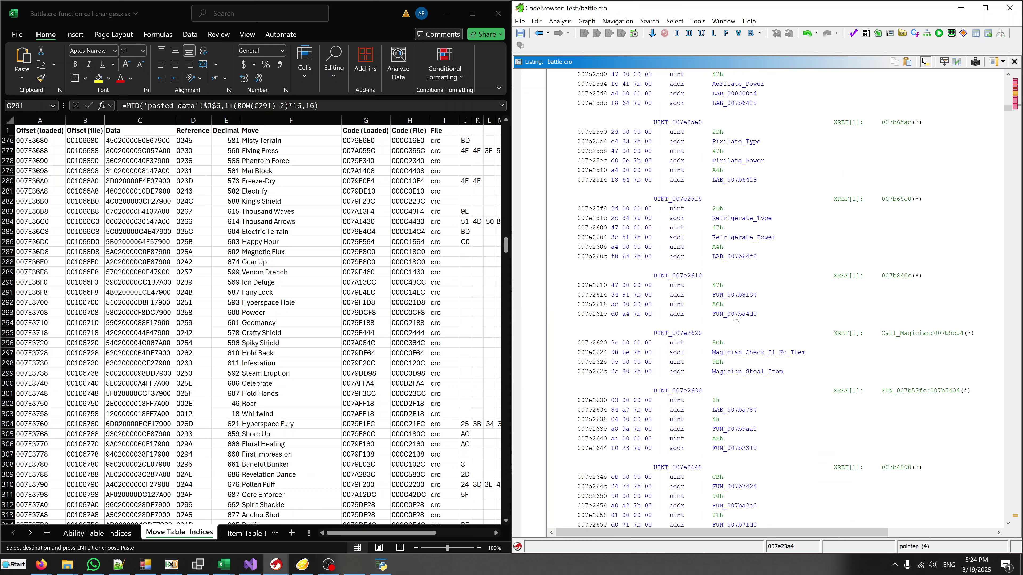
pyautogui.scroll(8, 718, 324)
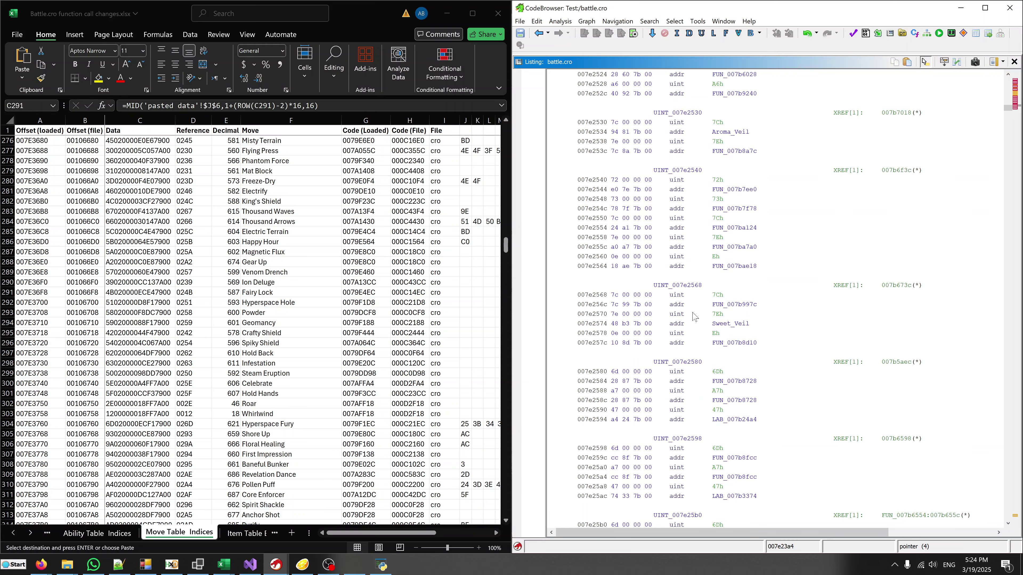
pyautogui.hotkey('alt', 'Tab')
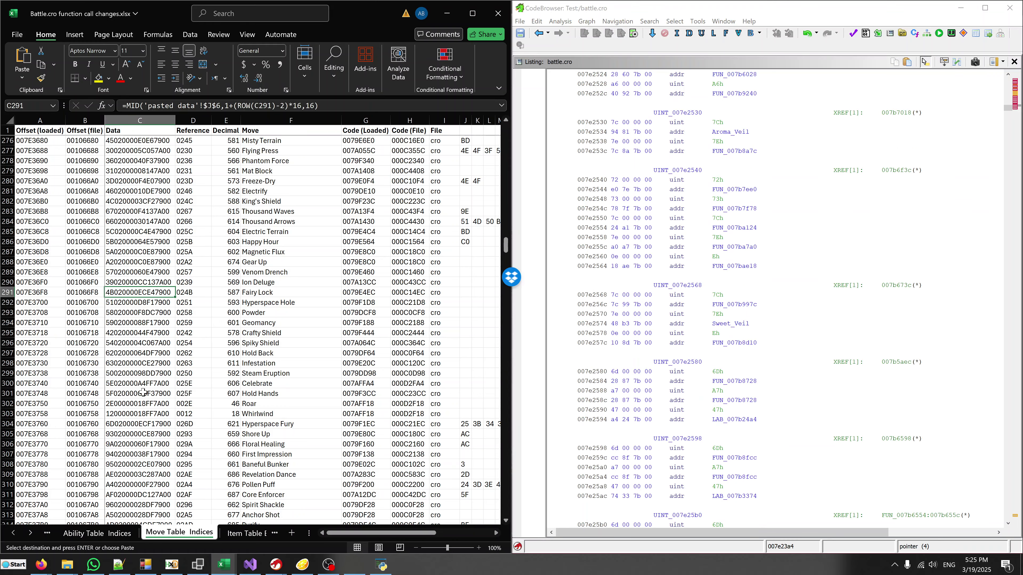
pyautogui.hotkey('ctrl', 'Left')
pyautogui.hotkey('ctrl', 'Down')
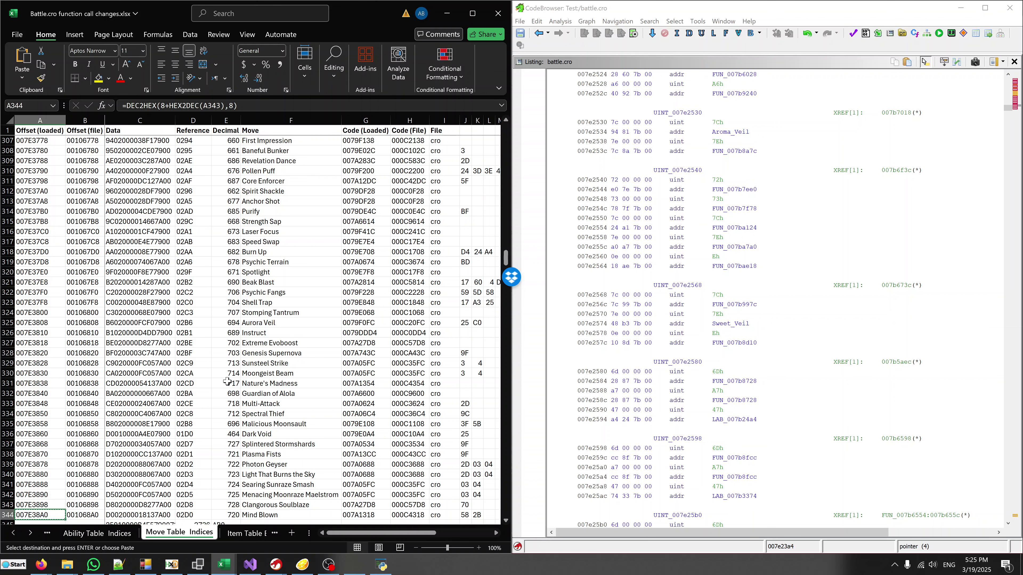
pyautogui.scroll(-5, 227, 382)
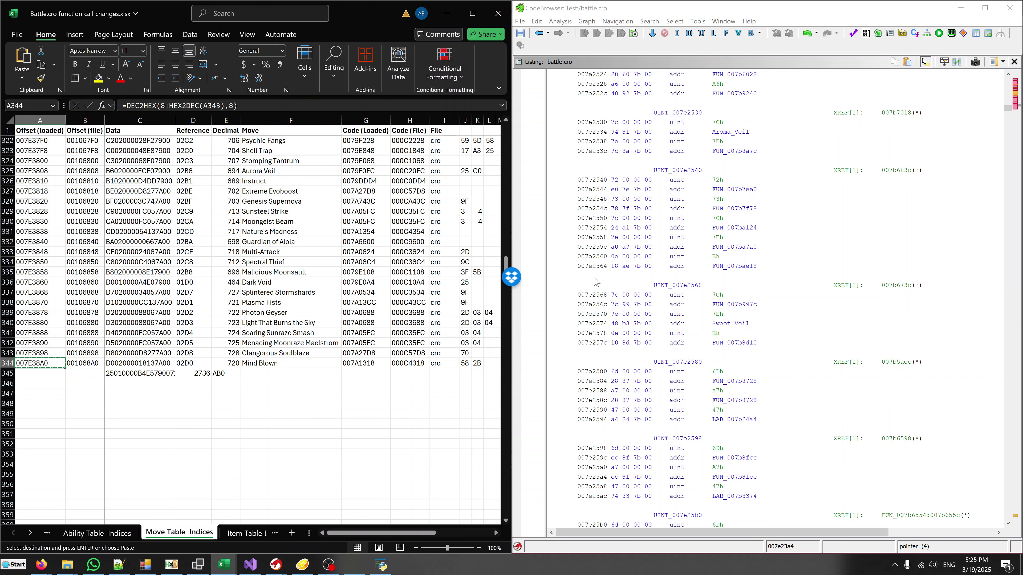
pyautogui.click(626, 260)
pyautogui.press('g')
pyautogui.hotkey('ctrl', 'v')
pyautogui.press('Return')
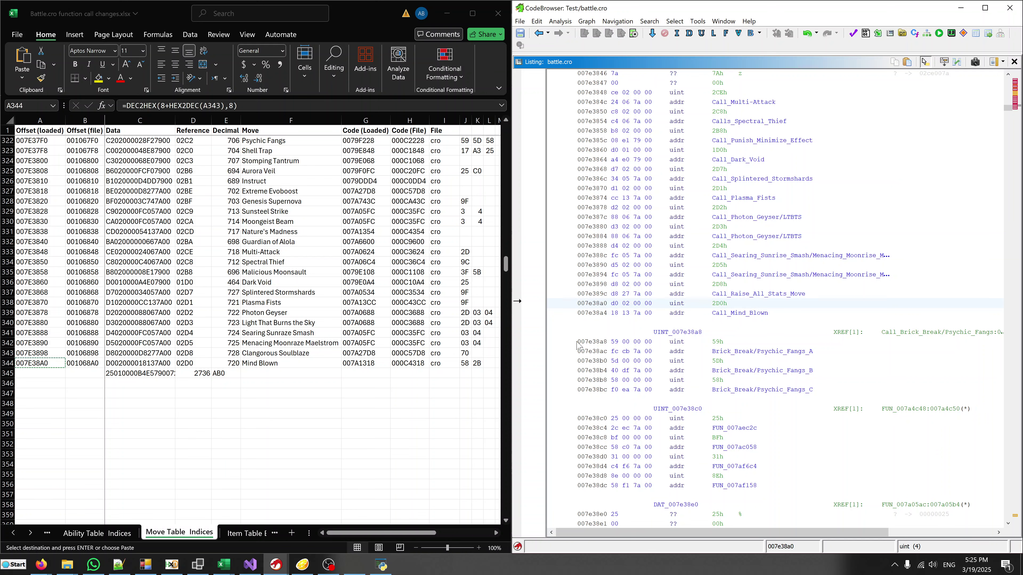
# Step: Select the Brick Break/Psychic Fangs table at 007e38a8 and examine the move function tables that follow it
pyautogui.moveTo(579, 346); pyautogui.dragTo(813, 391)
pyautogui.scroll(-2, 748, 380)
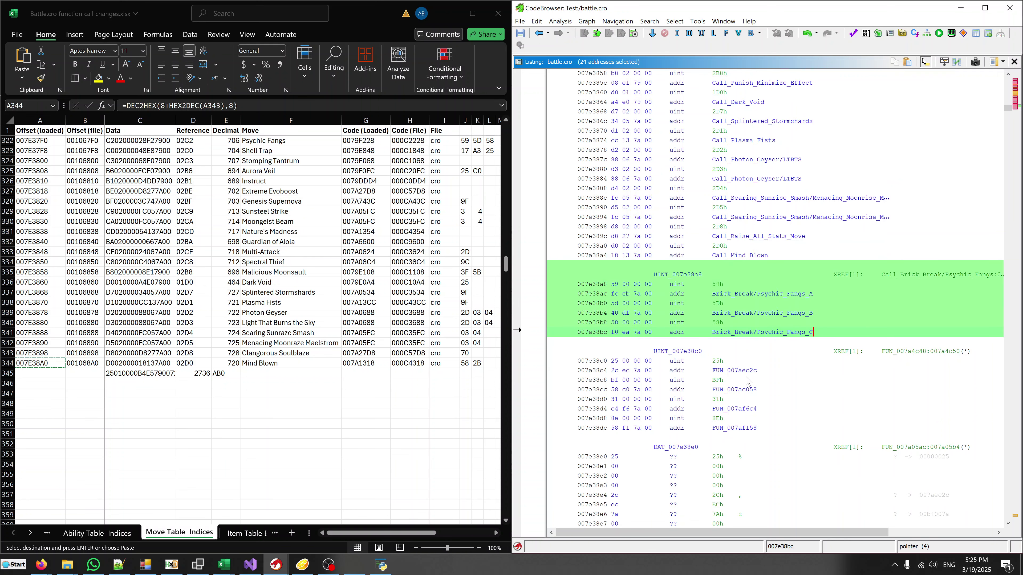
pyautogui.scroll(-20, 747, 381)
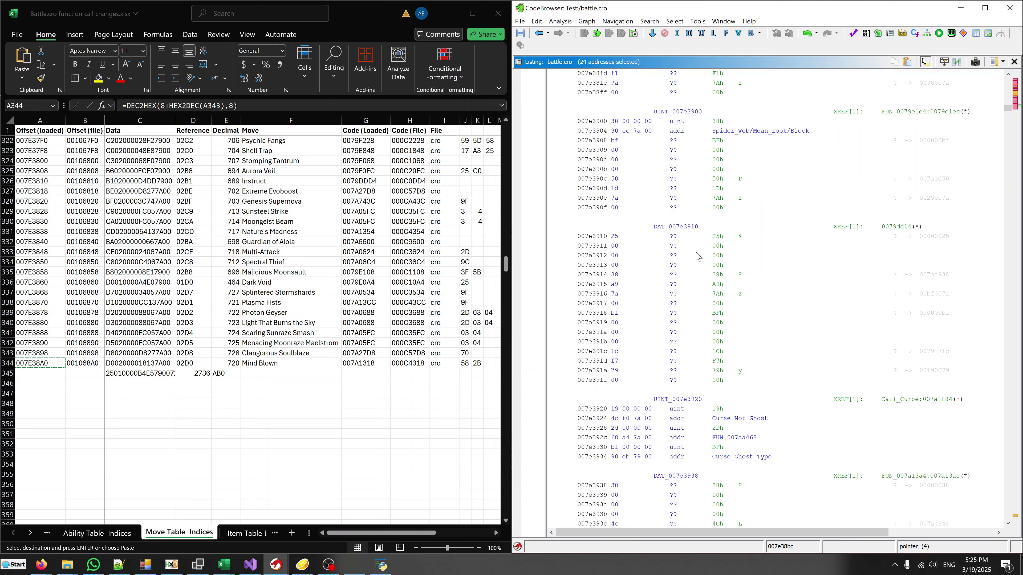
pyautogui.scroll(-15, 698, 256)
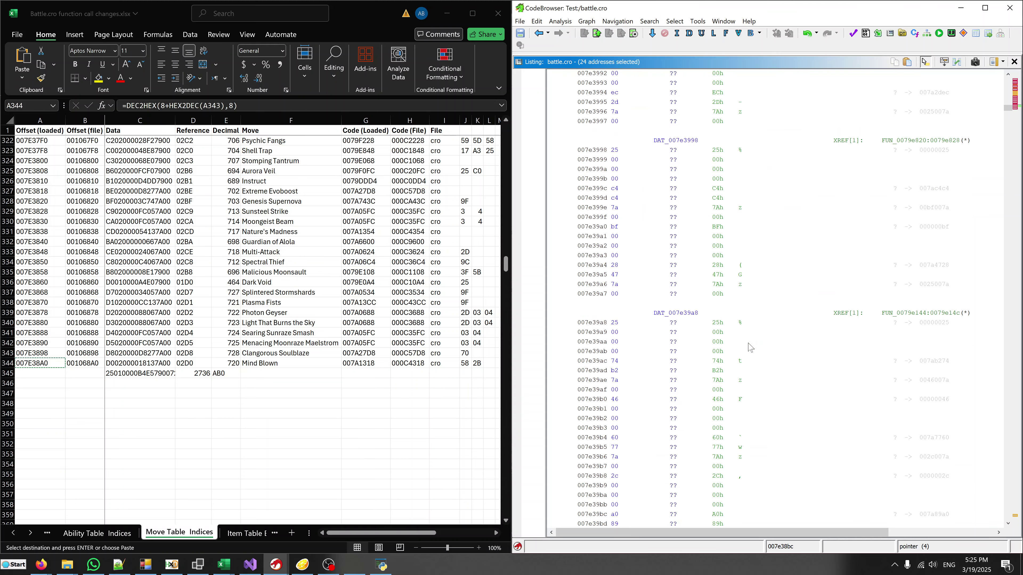
pyautogui.scroll(-20, 750, 347)
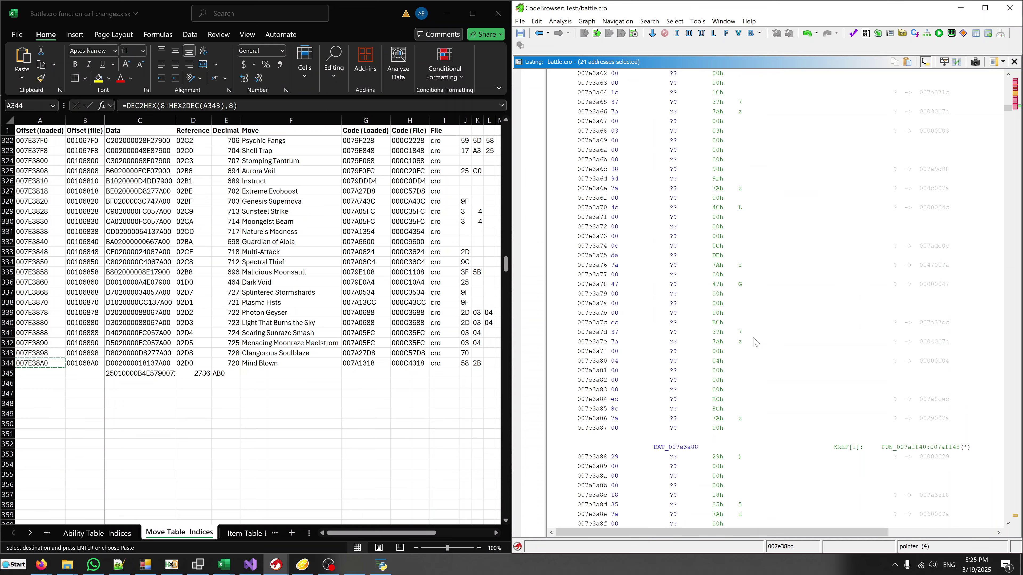
pyautogui.scroll(-10, 755, 342)
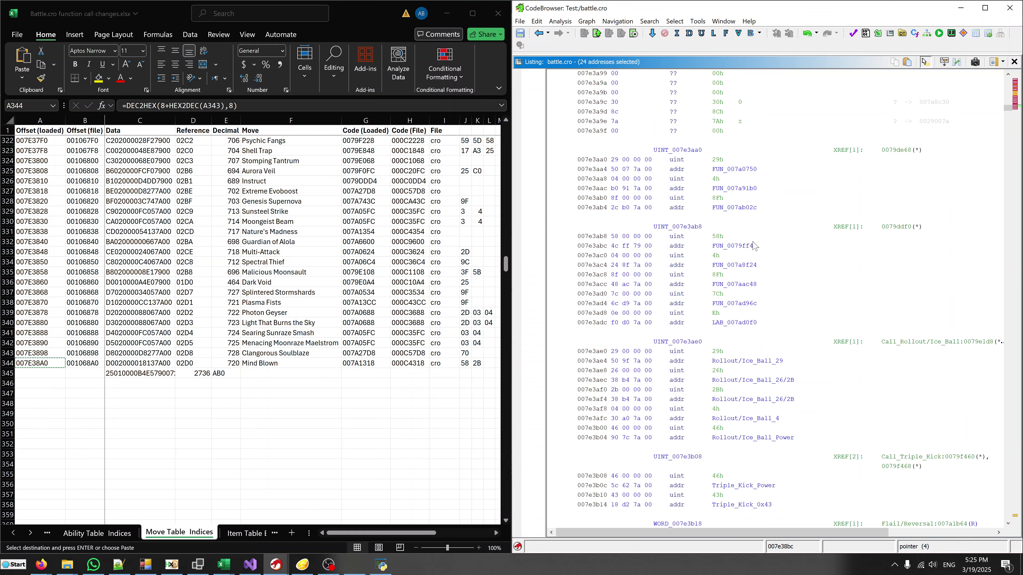
pyautogui.scroll(3, 754, 243)
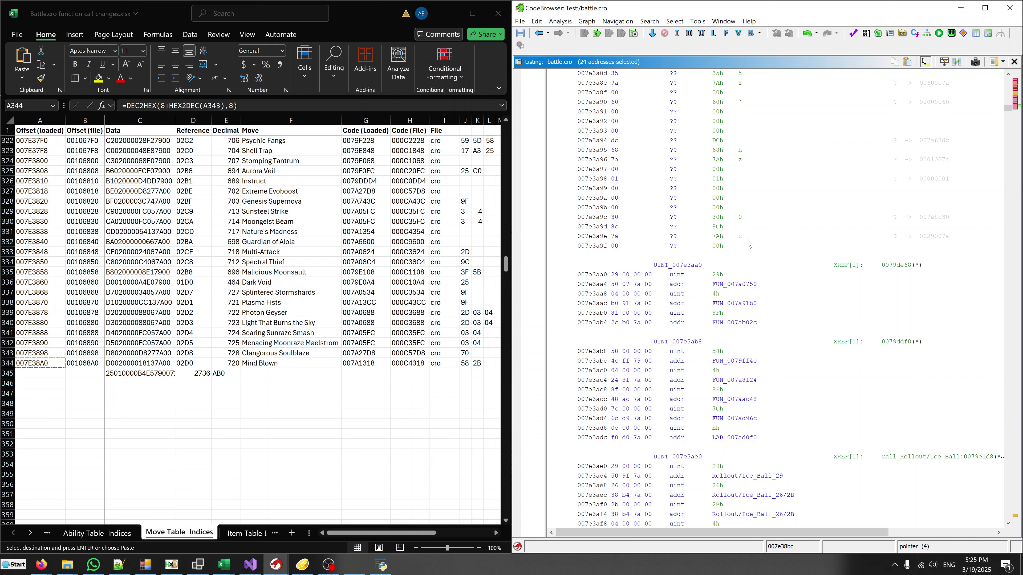
pyautogui.scroll(-7, 730, 288)
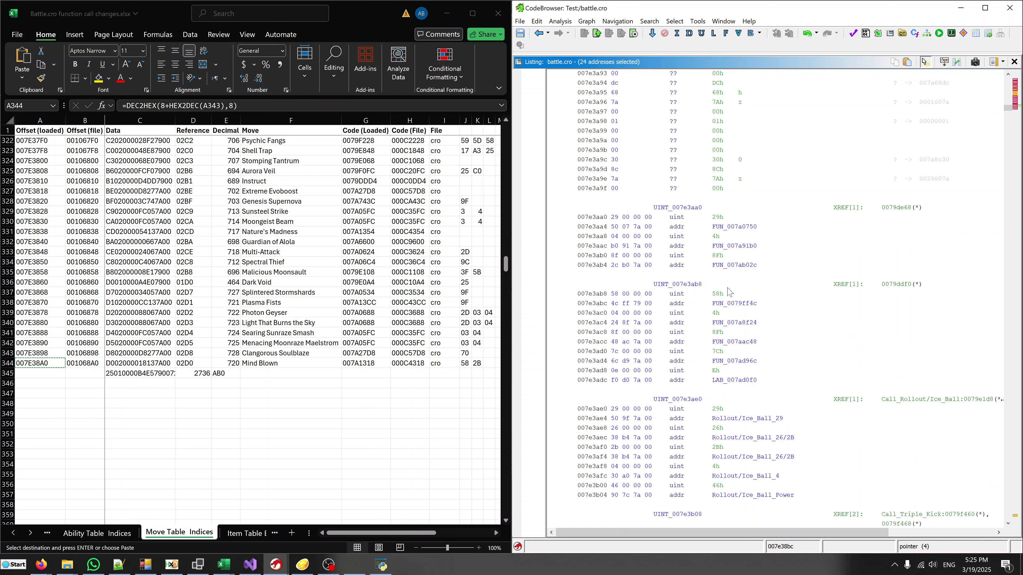
pyautogui.scroll(-7, 714, 316)
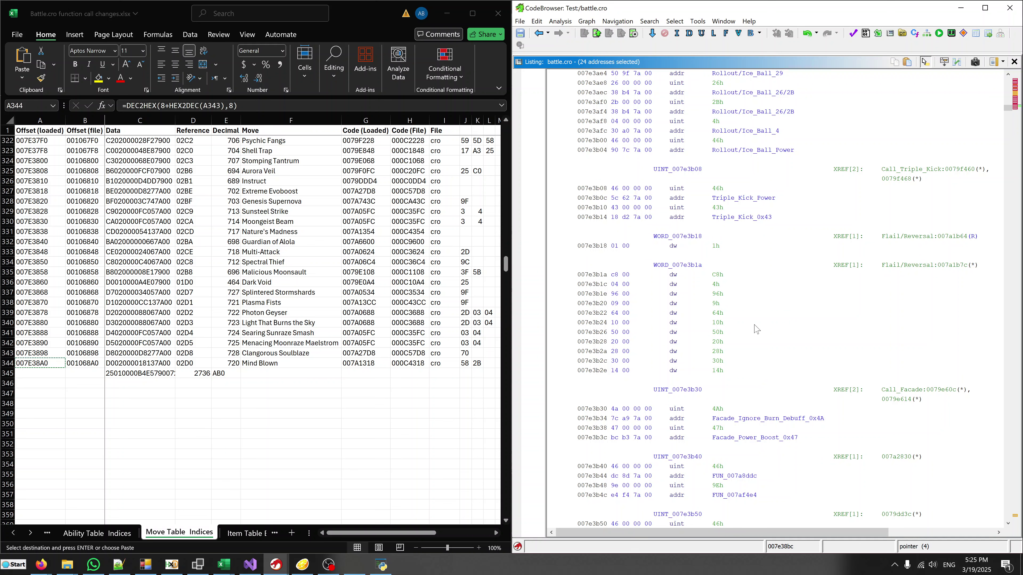
pyautogui.scroll(-5, 758, 347)
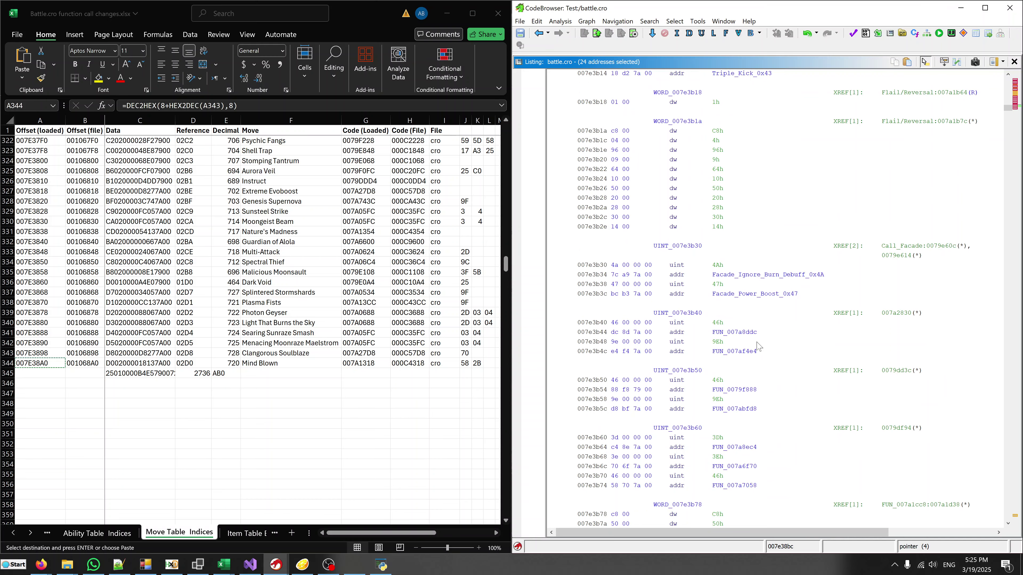
pyautogui.scroll(-20, 759, 346)
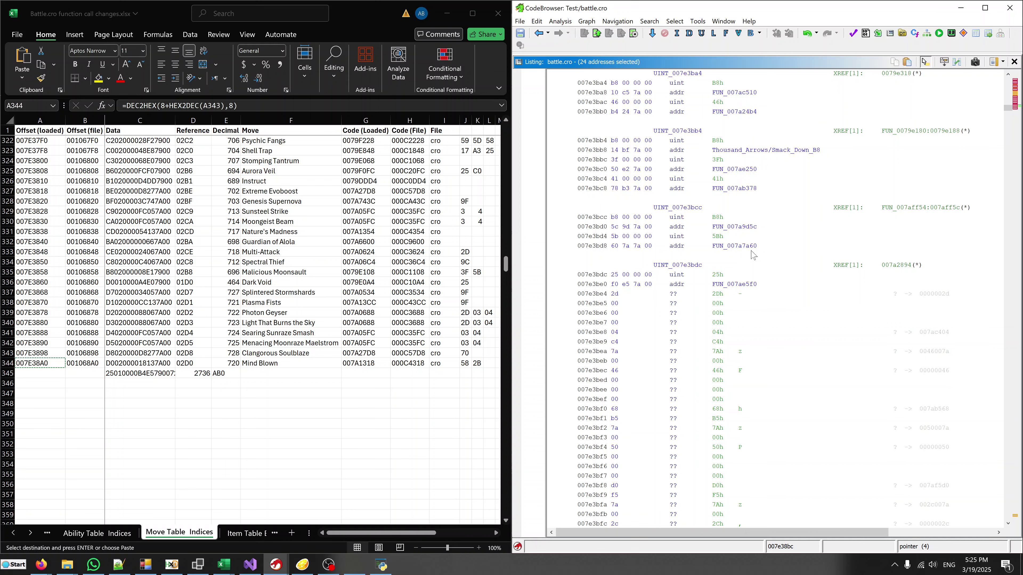
# Step: Extend the listing selection through the pointer at 007e3bd8 and look back over the selected tables
pyautogui.keyDown('shift'); pyautogui.click(768, 247); pyautogui.keyUp('shift')
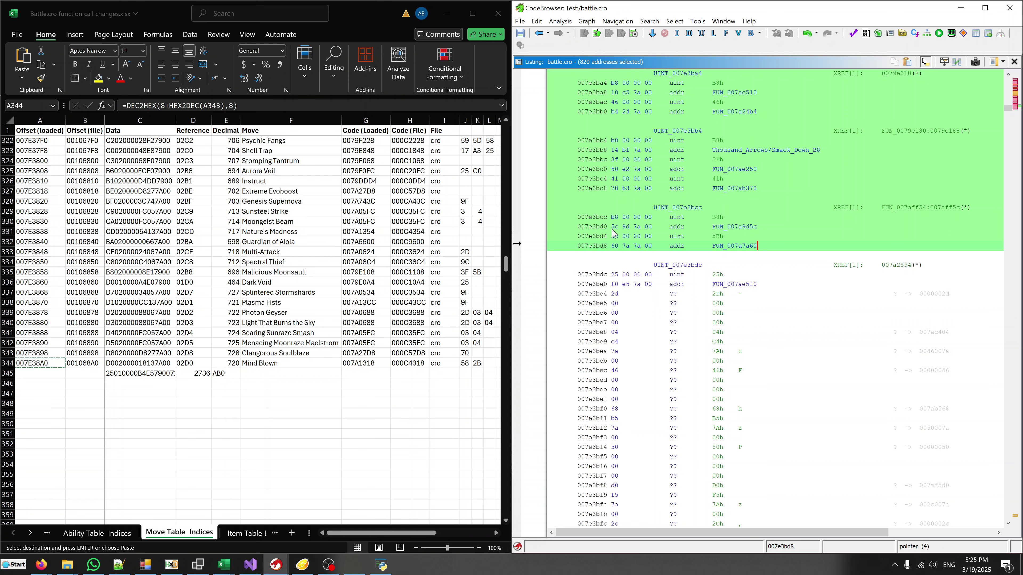
pyautogui.scroll(15, 622, 254)
pyautogui.scroll(6, 622, 255)
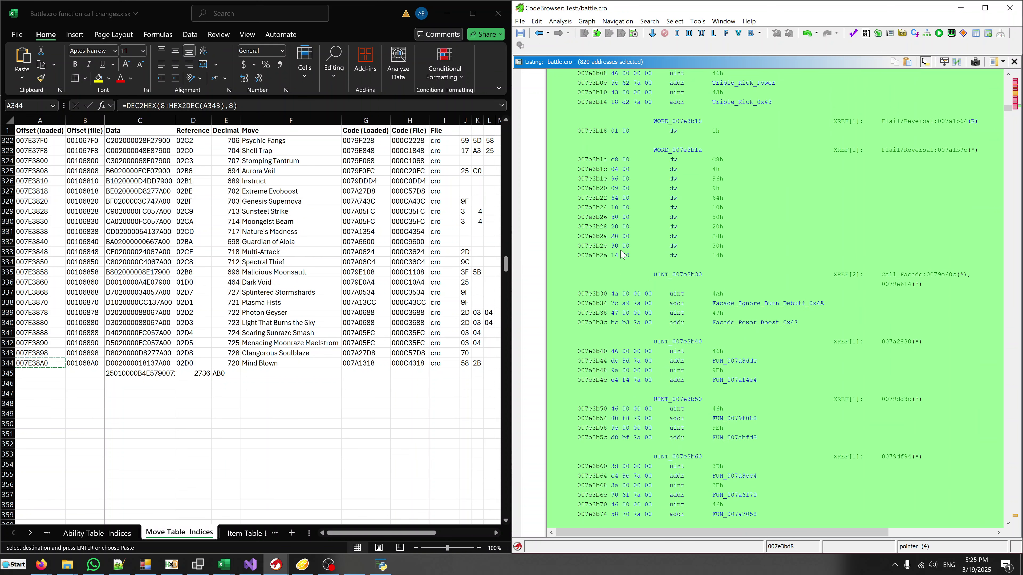
pyautogui.scroll(-20, 645, 258)
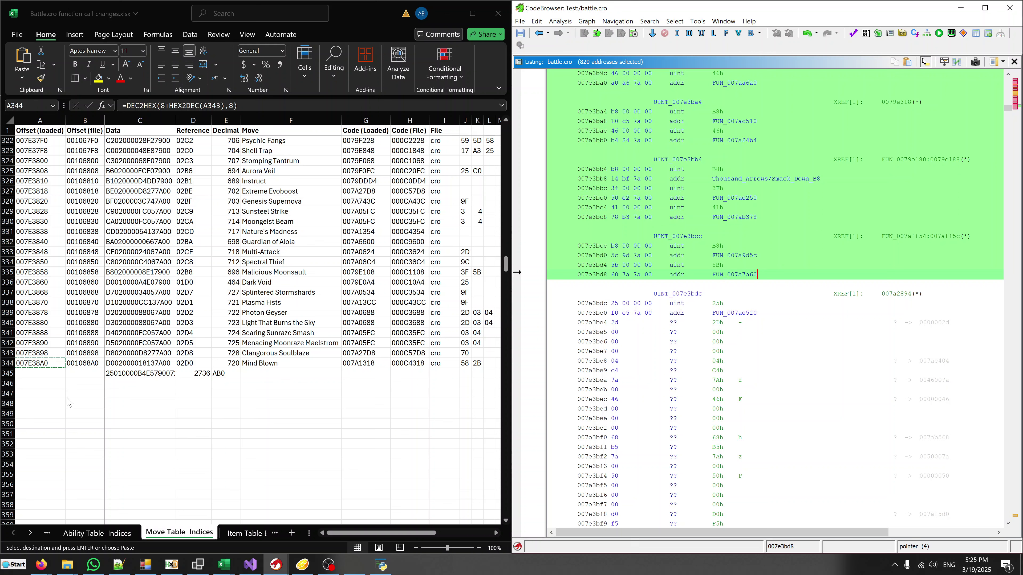
# Step: Fill cell B345 of Move Table Indices with the next file offset, 001068A8, by reusing the formula from A344
pyautogui.click(49, 376)
pyautogui.click(49, 377)
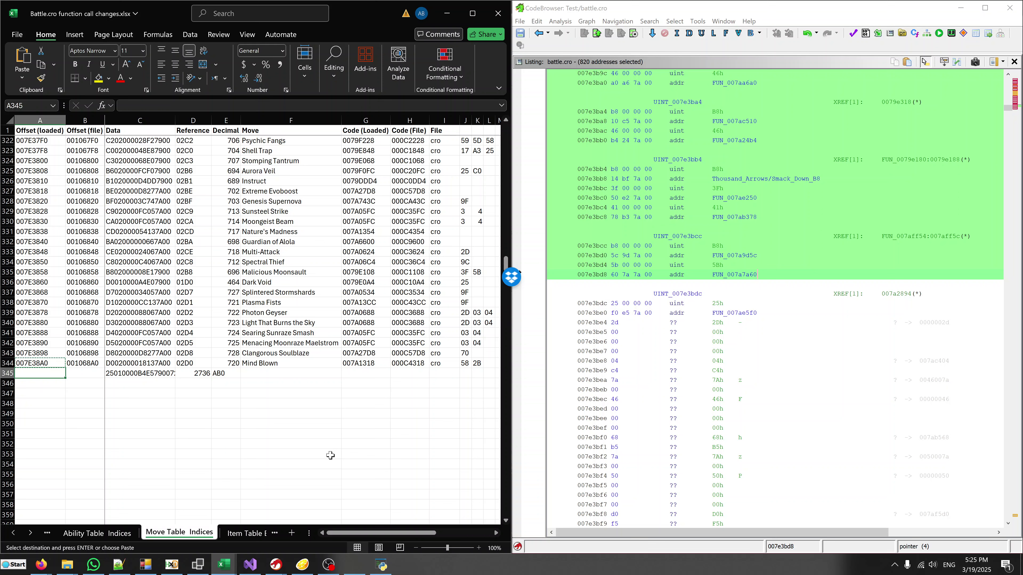
pyautogui.press('Up')
pyautogui.press('Escape')
pyautogui.press('Right')
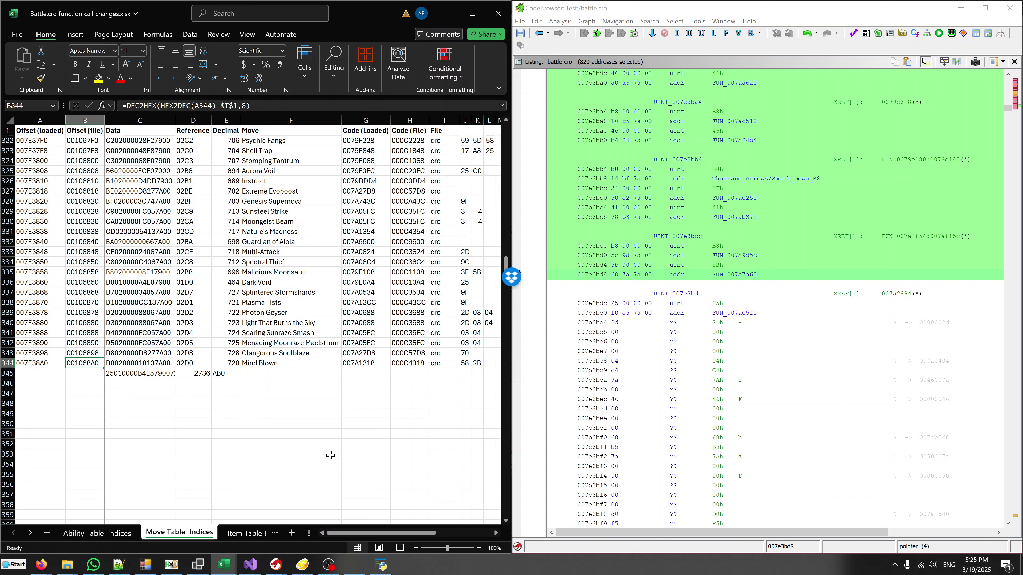
pyautogui.press('Down')
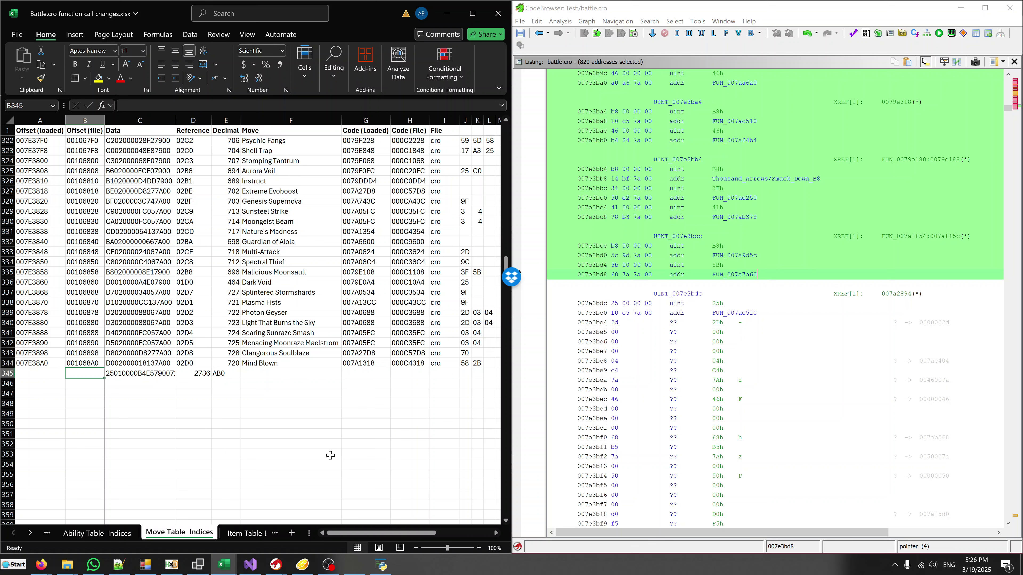
pyautogui.press('Up')
pyautogui.press('Left')
pyautogui.press('Right')
pyautogui.hotkey('ctrl', 'c')
pyautogui.press('Down')
pyautogui.hotkey('ctrl', 'v')
# Step: Copy the loaded-to-file offset formula from B344 into B346 and select address 007e3bdc in the Ghidra listing
pyautogui.press('Down')
pyautogui.hotkey('ctrl', 'v')
pyautogui.press('Left')
pyautogui.click(896, 294)
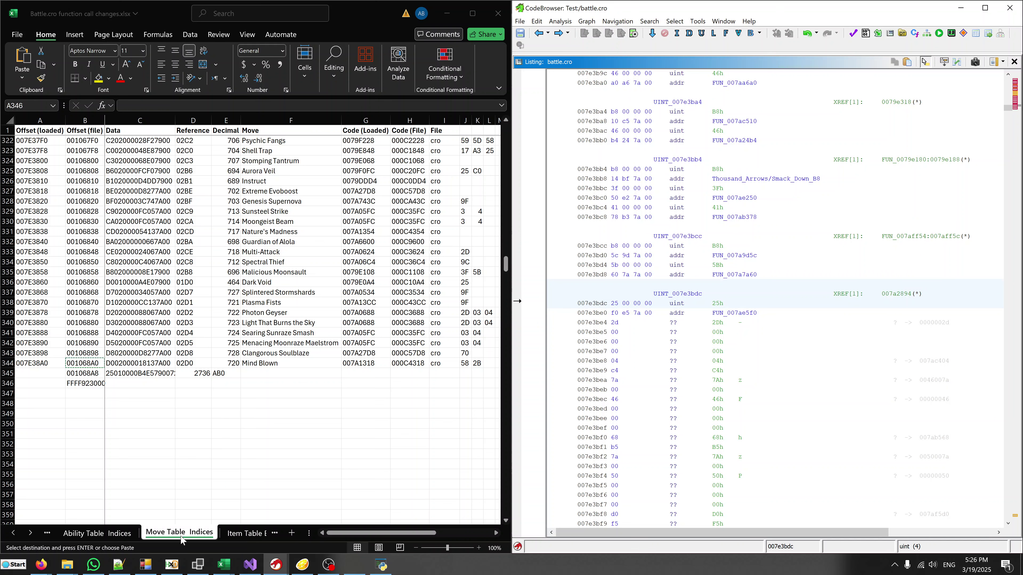